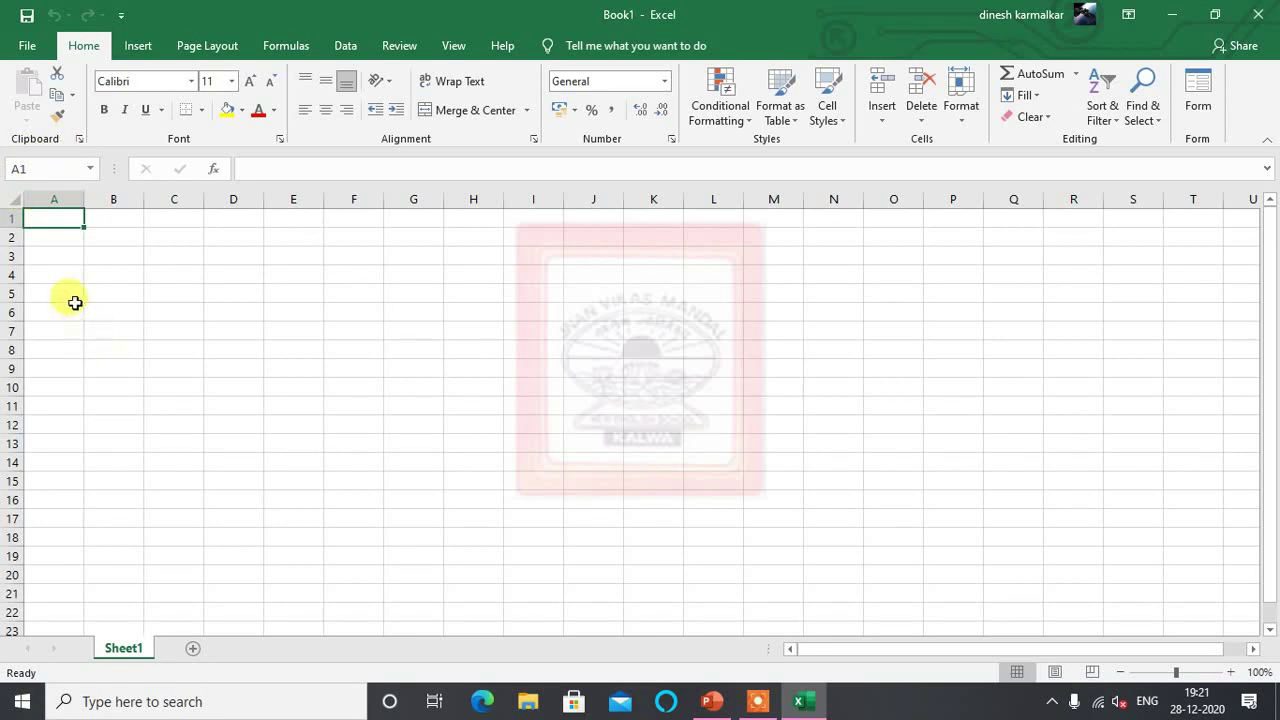
Step: Enter the column headings Name, Department, Designation and Salary in cells A1 to D1
left_click(63, 225)
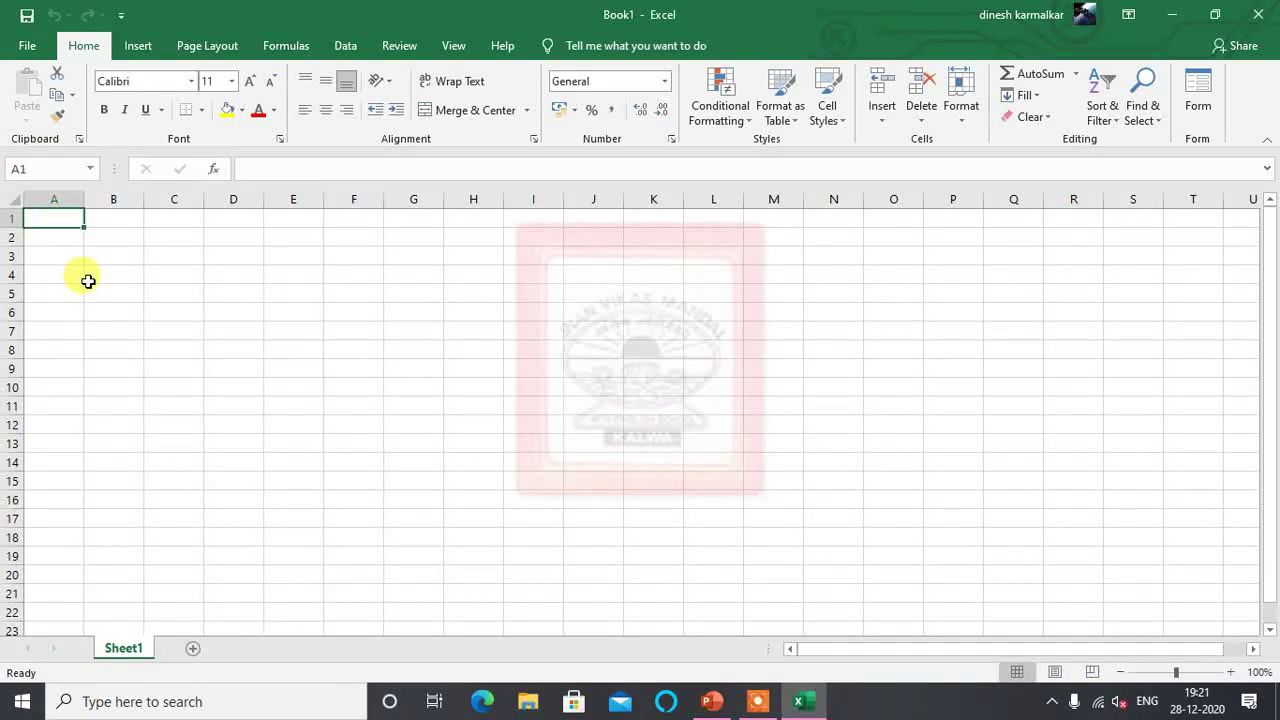
type("Name")
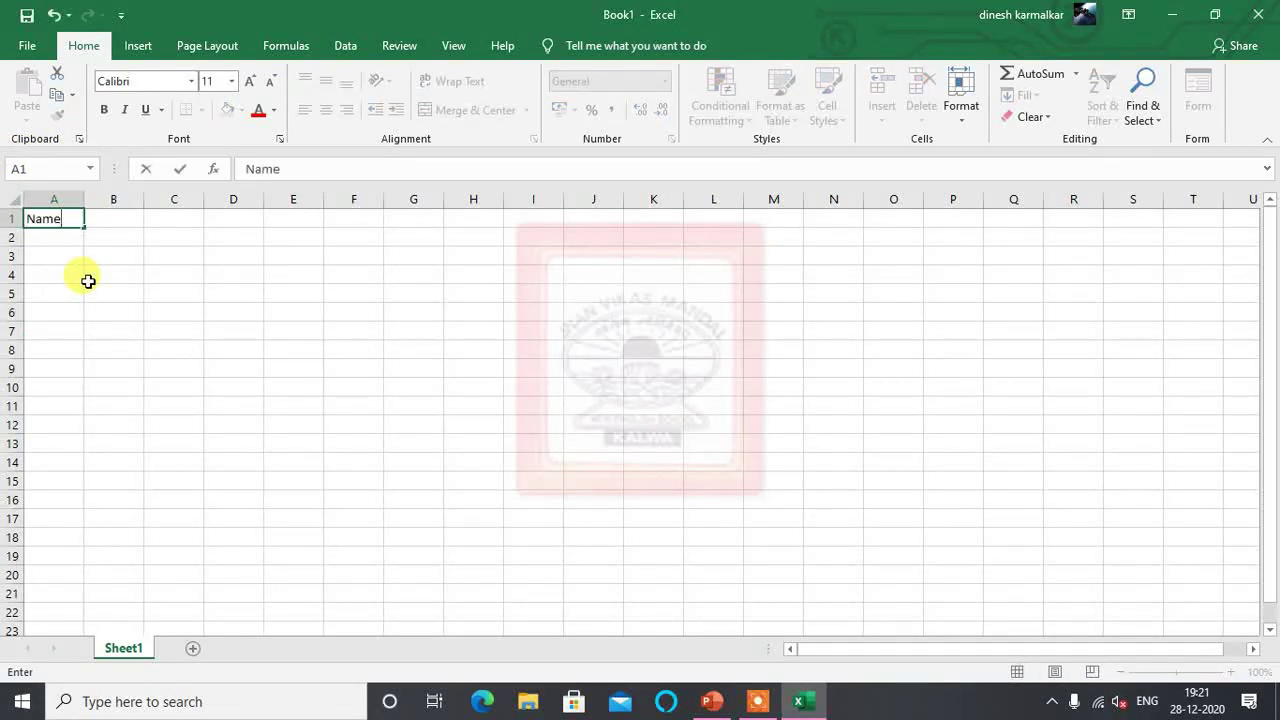
key("Tab")
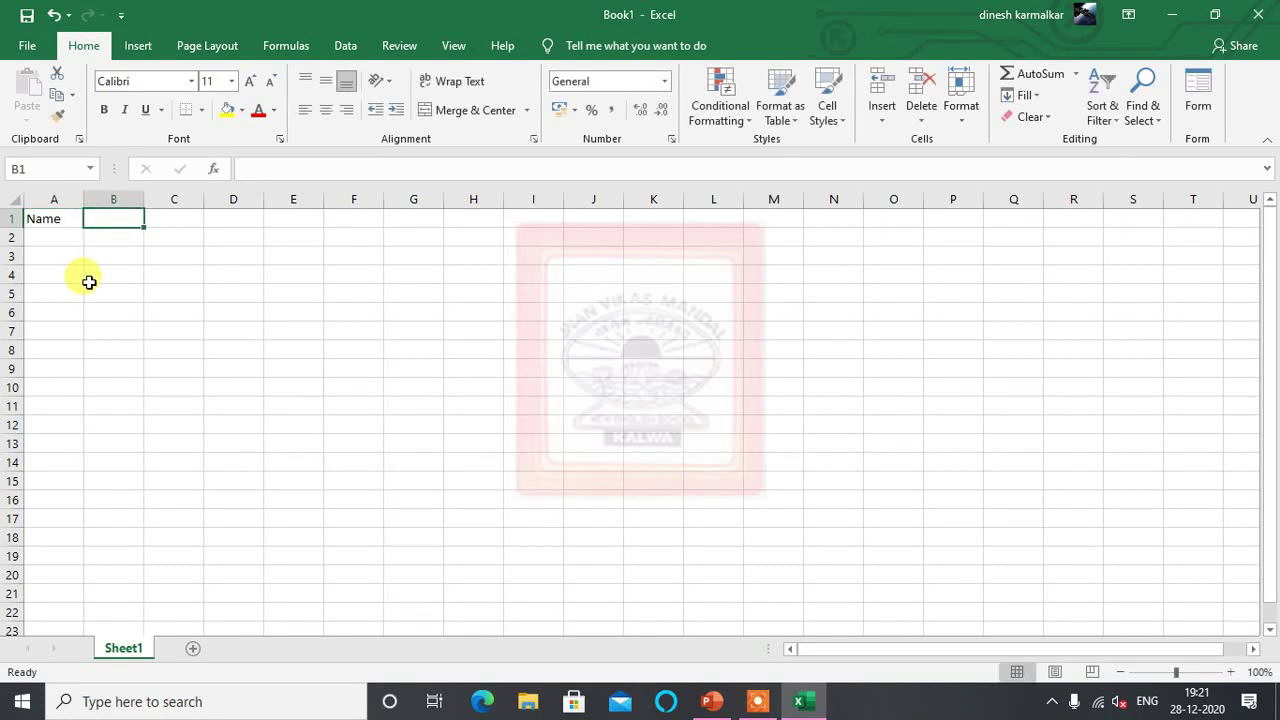
type("Department")
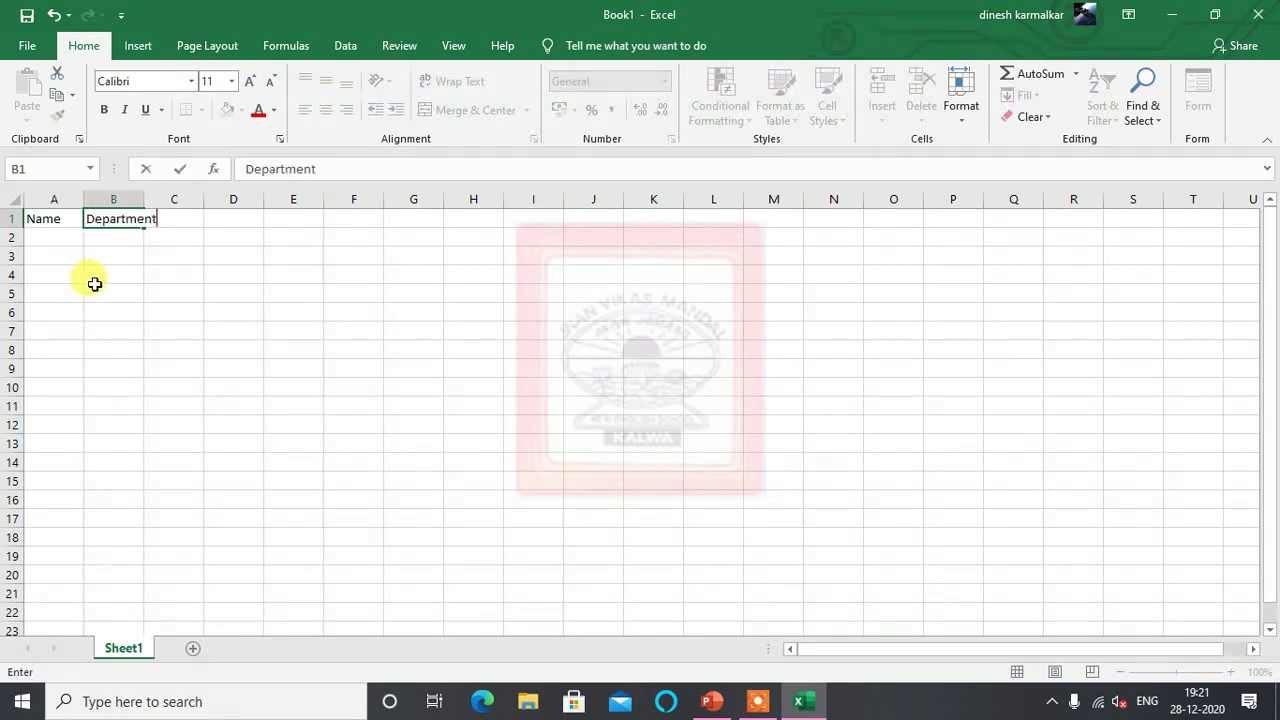
key("Tab")
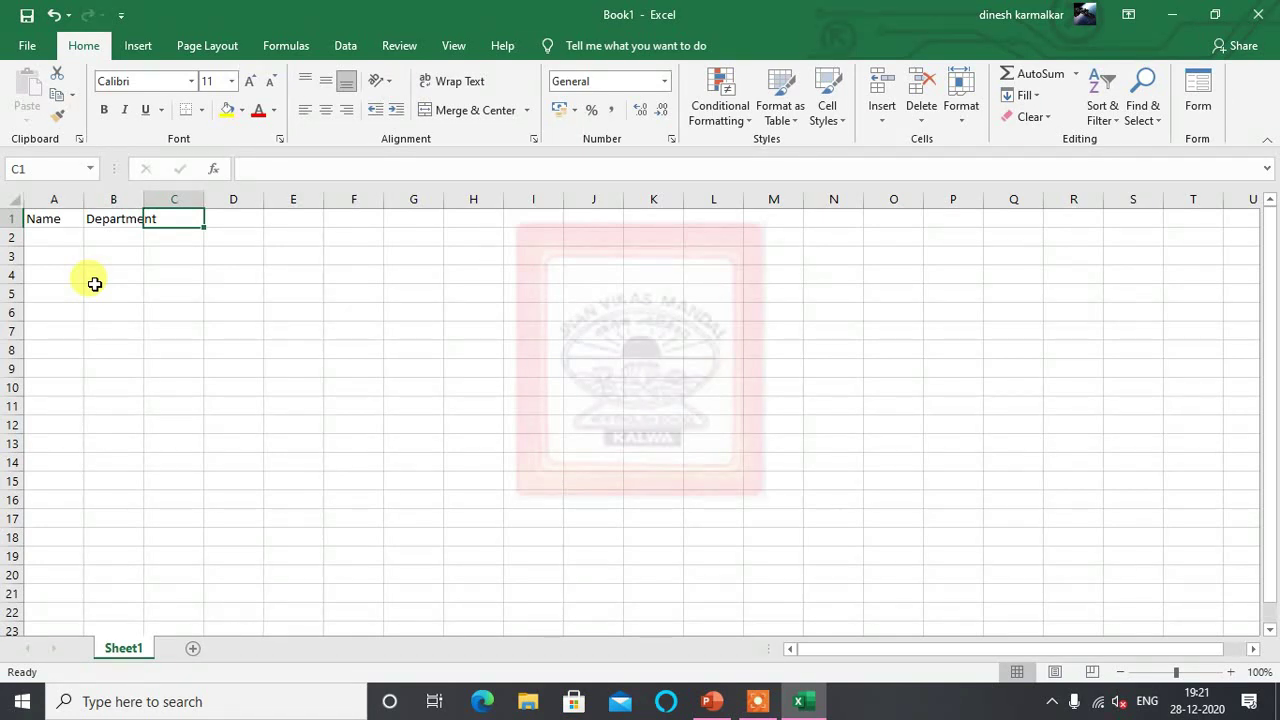
type("Designation")
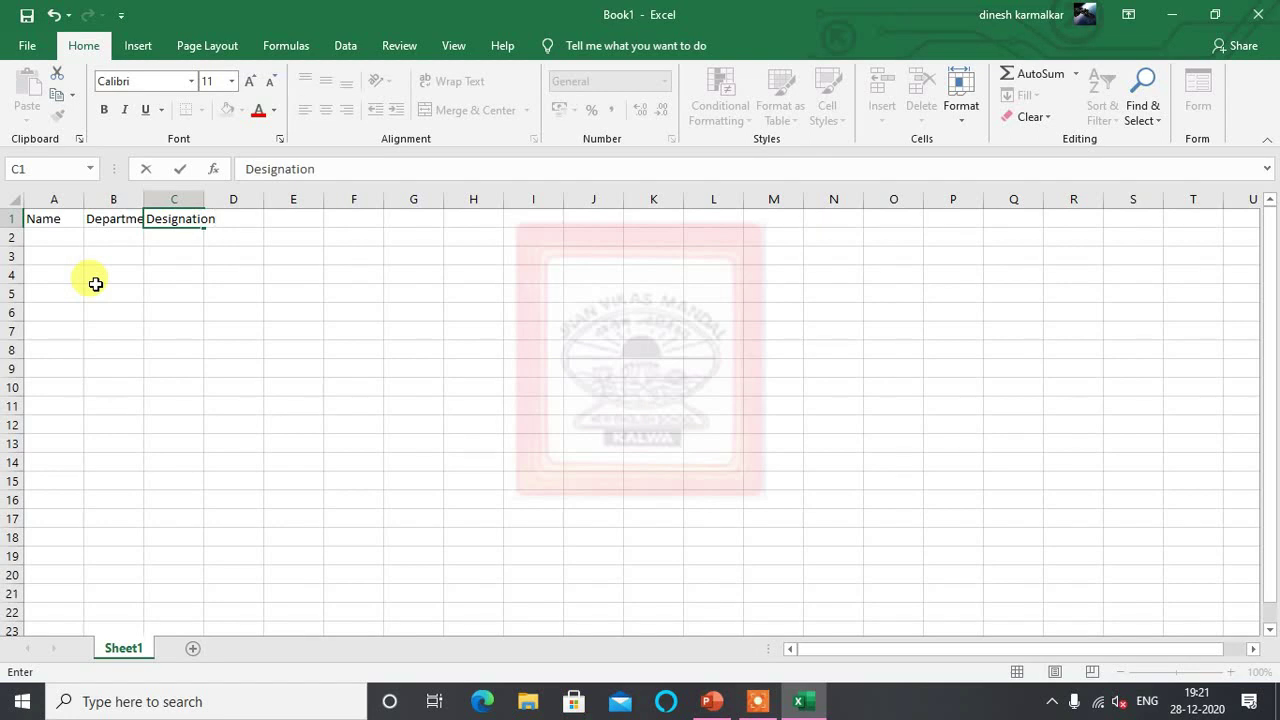
key("Tab")
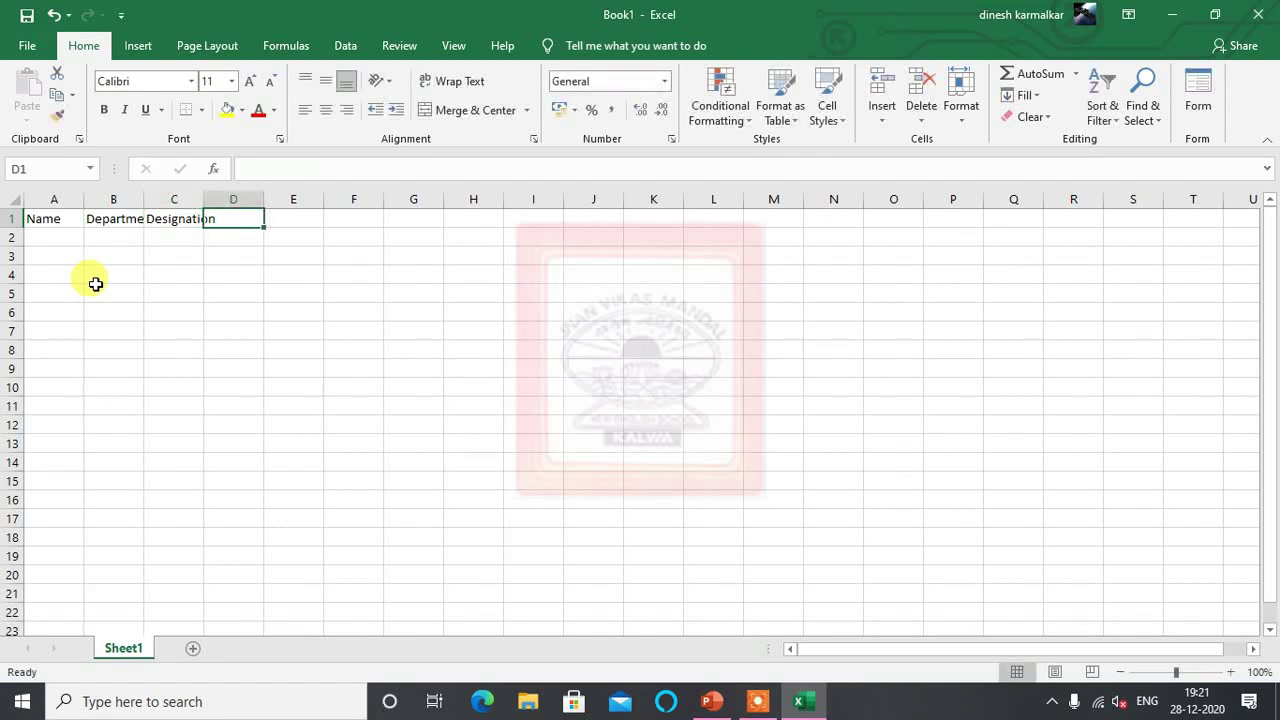
type("Salary")
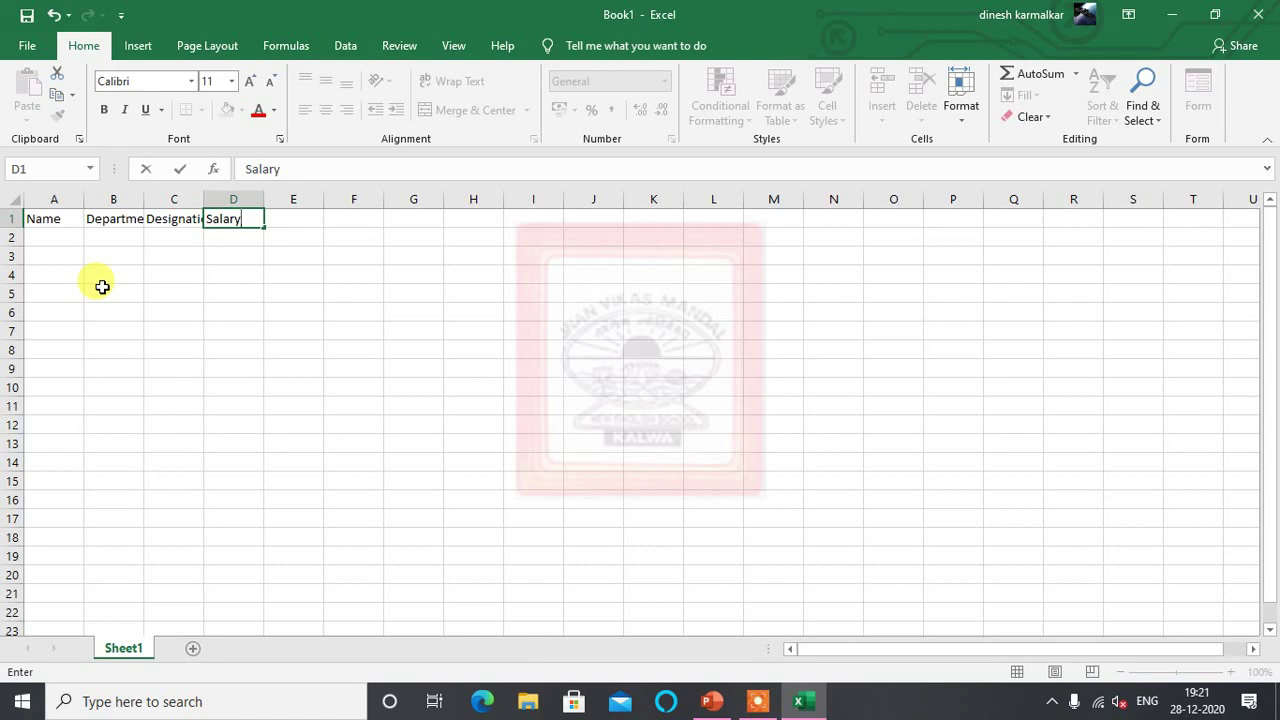
left_click(160, 369)
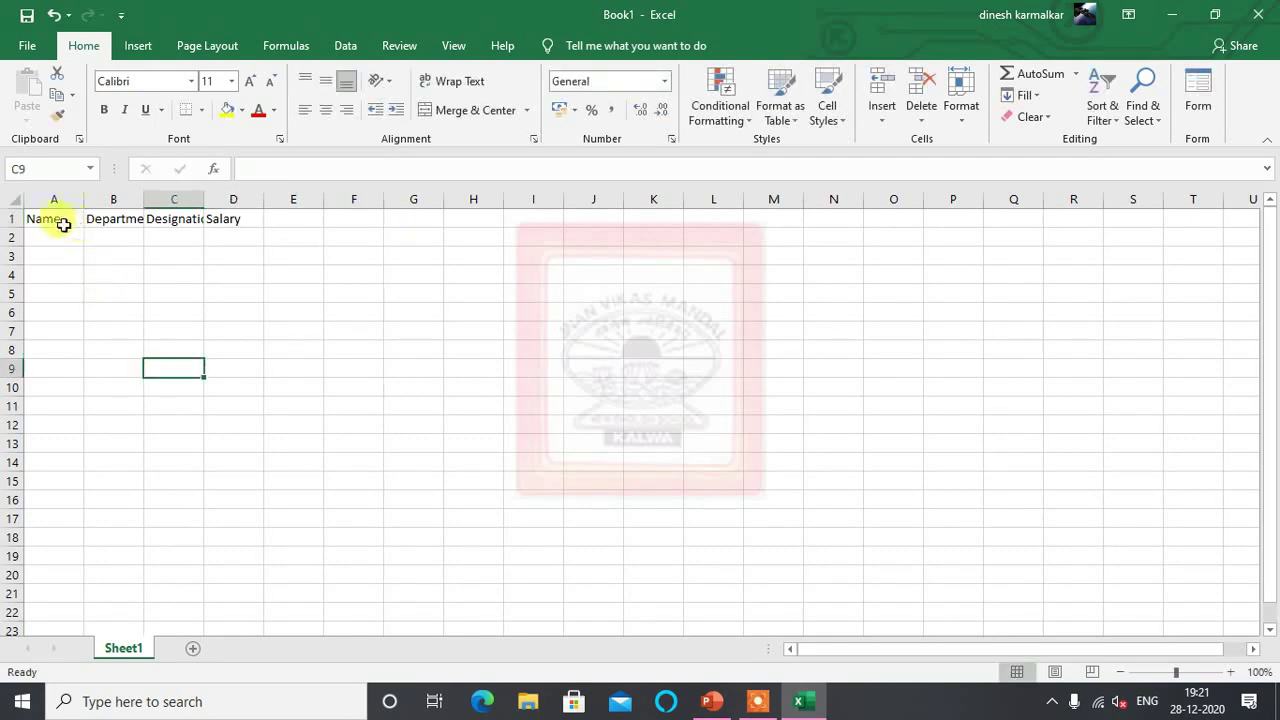
Step: Set the headings in A1:D1 to font size 20 and widen columns A to D to fit them
left_click_drag(48, 219, 233, 224)
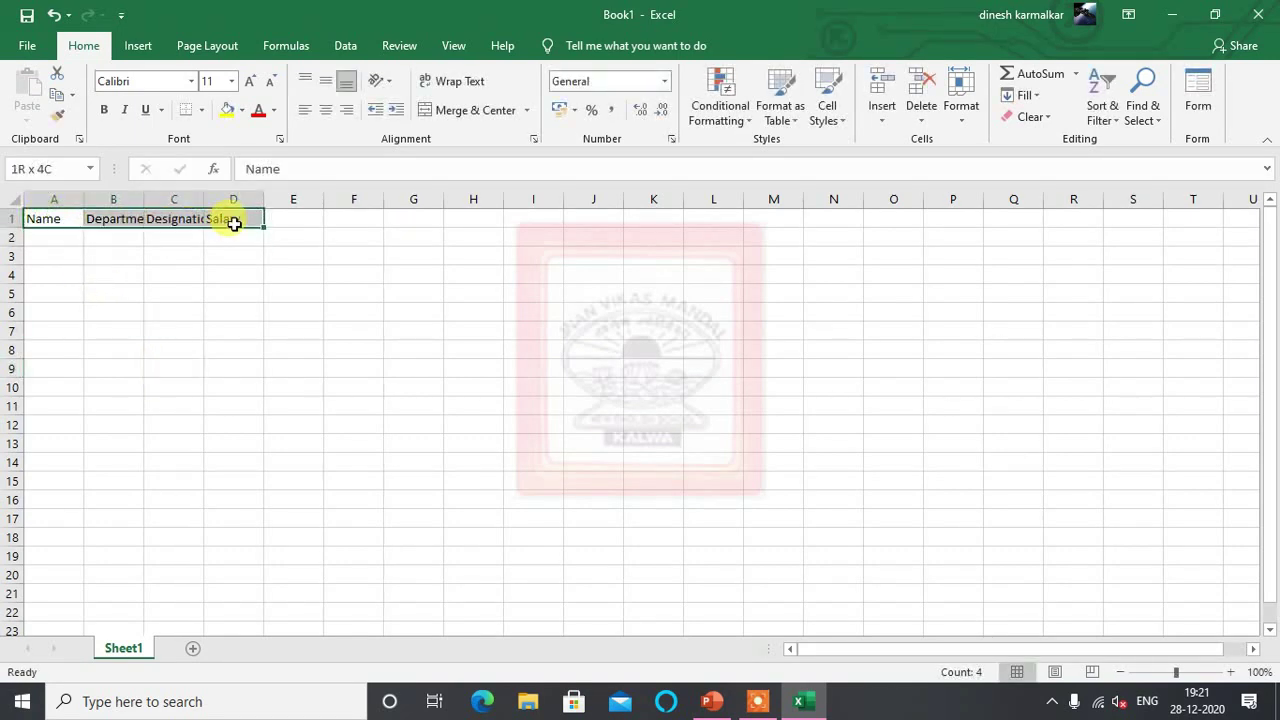
left_click(231, 81)
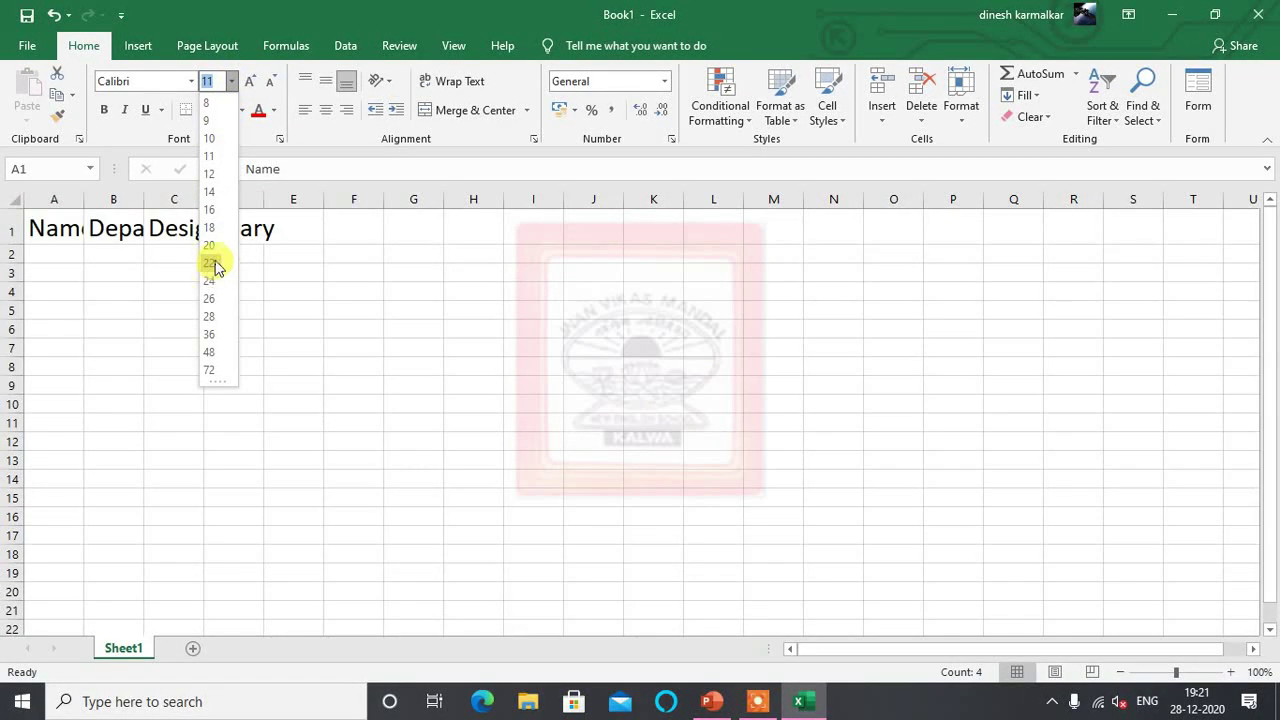
left_click(212, 246)
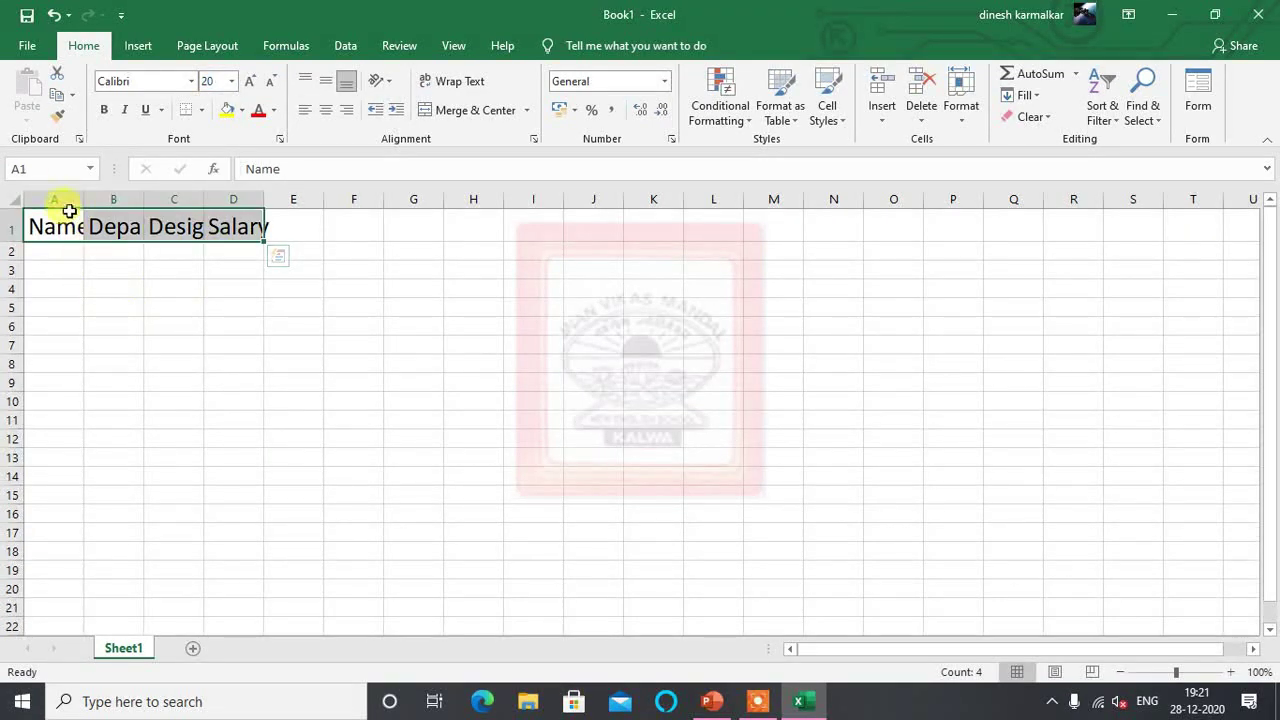
left_click_drag(84, 200, 472, 215)
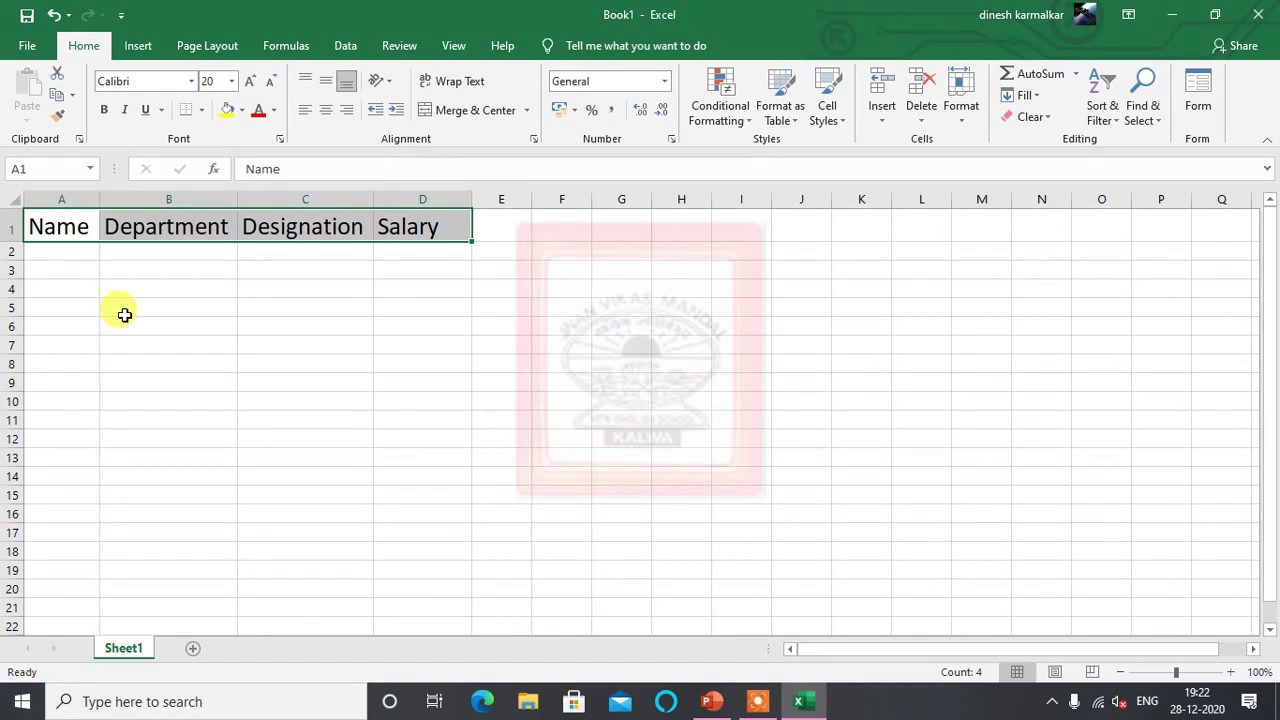
Step: Change the headings in A1:D1 to the standard green font colour and the Arial Black font
left_click(274, 110)
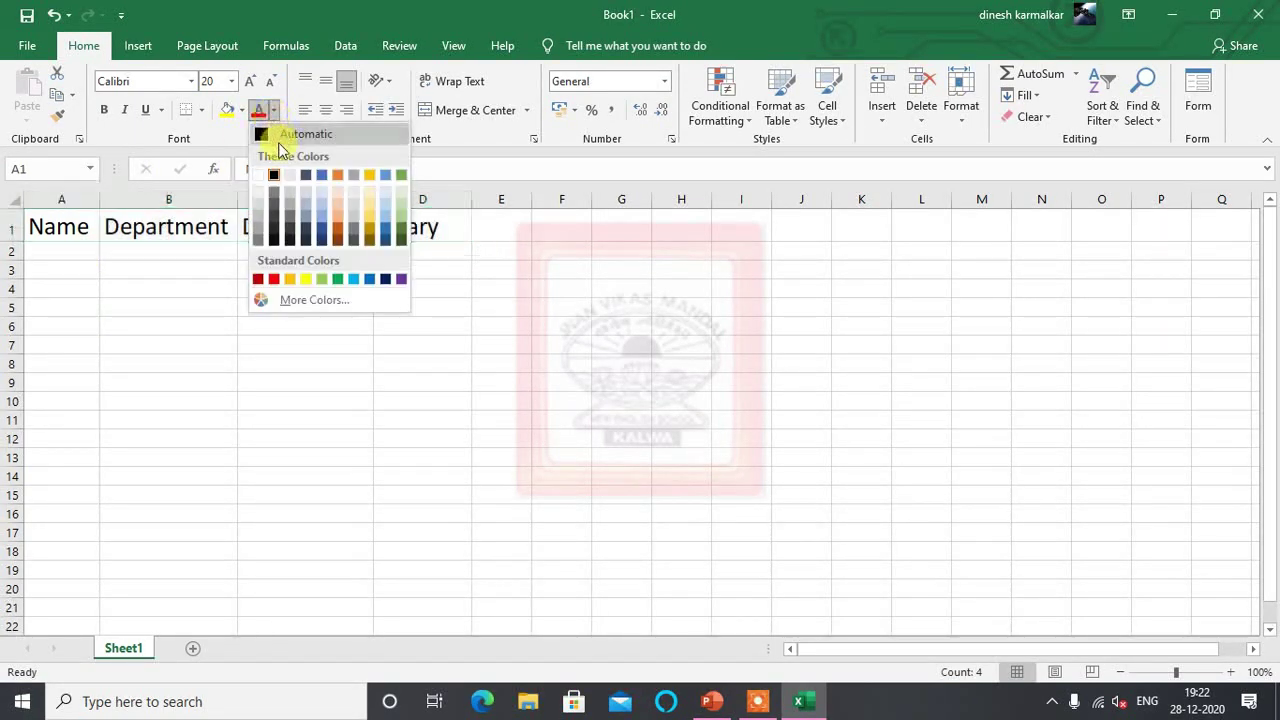
left_click(337, 279)
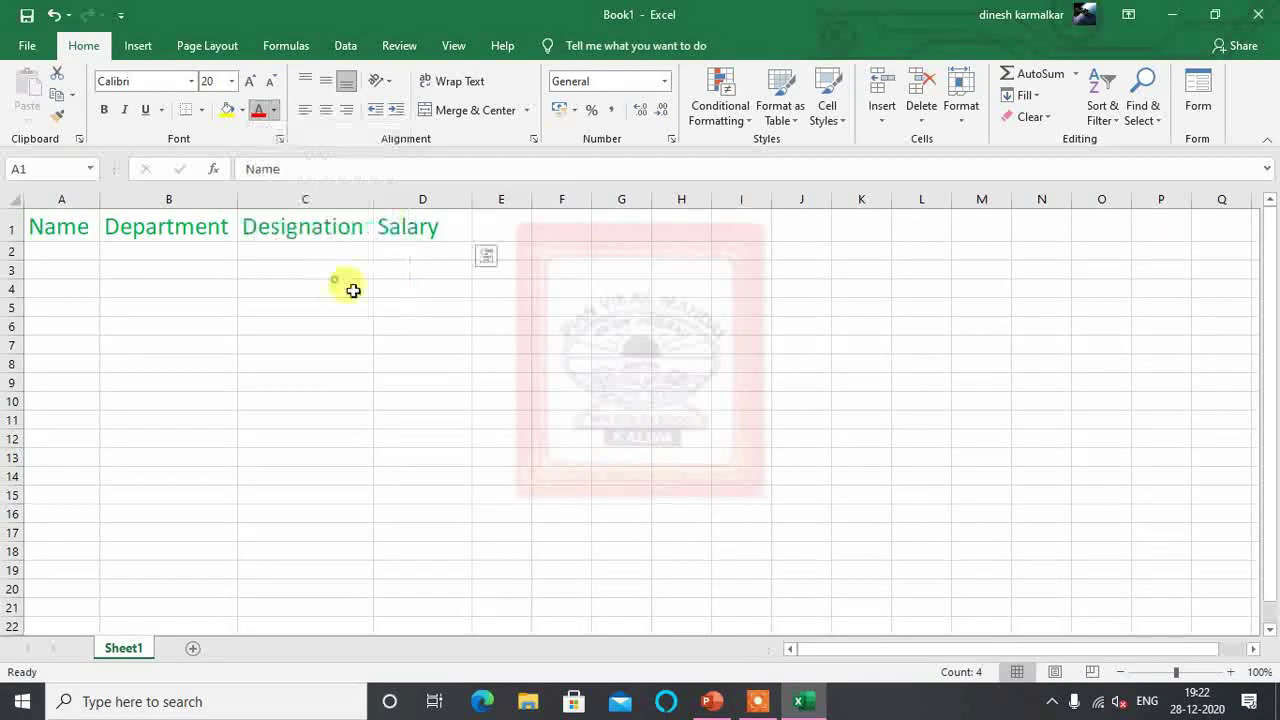
left_click(190, 81)
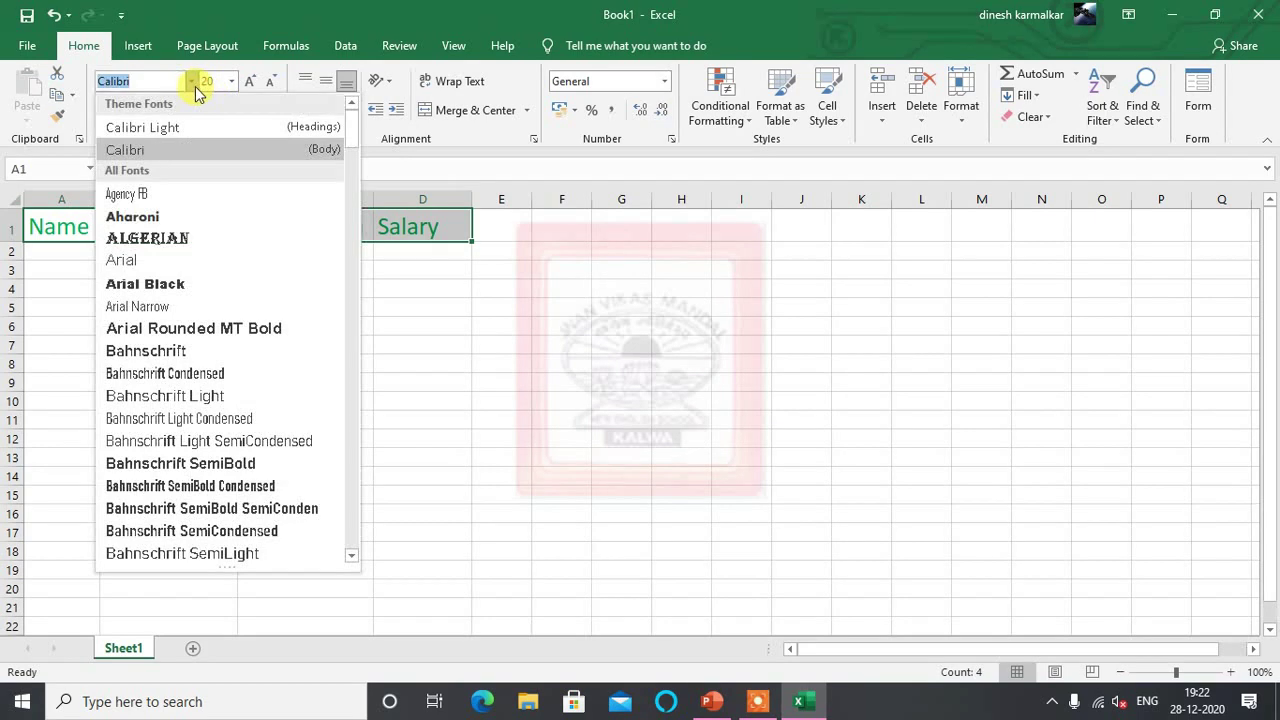
left_click(147, 284)
left_click(228, 368)
Step: Widen columns A to D again so each Arial Black heading fits in its own cell
left_click_drag(100, 199, 123, 222)
left_click_drag(260, 199, 298, 210)
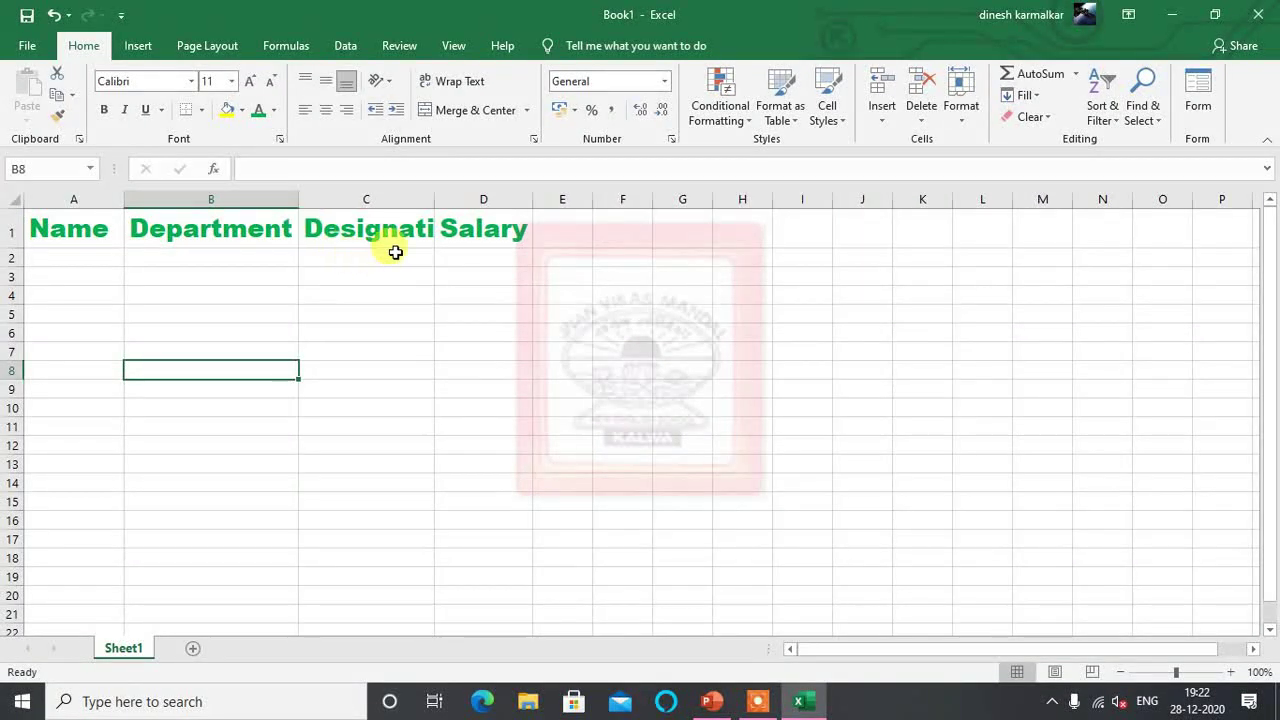
left_click_drag(437, 196, 480, 230)
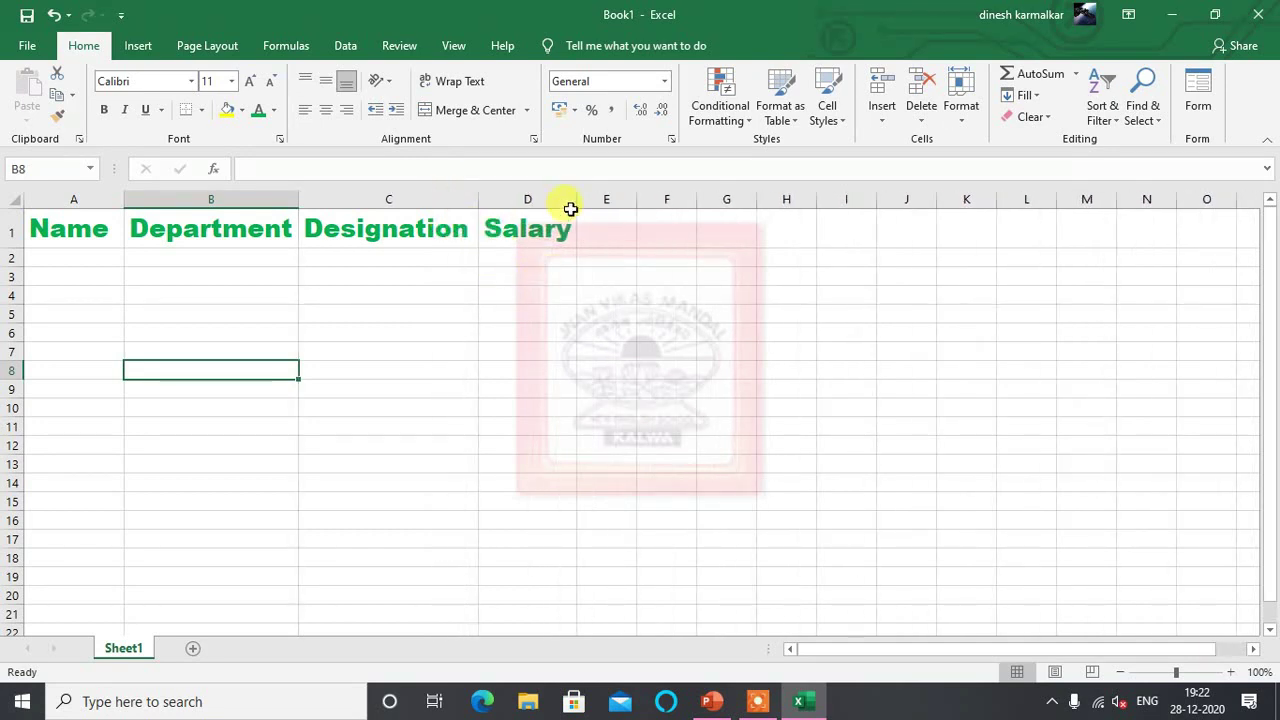
left_click_drag(577, 200, 588, 210)
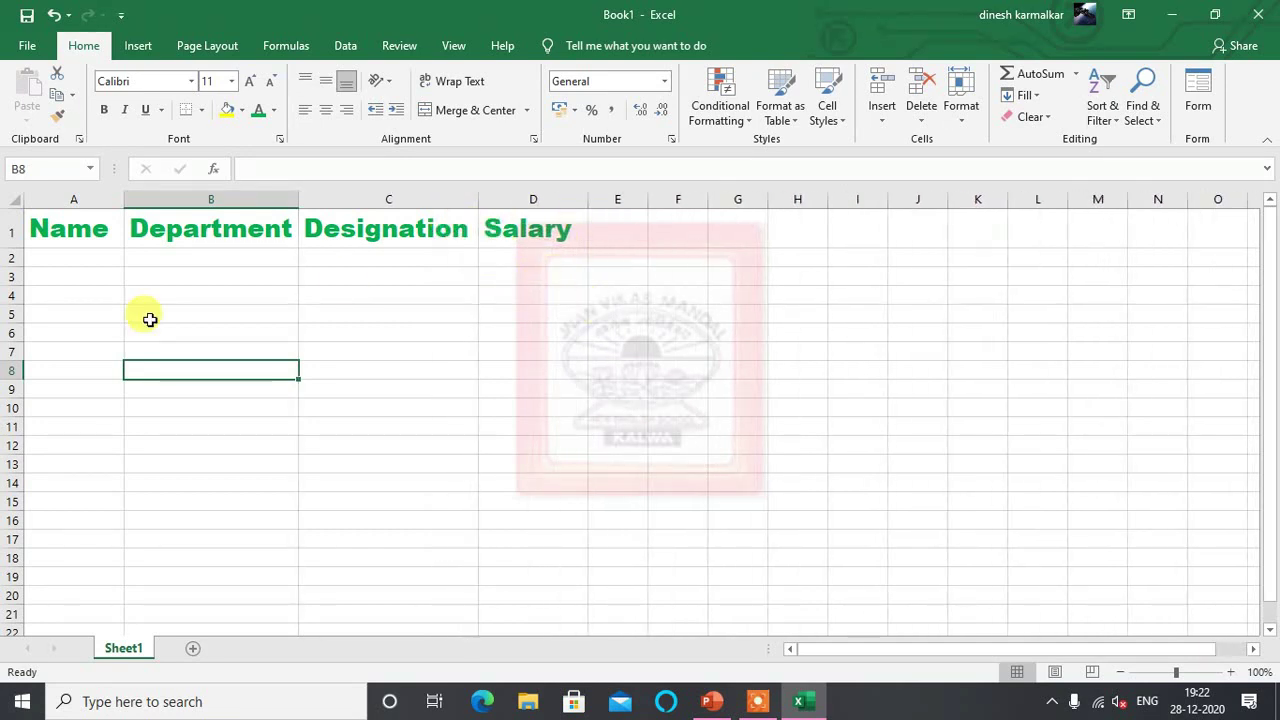
Step: Open the data entry form for headings A1:D1, using the first row as labels, and place it beside the table
left_click(95, 266)
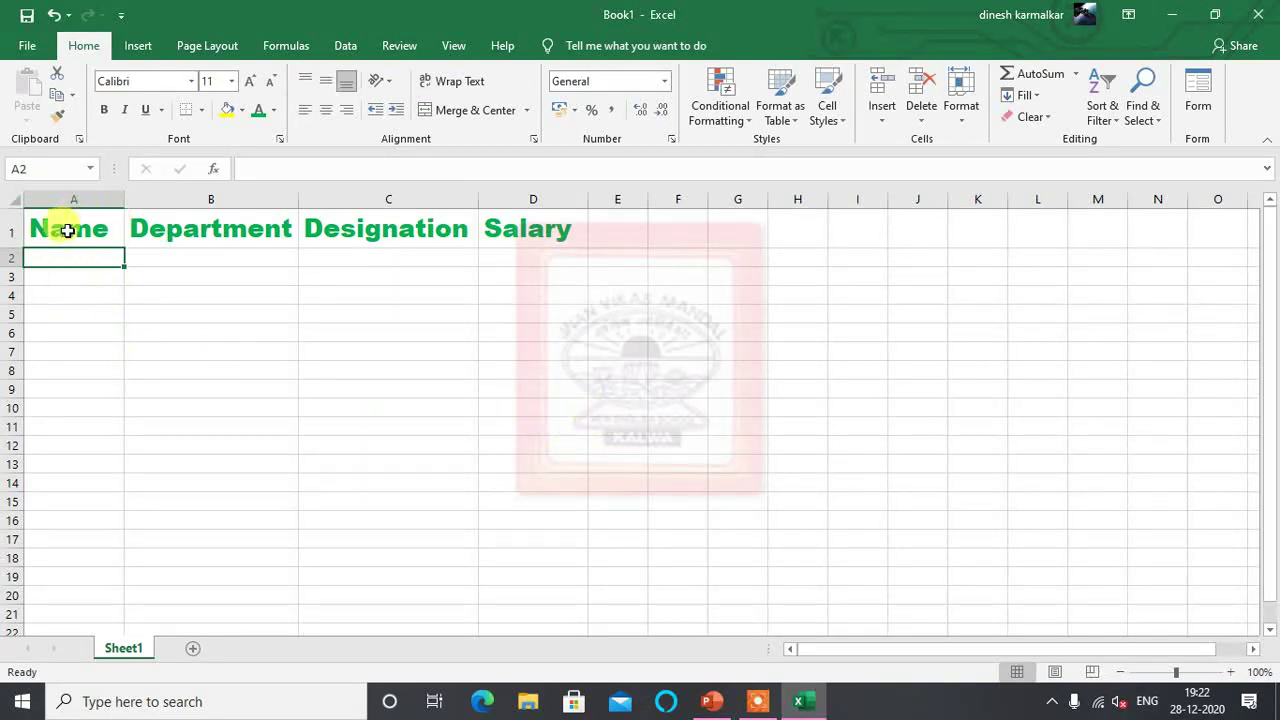
left_click_drag(51, 226, 497, 237)
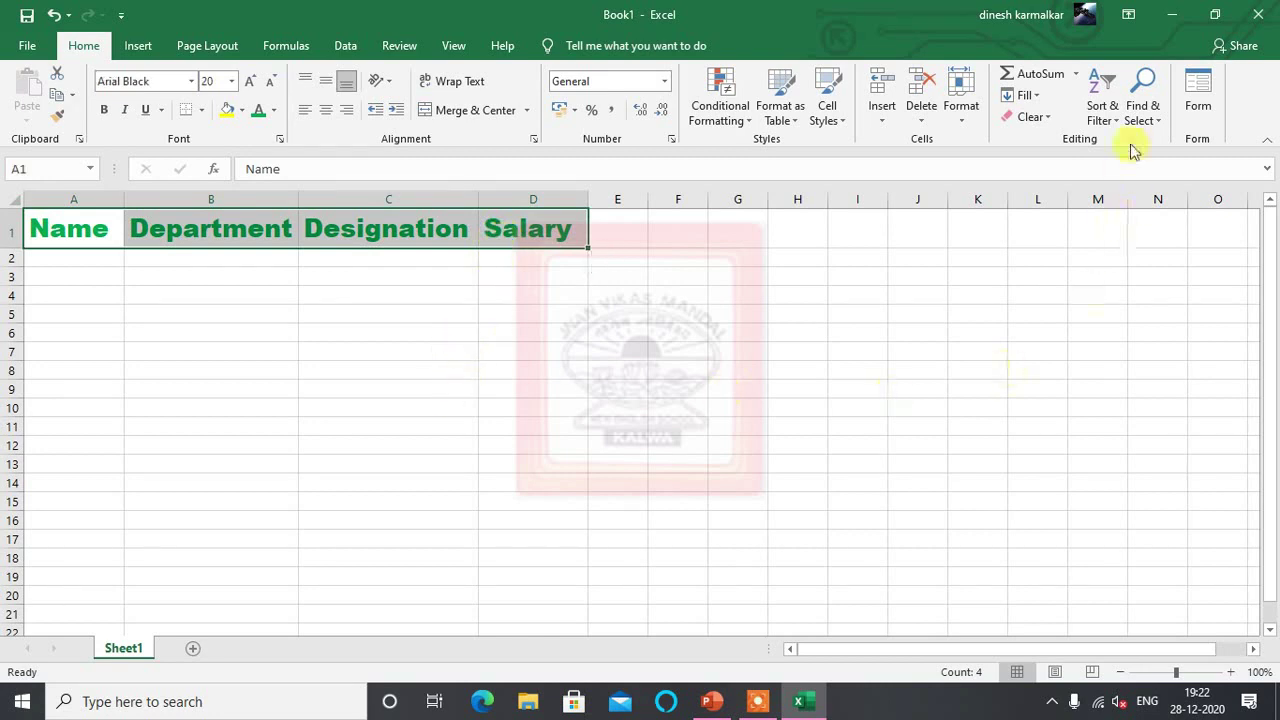
left_click(1200, 90)
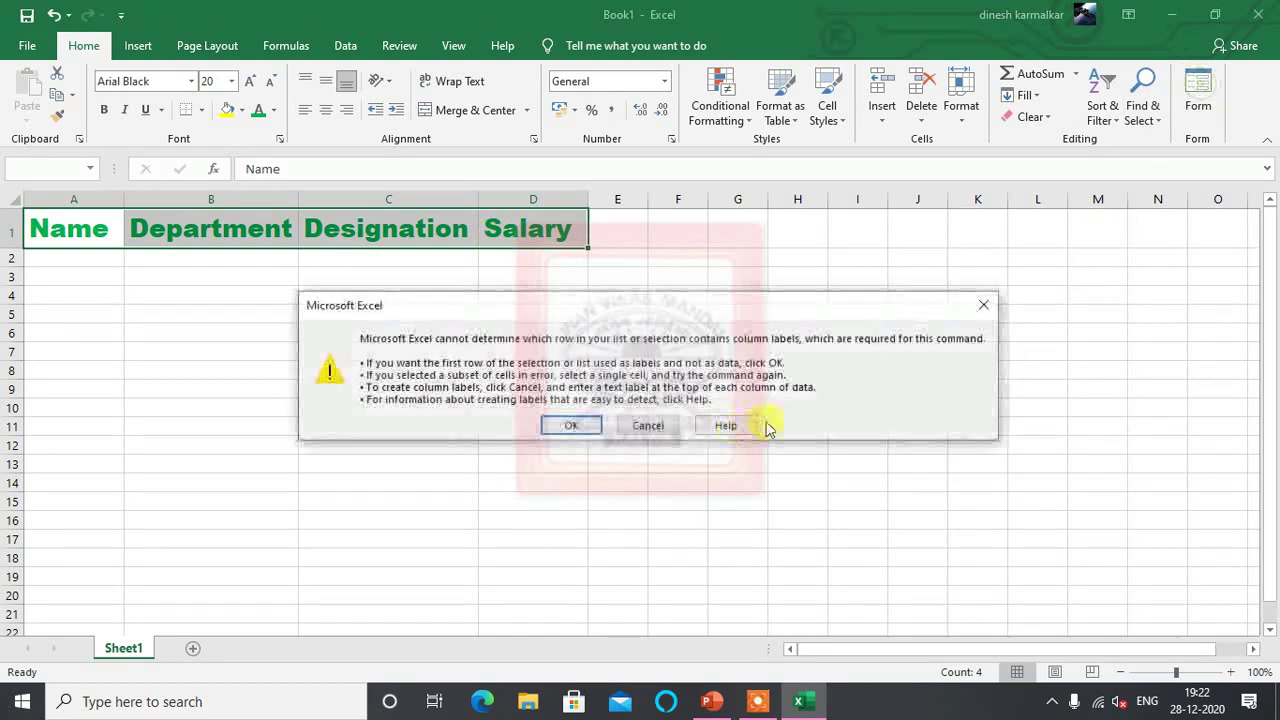
left_click(575, 426)
left_click_drag(703, 211, 667, 231)
Step: Add the first record through the form: employee's name, department Development, designation Manager, salary 20000
left_click(693, 259)
type("Anita")
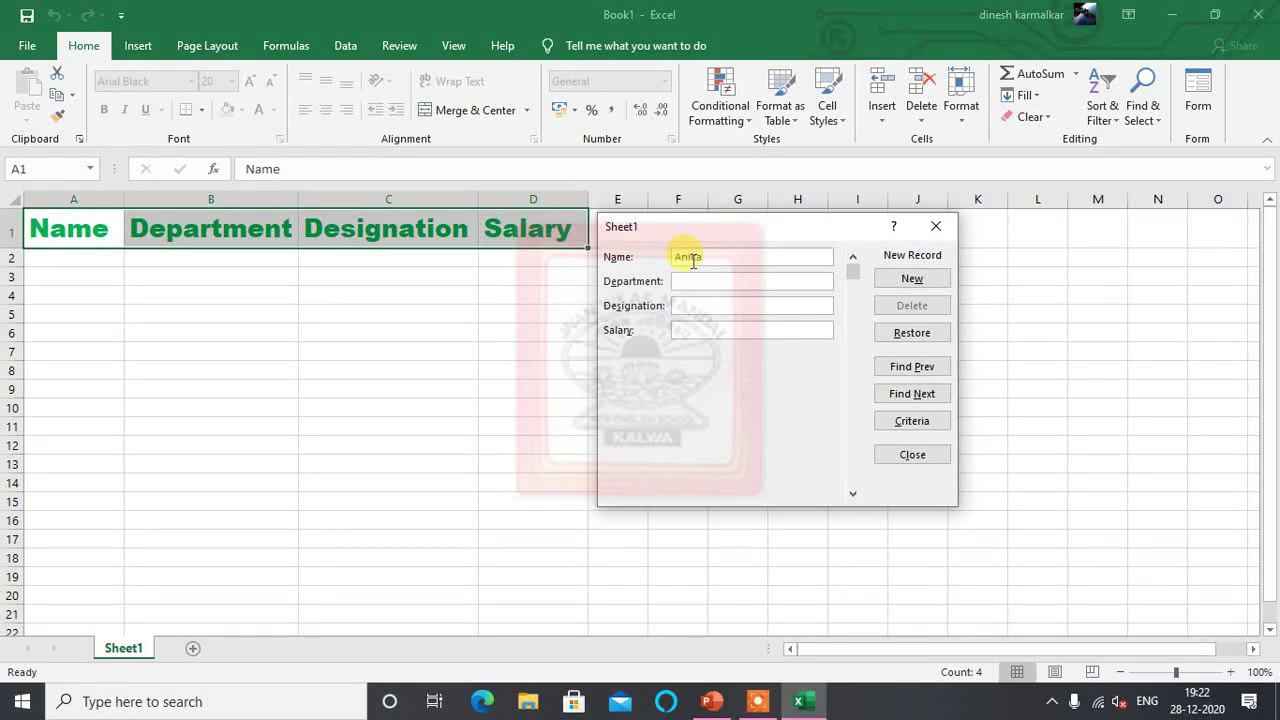
type("Develo")
type("pment")
type("manager")
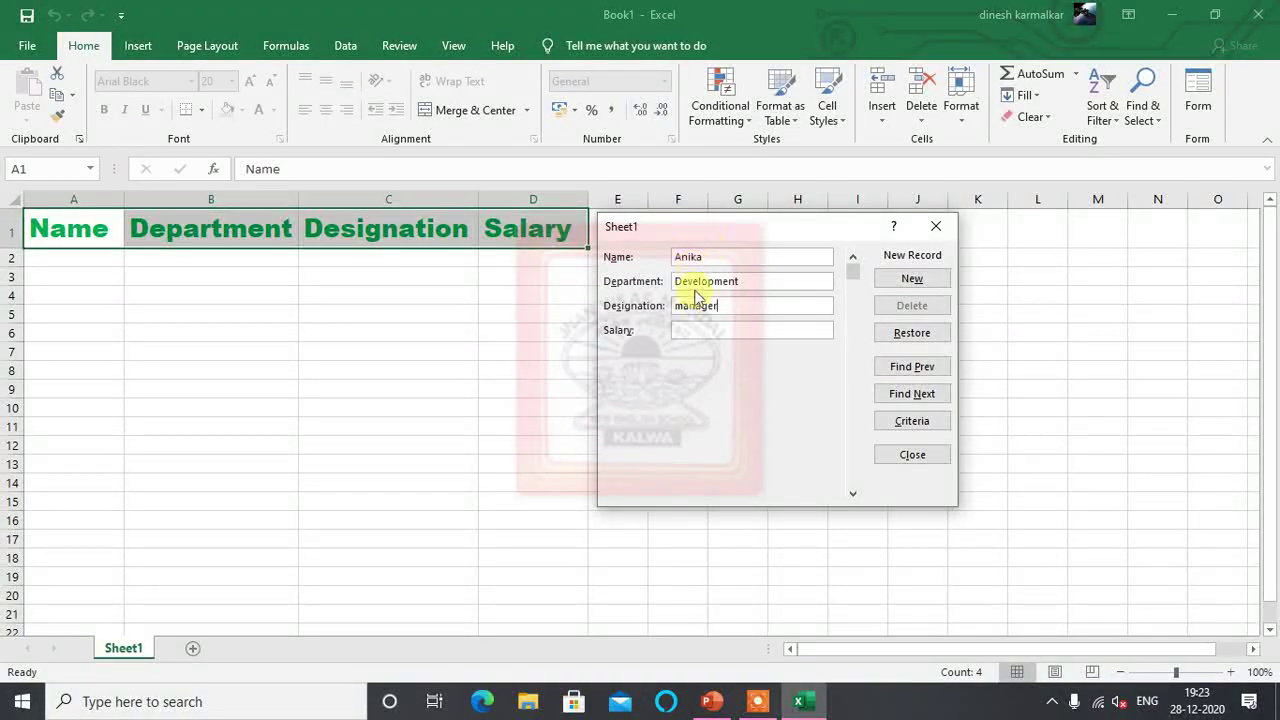
left_click(687, 334)
left_click(690, 333)
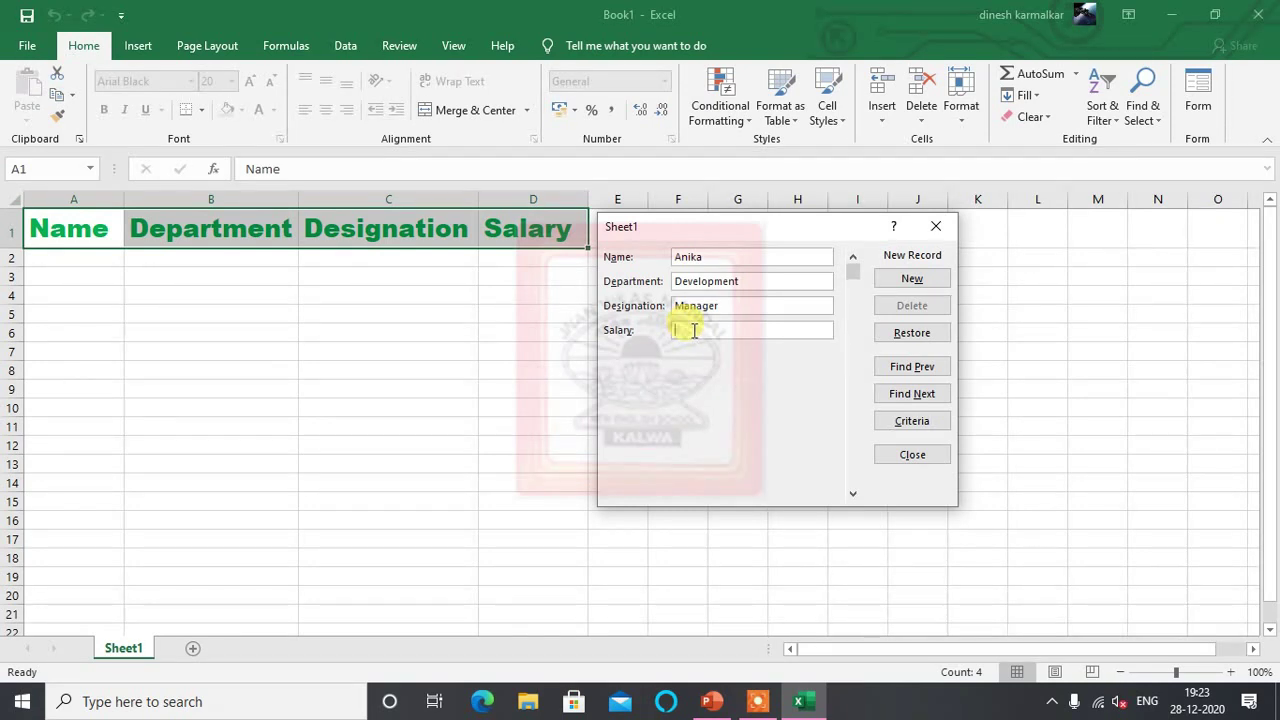
type("20000")
left_click(913, 278)
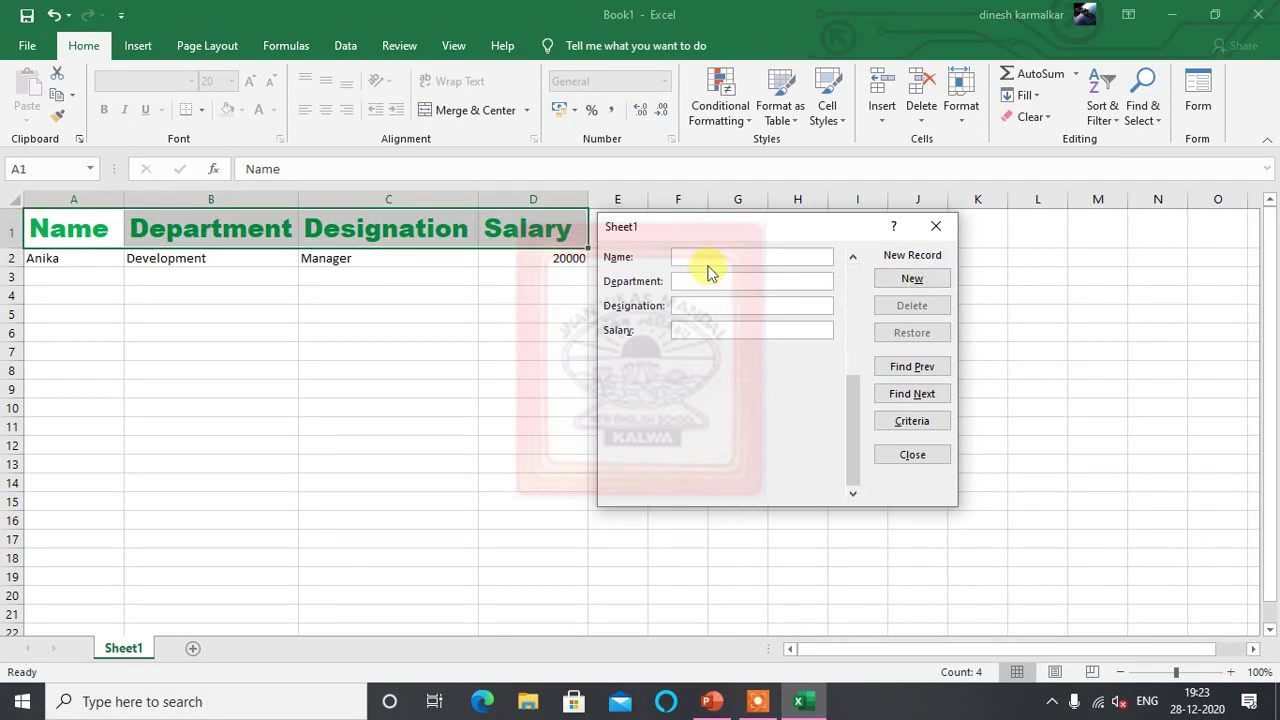
Step: Add a second record with the employee's capitalised name, department Production, designation Prod. Manager and salary 10000
type("manas")
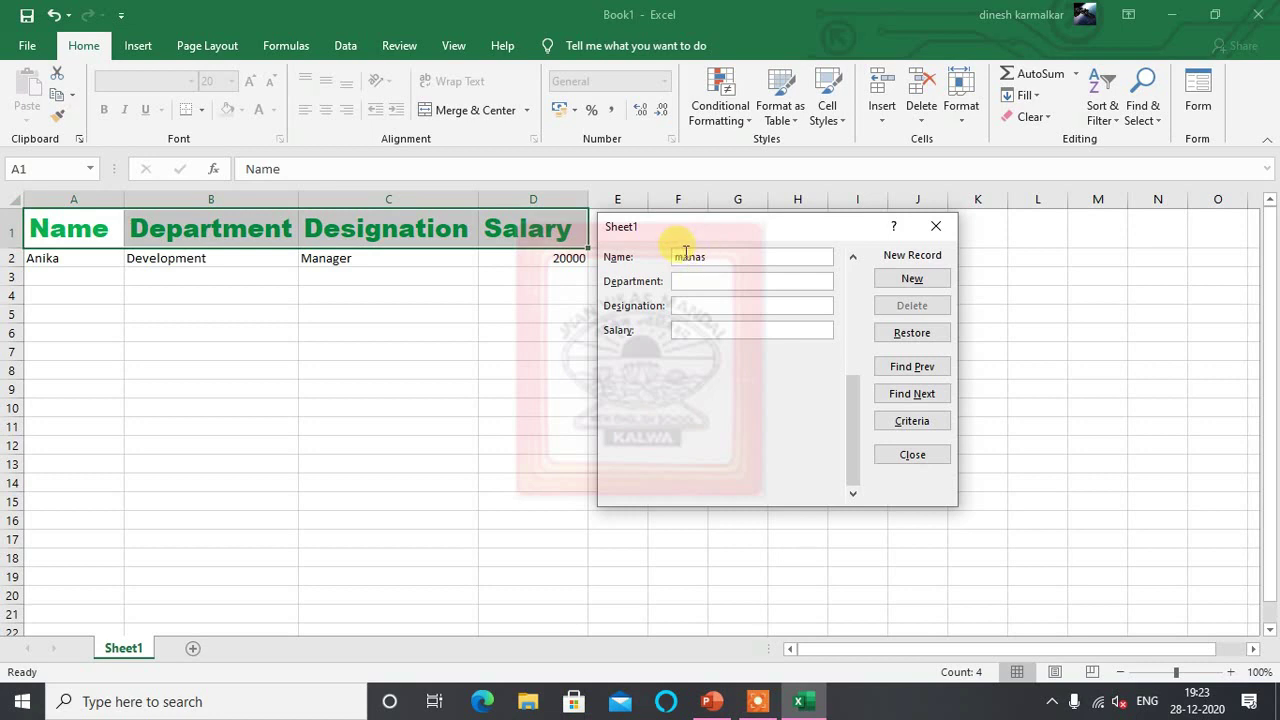
left_click(683, 256)
key("BackSpace")
type("M")
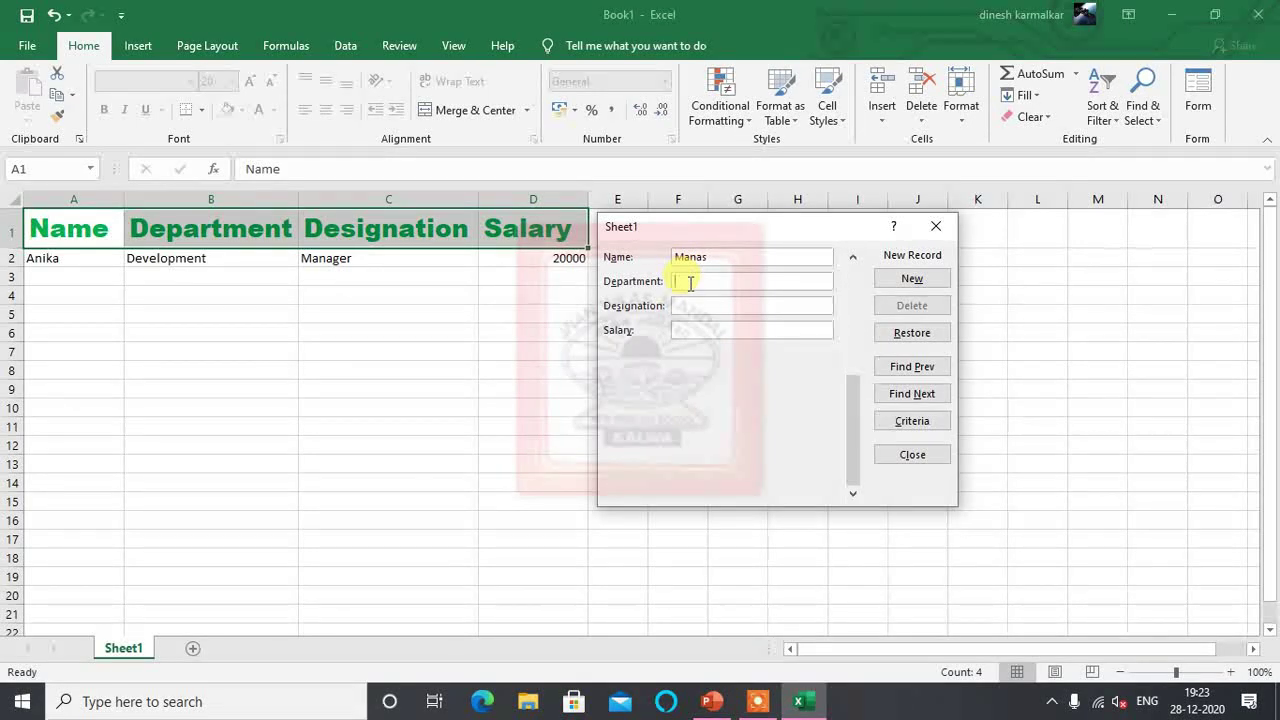
left_click(690, 283)
type("Production")
type("Prod")
type(".mam")
type("Manager")
left_click(707, 330)
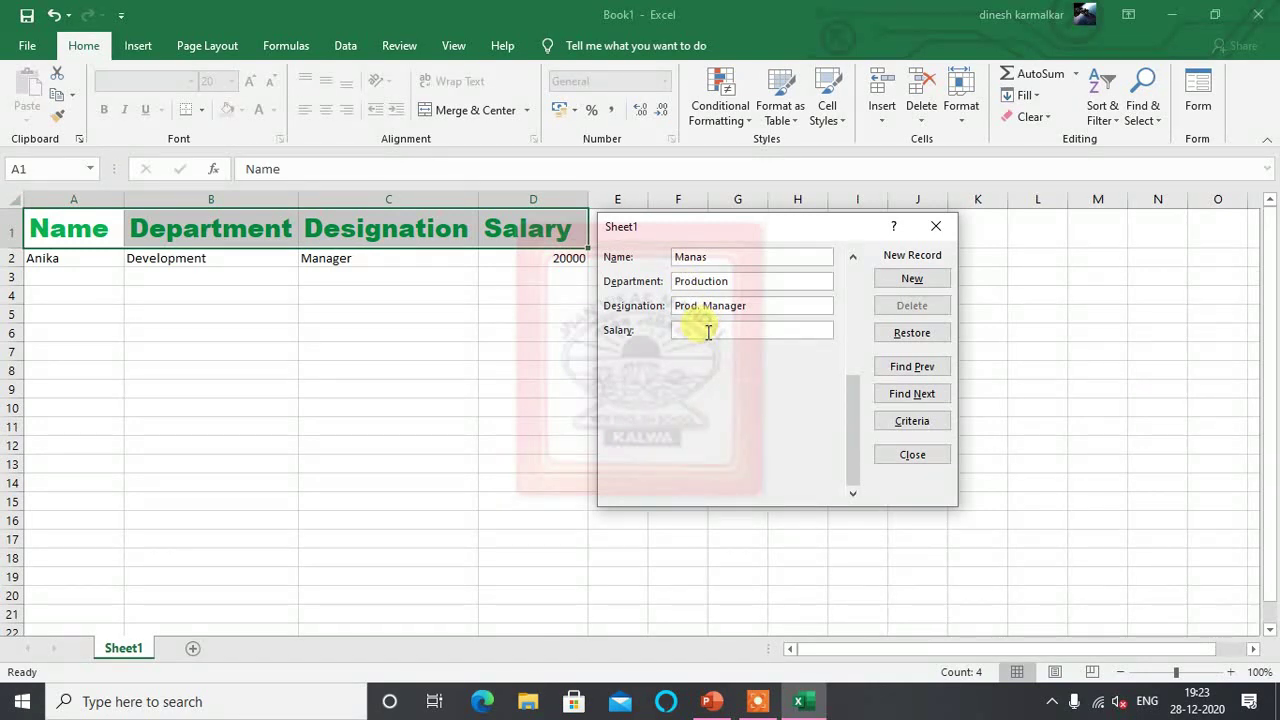
type("10000")
left_click(911, 279)
Step: Add a third record with the employee's name, department Production, designation Sr. Prod. Manager and salary 15000
left_click(695, 259)
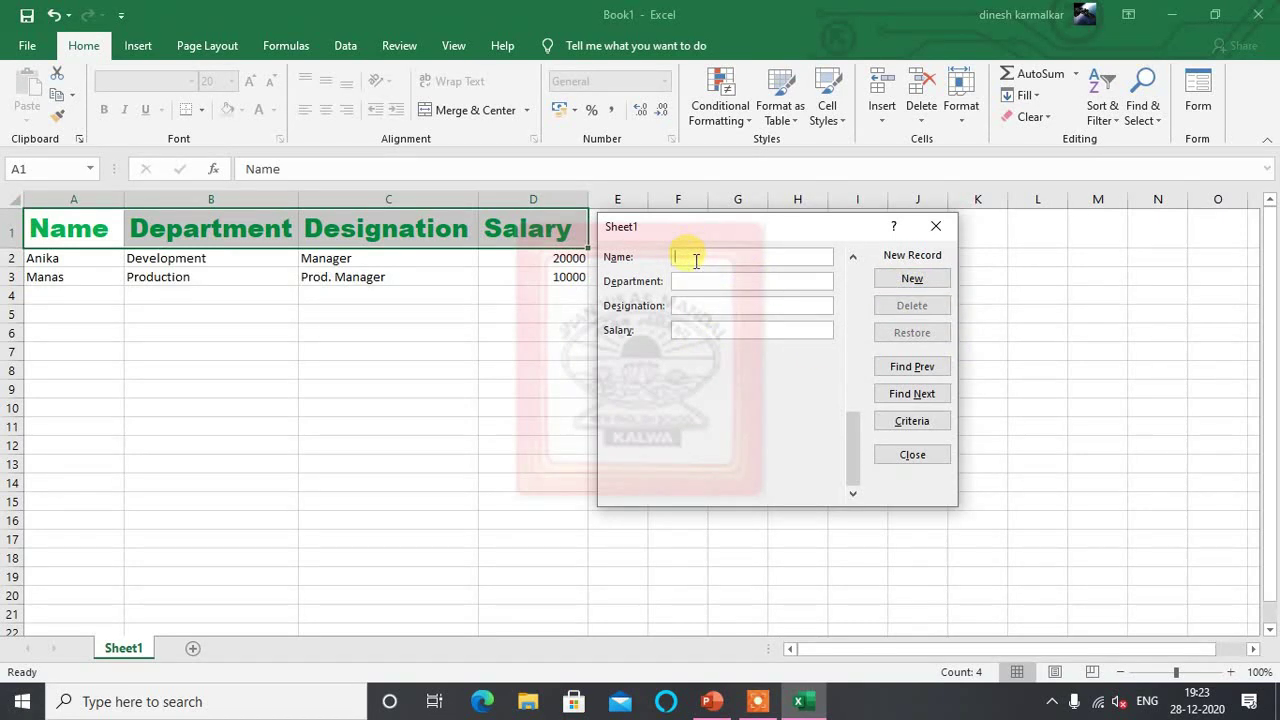
type("Priya")
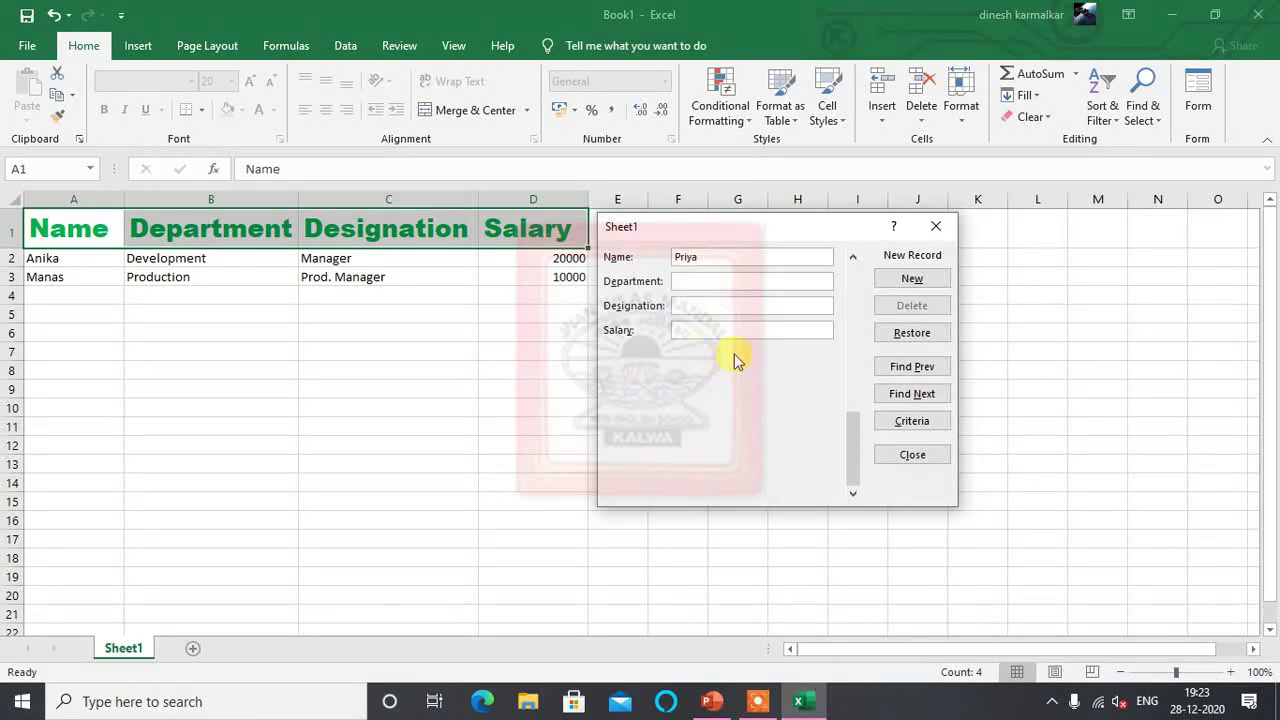
type("Productu")
type("ion")
type("Sr. P")
type("rod")
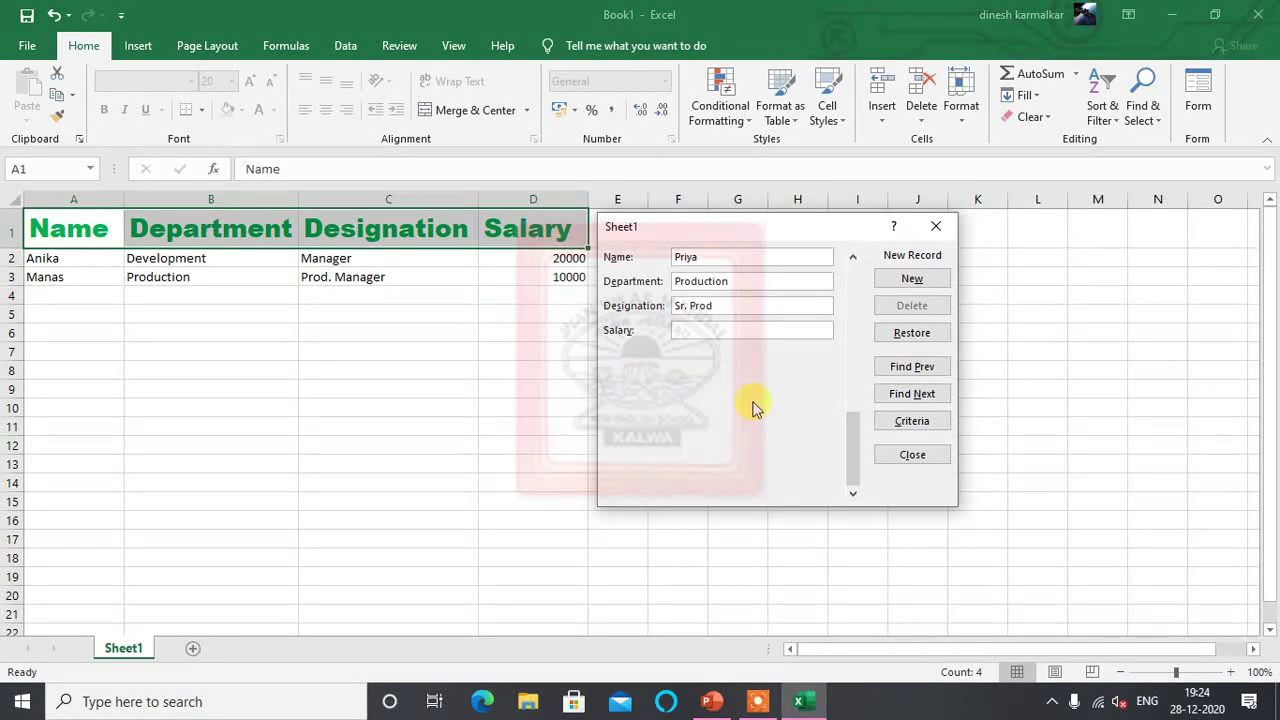
type(". Manager")
type("15000")
left_click(910, 279)
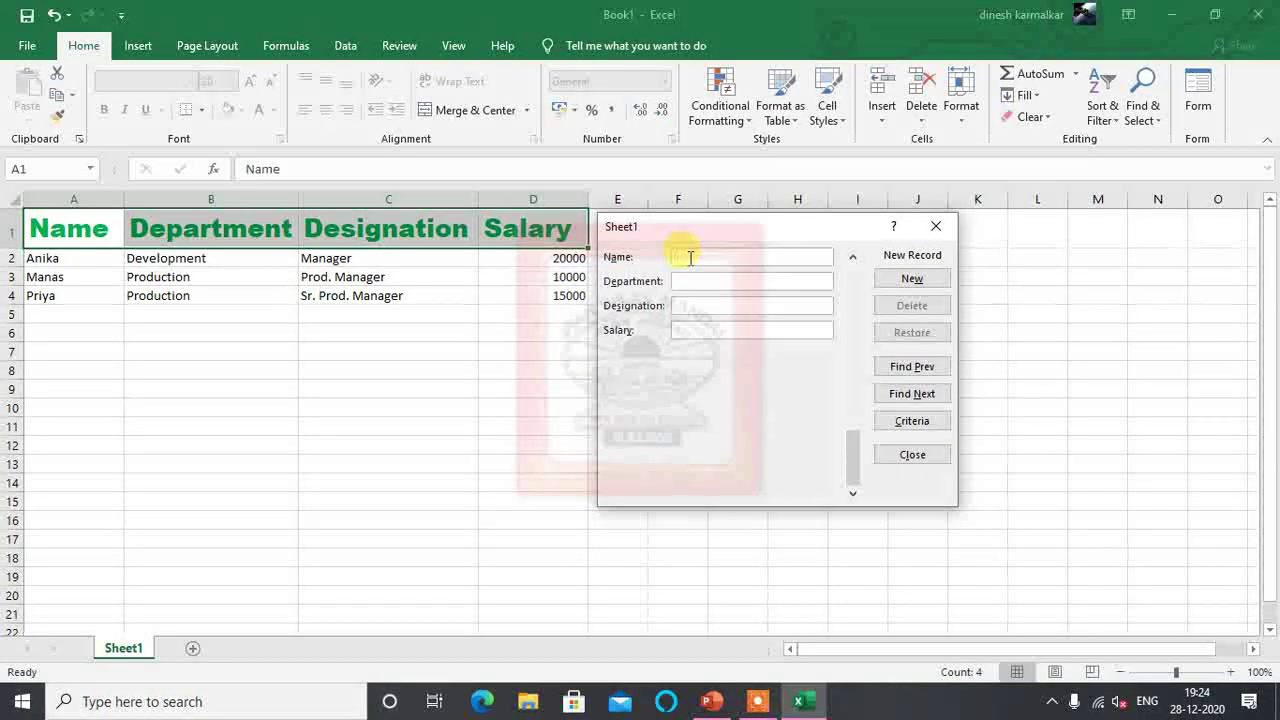
Step: Add a fourth record with the employee's name, department Purchase, designation Manager and salary 10000
type("Anuradha")
type("Pu")
type("u")
key("BackSpace")
type("rchase")
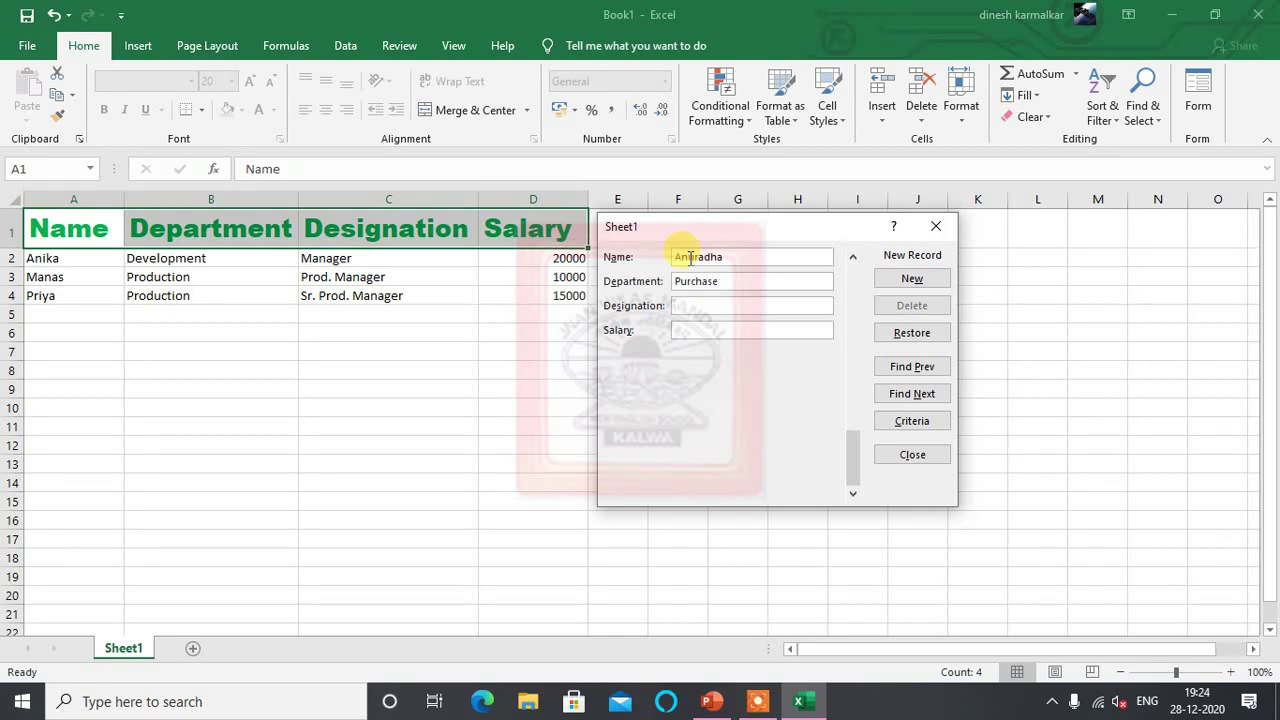
type("Manager")
key("Tab")
type("10000")
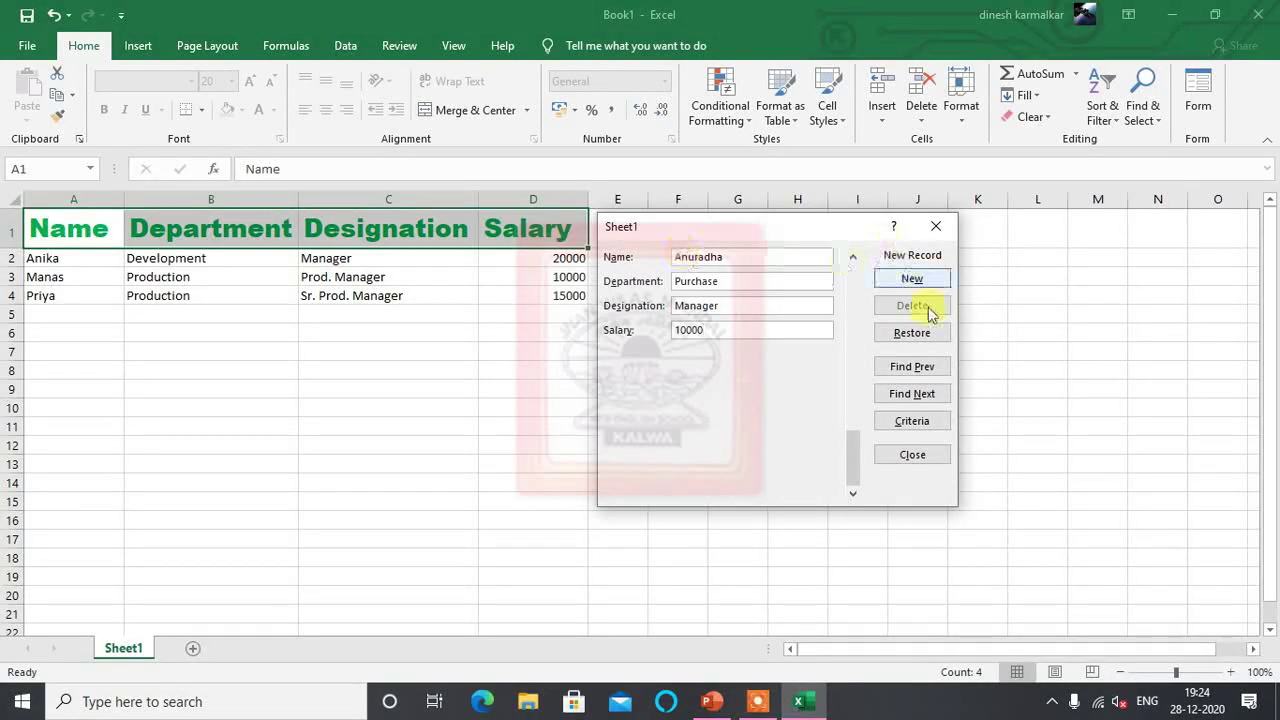
left_click(910, 279)
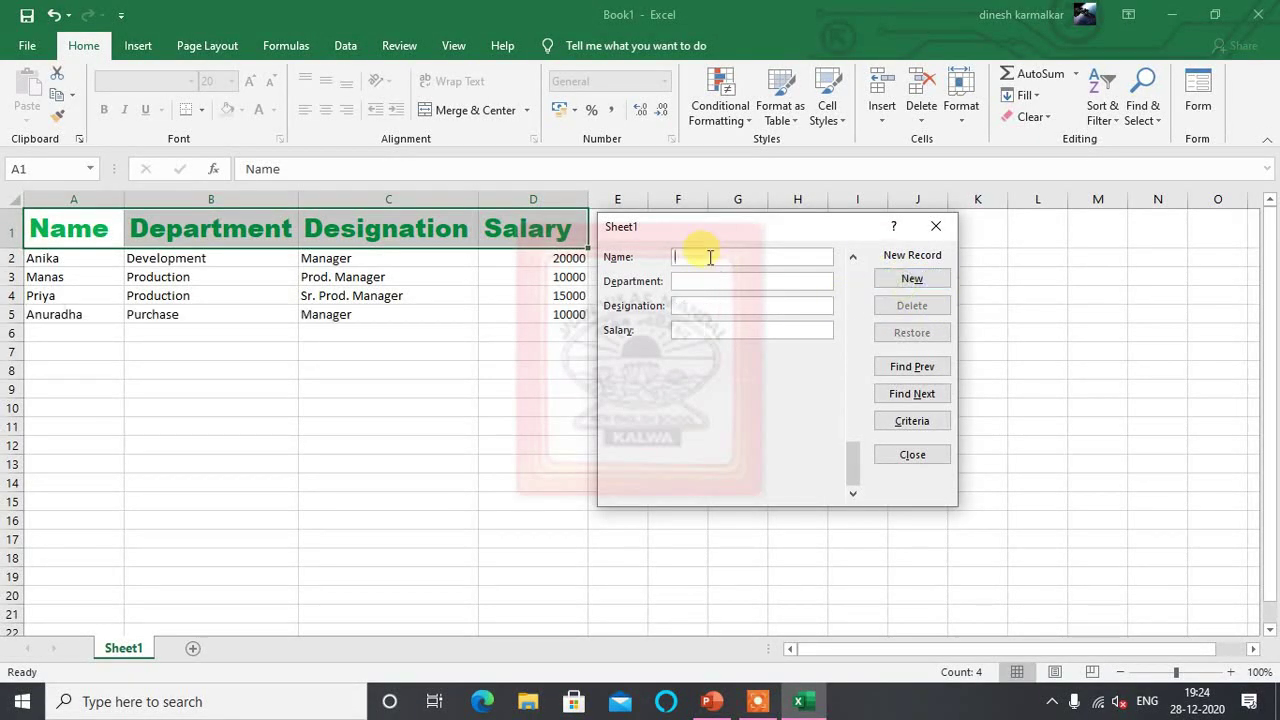
Step: Add a fifth record with the employee's name, department Sale, designation Manager and salary 12000
type("Ganes")
type("Sal")
type("Manager")
key("Tab")
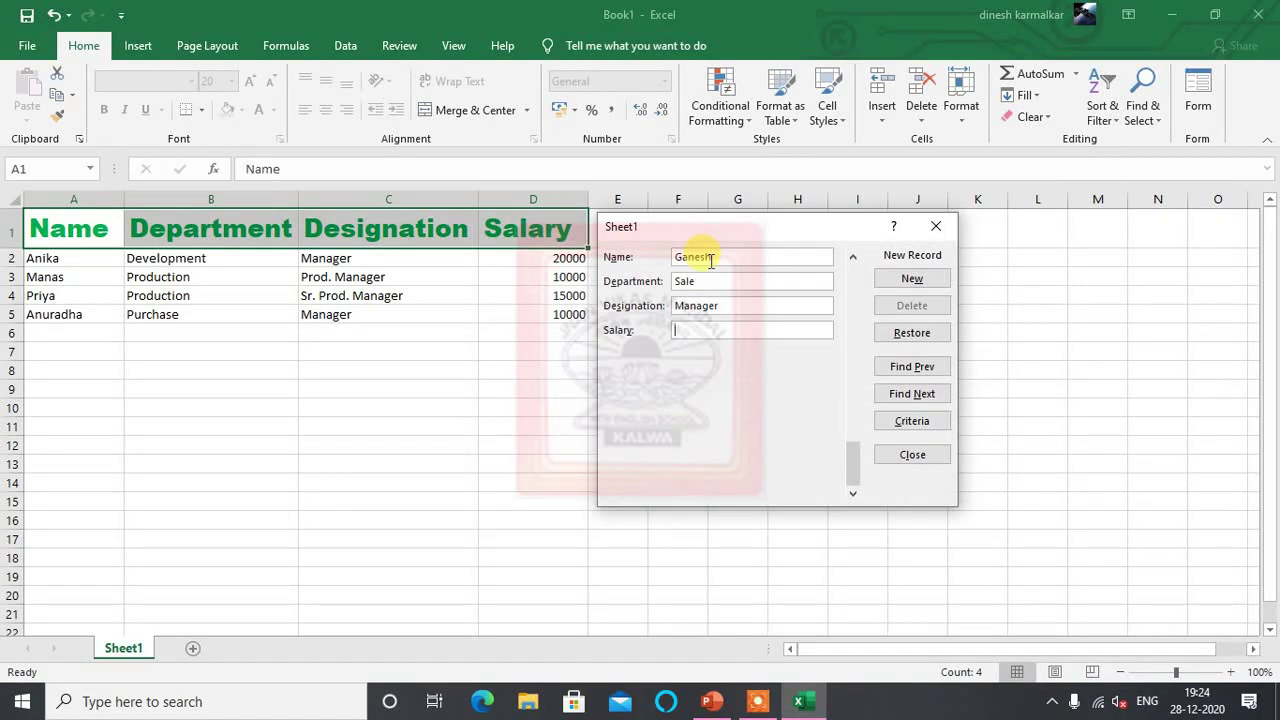
type("12000")
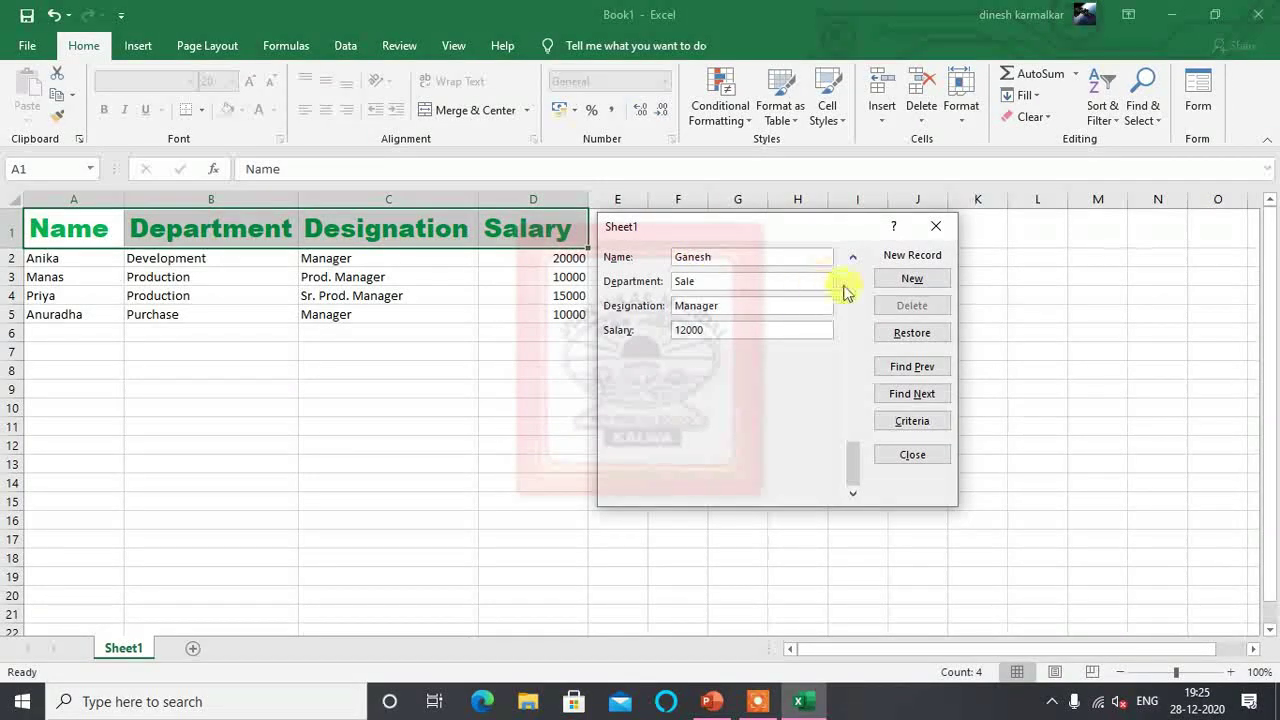
left_click(895, 280)
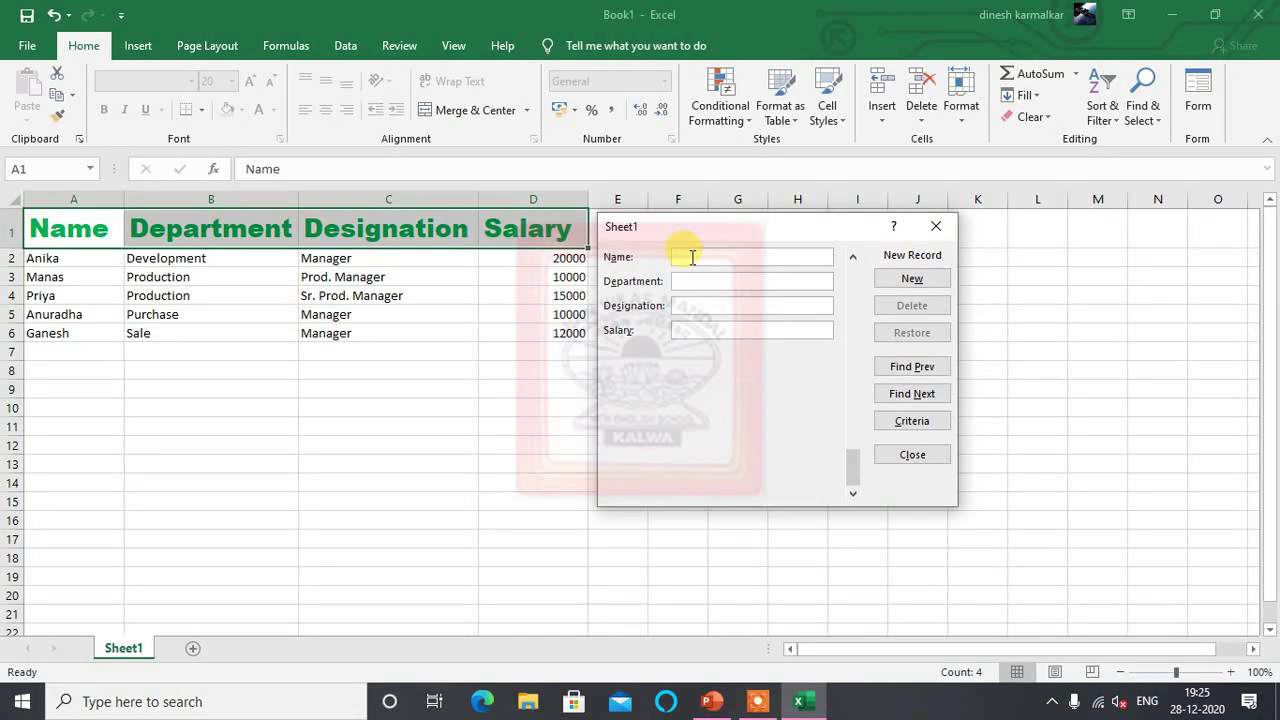
Step: Add a sixth record with the employee's name, department Sale, designation Executive and salary 8000
type("Sun")
type("ita")
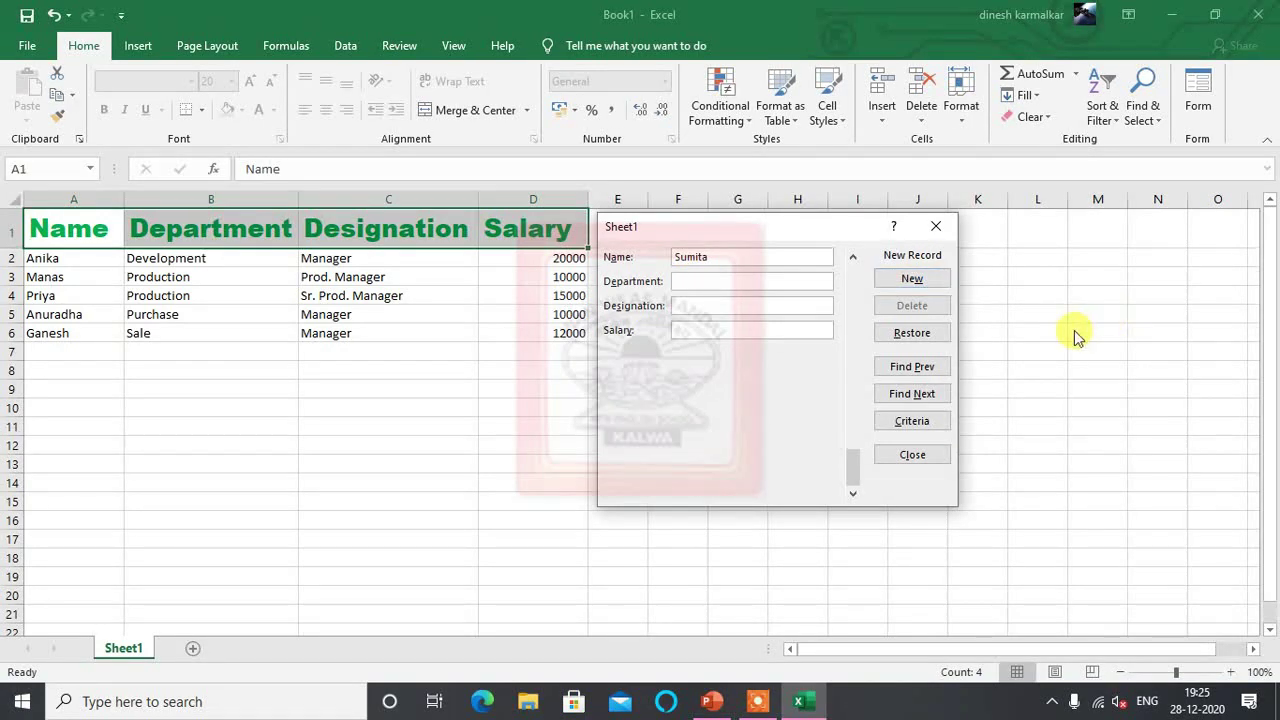
type("Sale")
key("Tab")
type("cutive")
key("Tab")
type("12000")
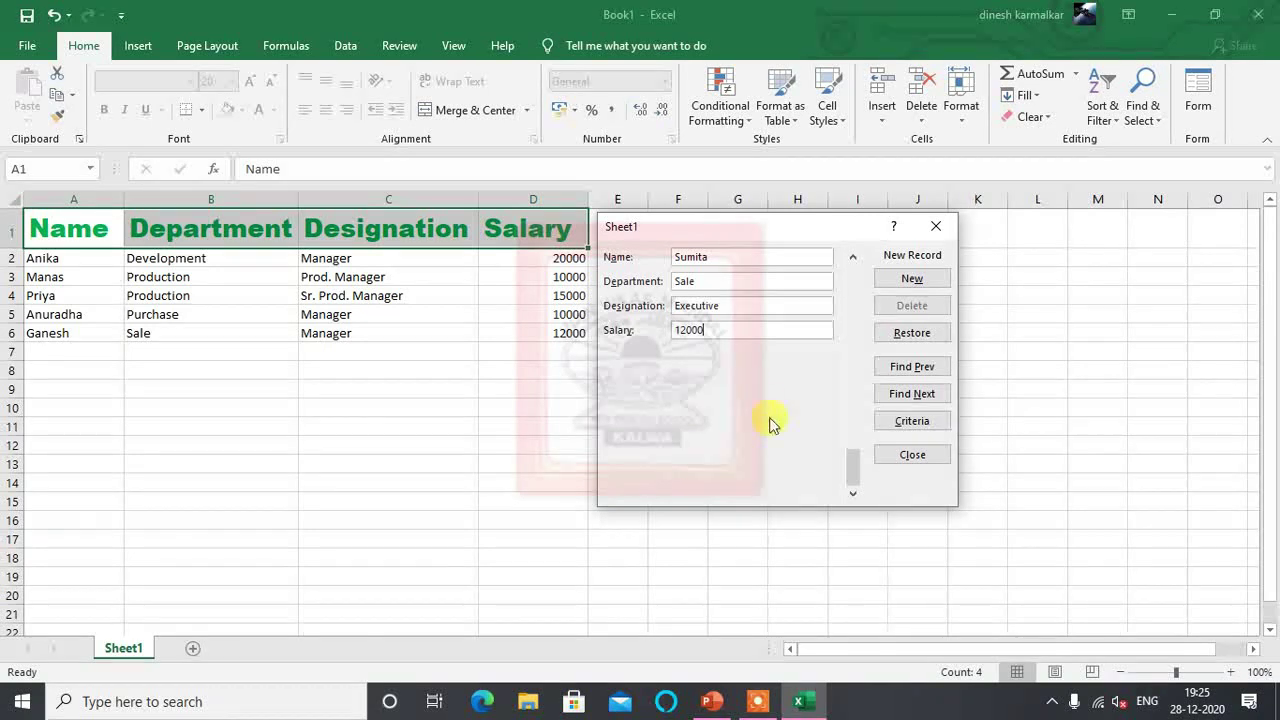
left_click_drag(717, 331, 614, 337)
type("8000")
left_click(910, 280)
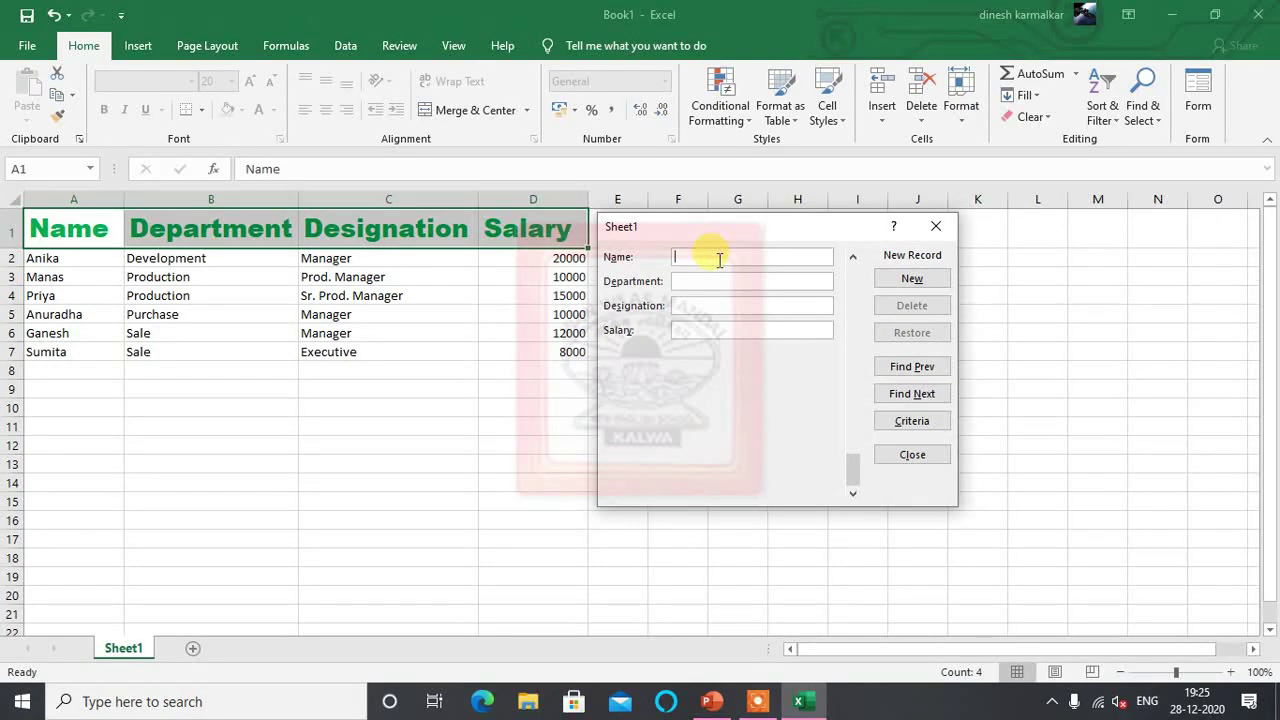
Step: Add a seventh record with the employee's name, department Sale, designation Executive and salary 8000
type("Sam")
type("ash")
type("Sale")
type("Exec")
type("utive")
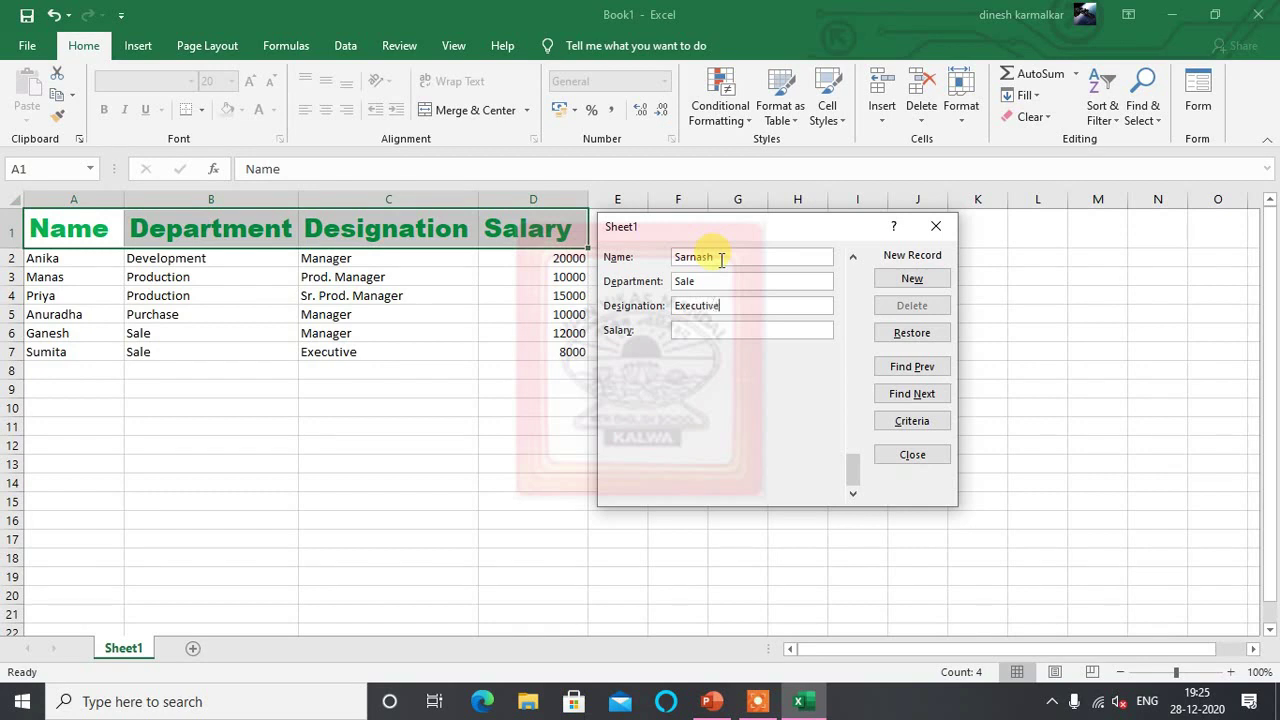
key("Tab")
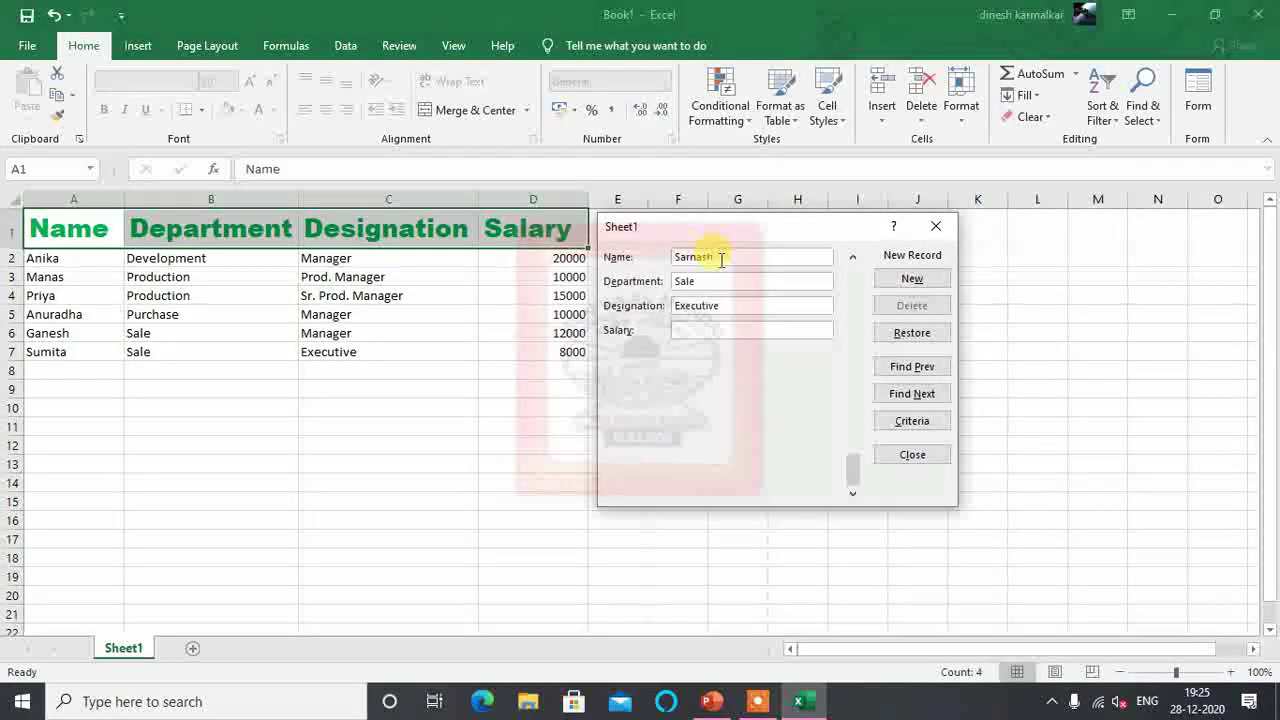
type("8000")
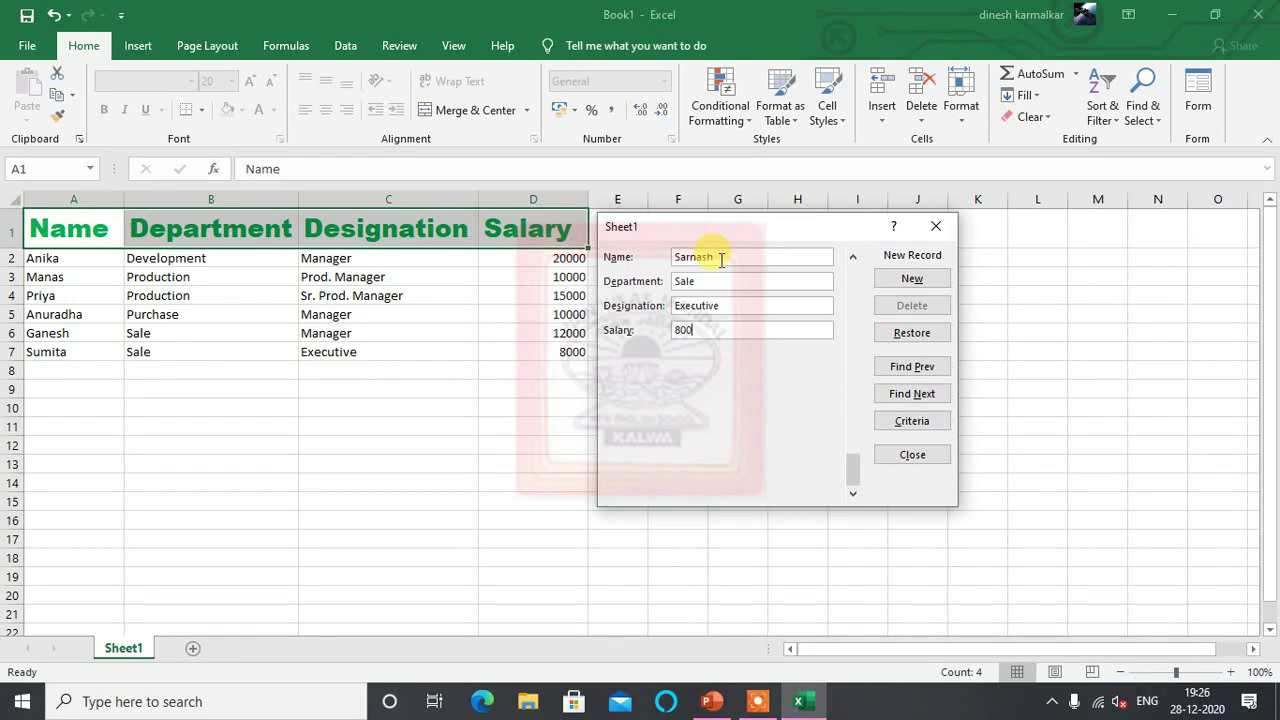
left_click(911, 278)
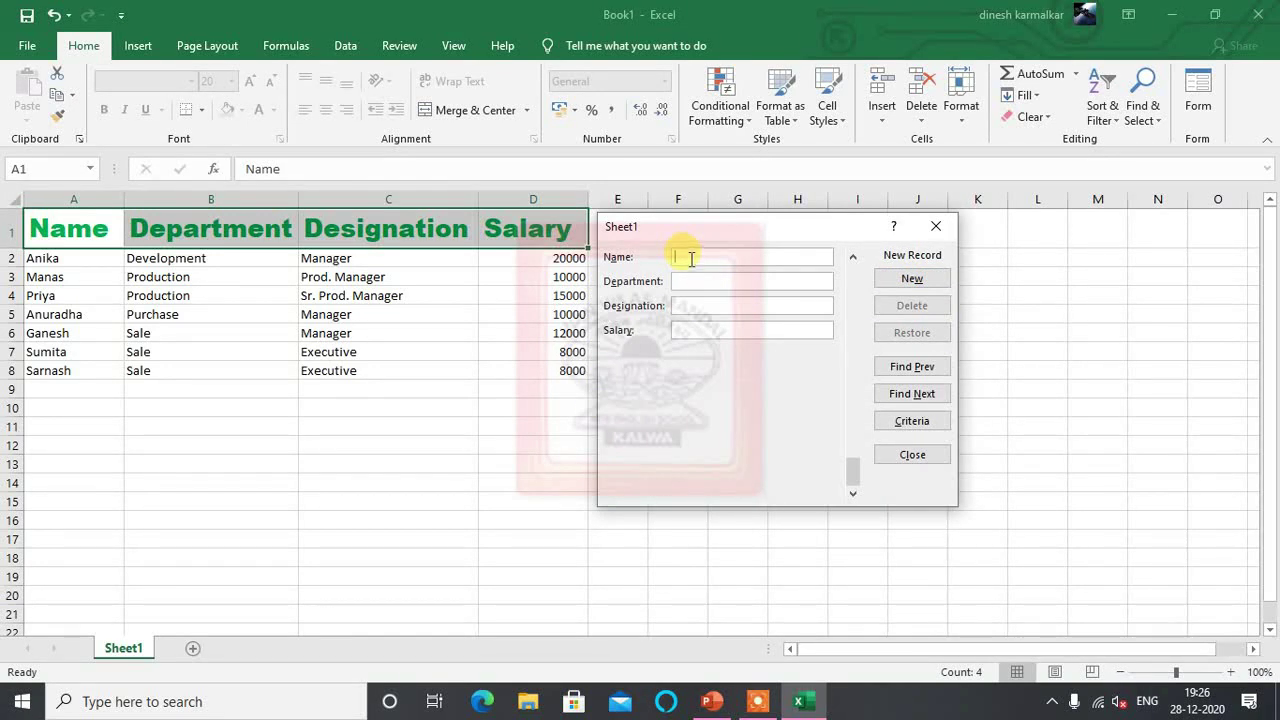
Step: Add an eighth record with the employee's name, department Store, designation Store Keeper and salary 5000
type("Girish")
key("Tab")
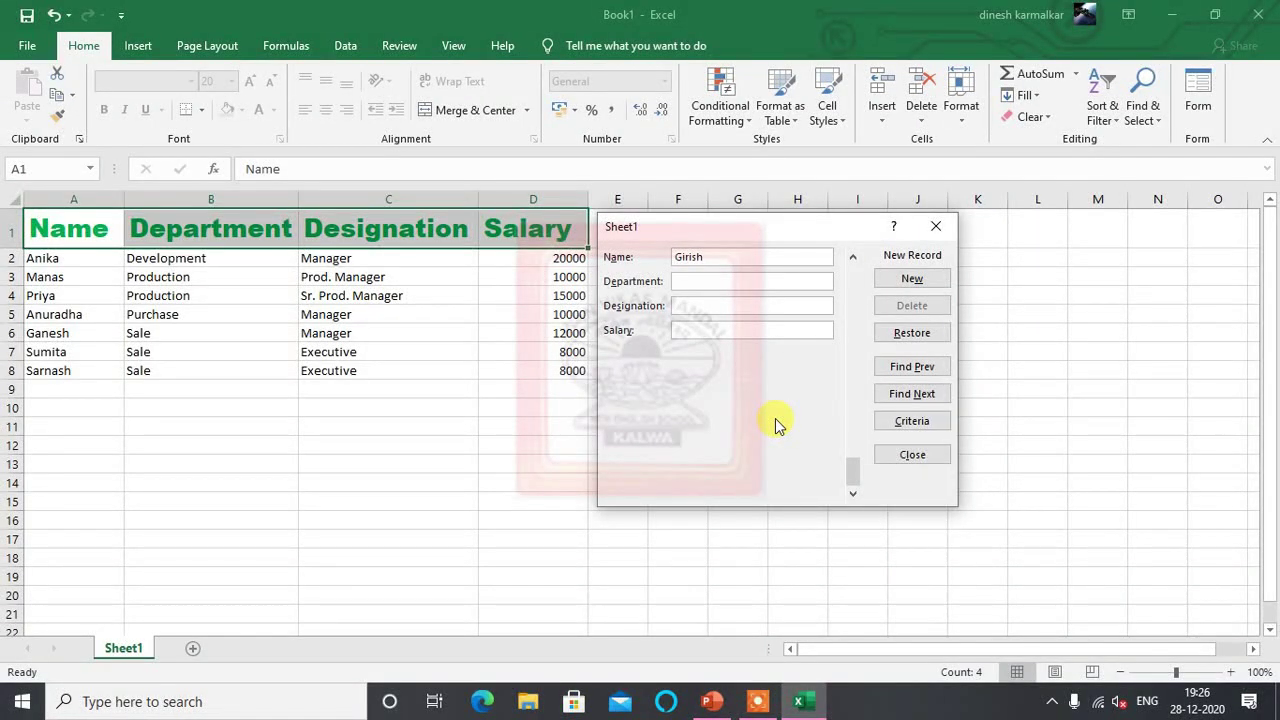
type("ore")
key("Tab")
type("Store")
type(" Keeper")
type("5000")
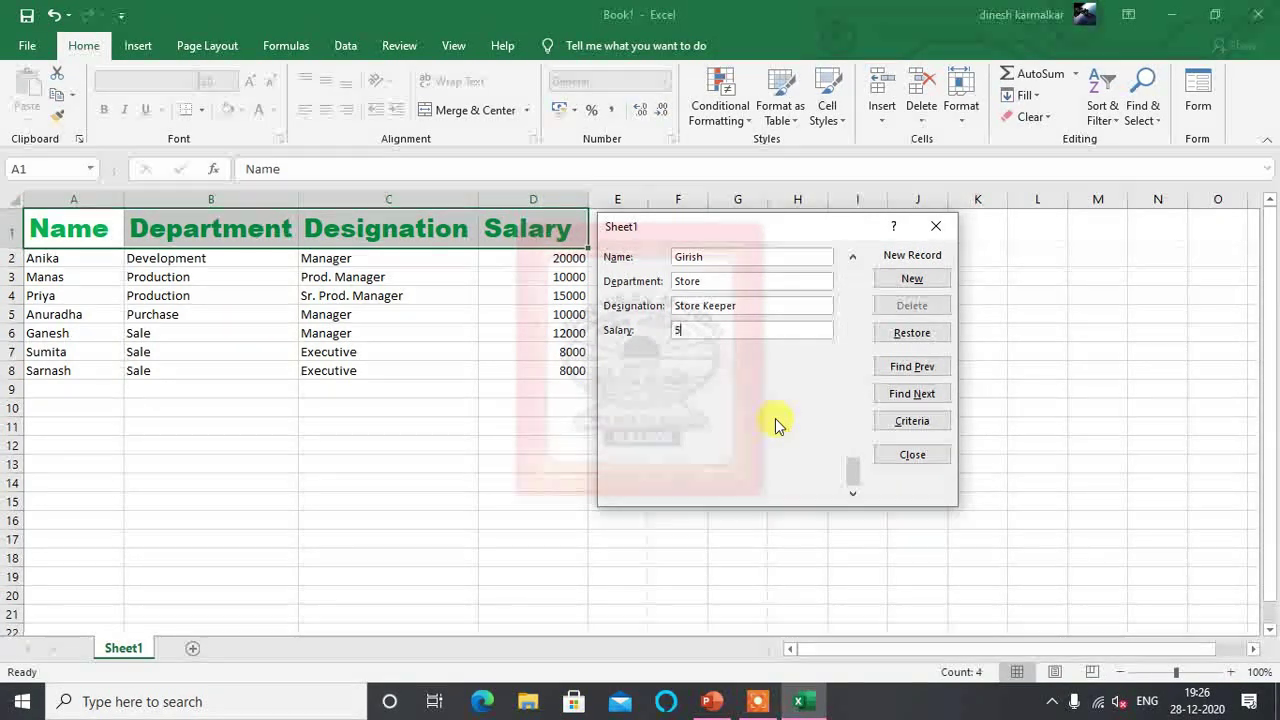
left_click(911, 279)
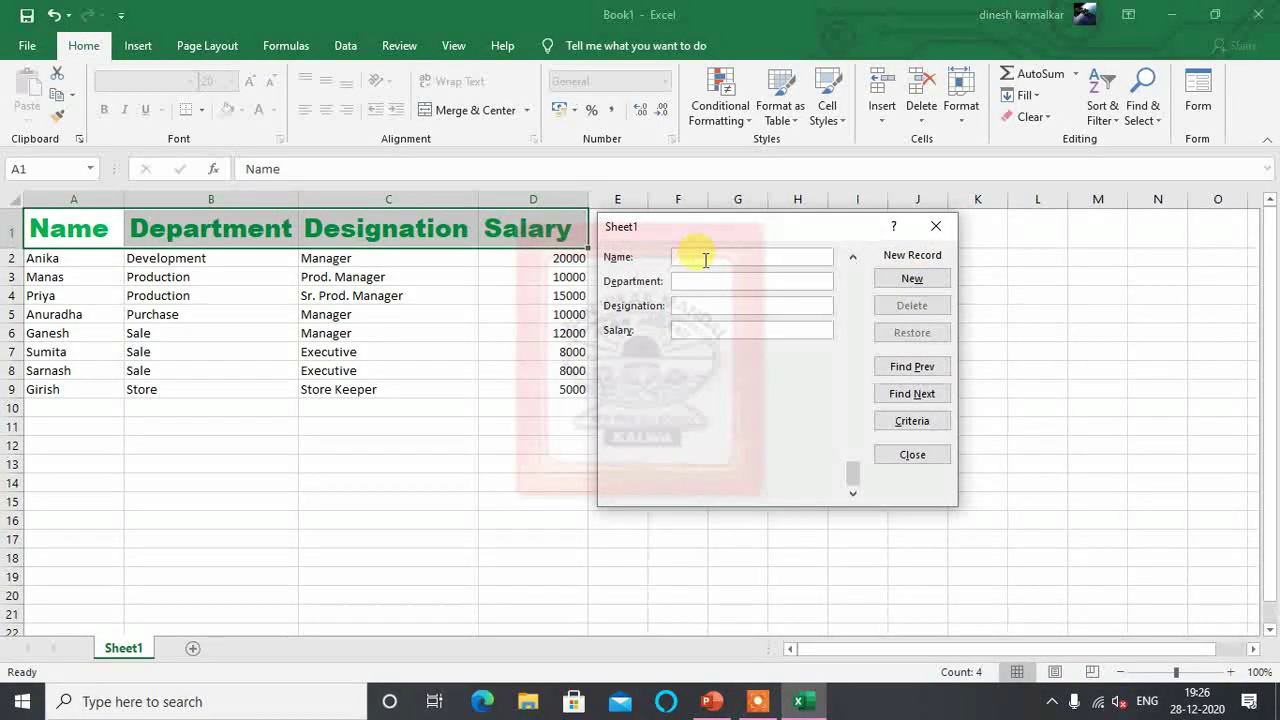
Step: Add a ninth record with the employee's name, department Store, designation Store Keeper and salary 8000, and close the form
type("Ramesh")
type("Store")
key("Tab")
type("Store")
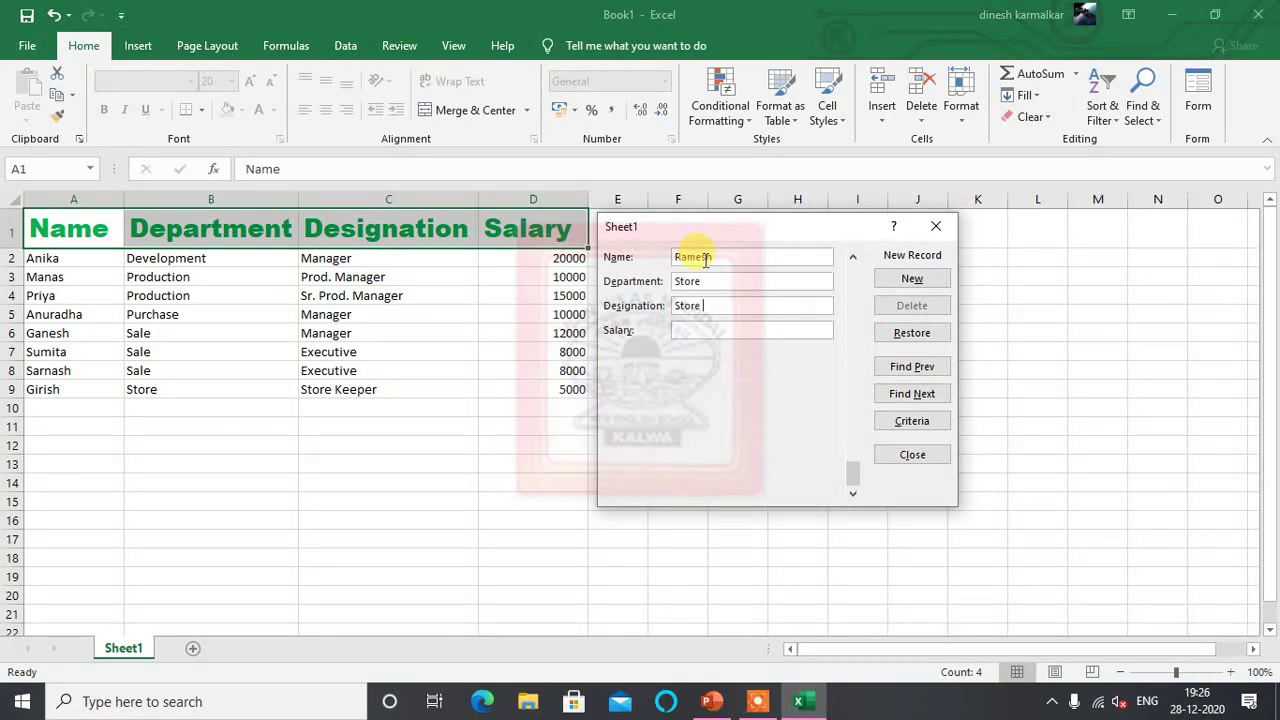
type(" Keeper")
key("Tab")
type("8000")
left_click(911, 279)
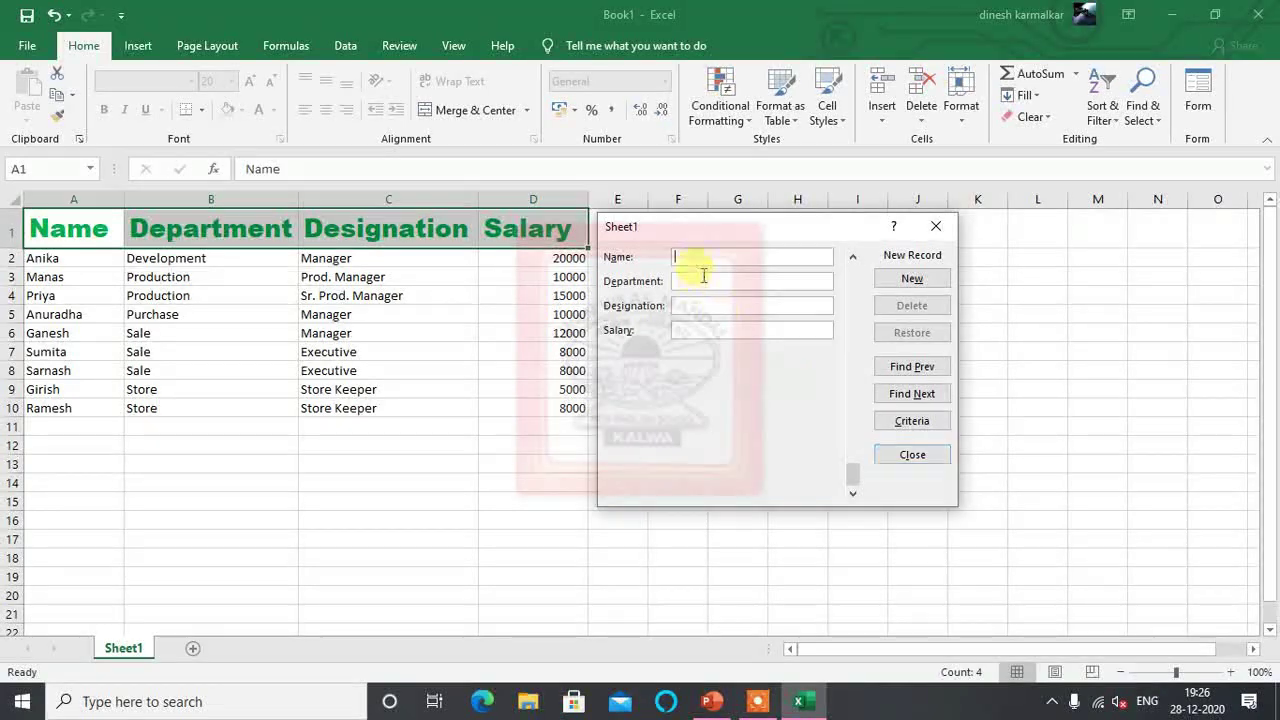
left_click(912, 455)
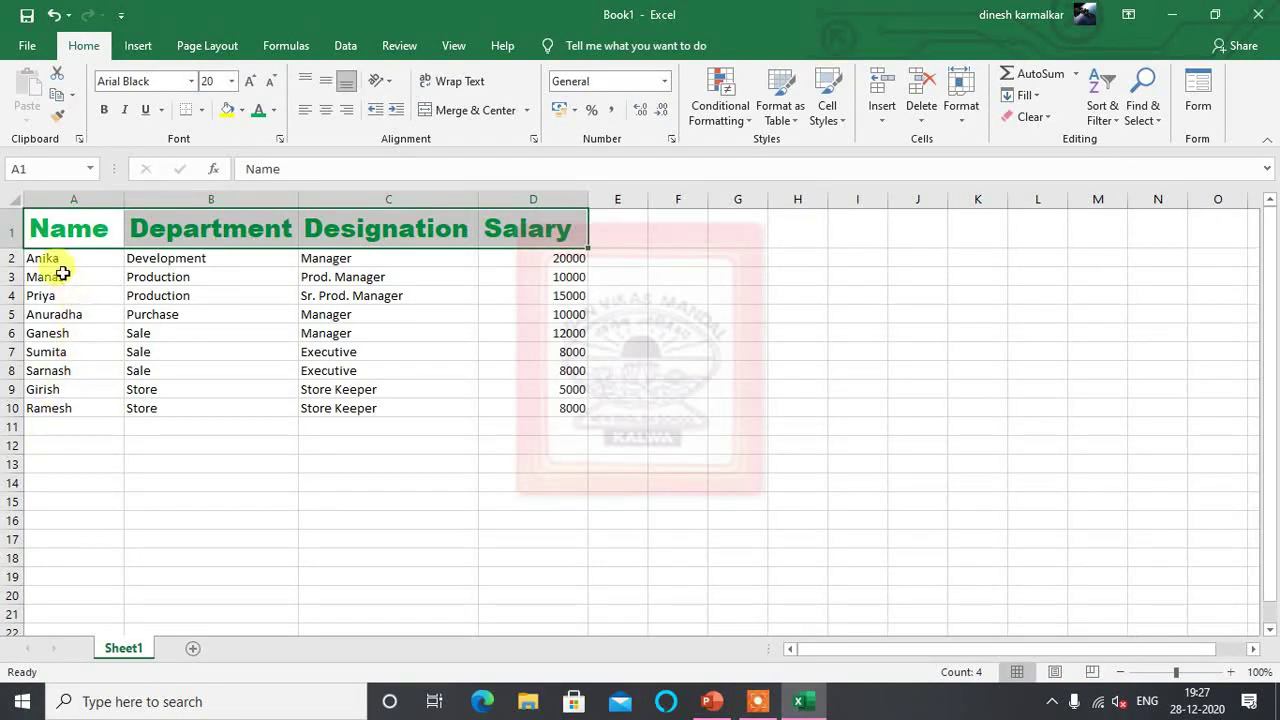
Step: Make the employee names in A2:A10 bold at font size 20 and widen column A to fit them
left_click_drag(60, 262, 56, 403)
left_click(104, 109)
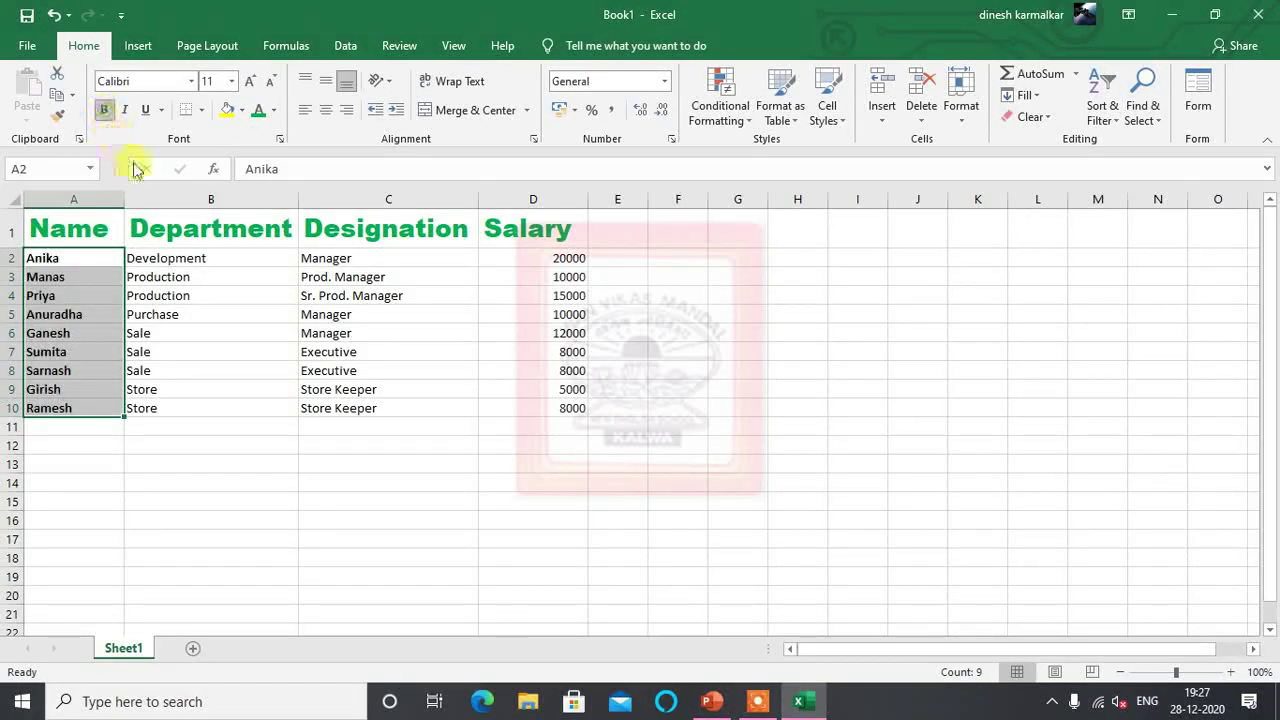
left_click(233, 82)
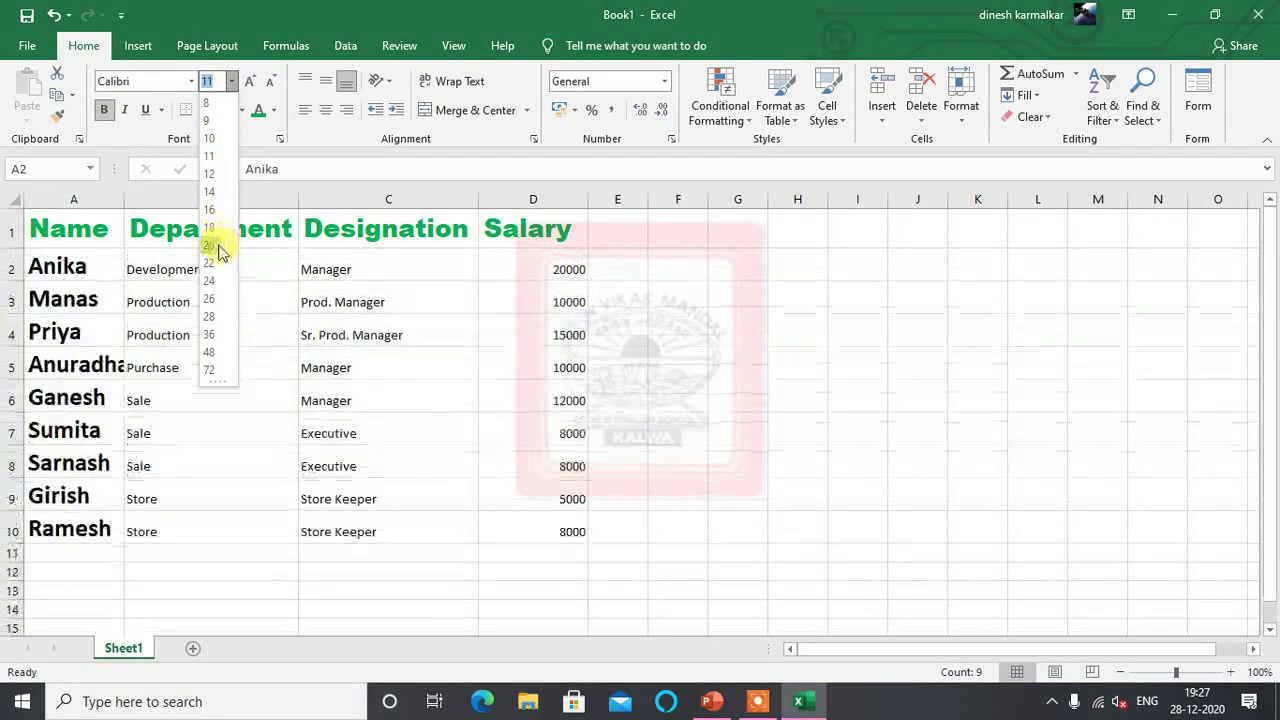
left_click(216, 246)
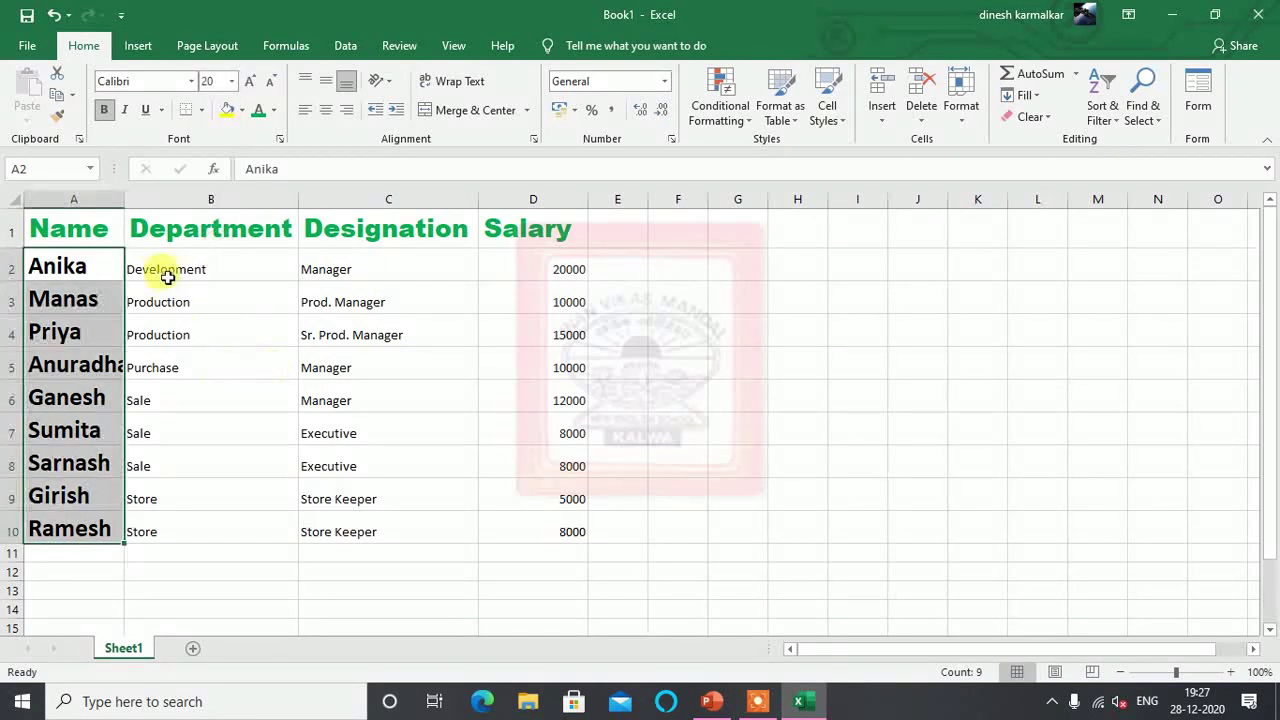
left_click_drag(124, 202, 133, 206)
Step: Set the font size of the department, designation and salary entries in B2:D10 to 20
left_click_drag(177, 266, 514, 528)
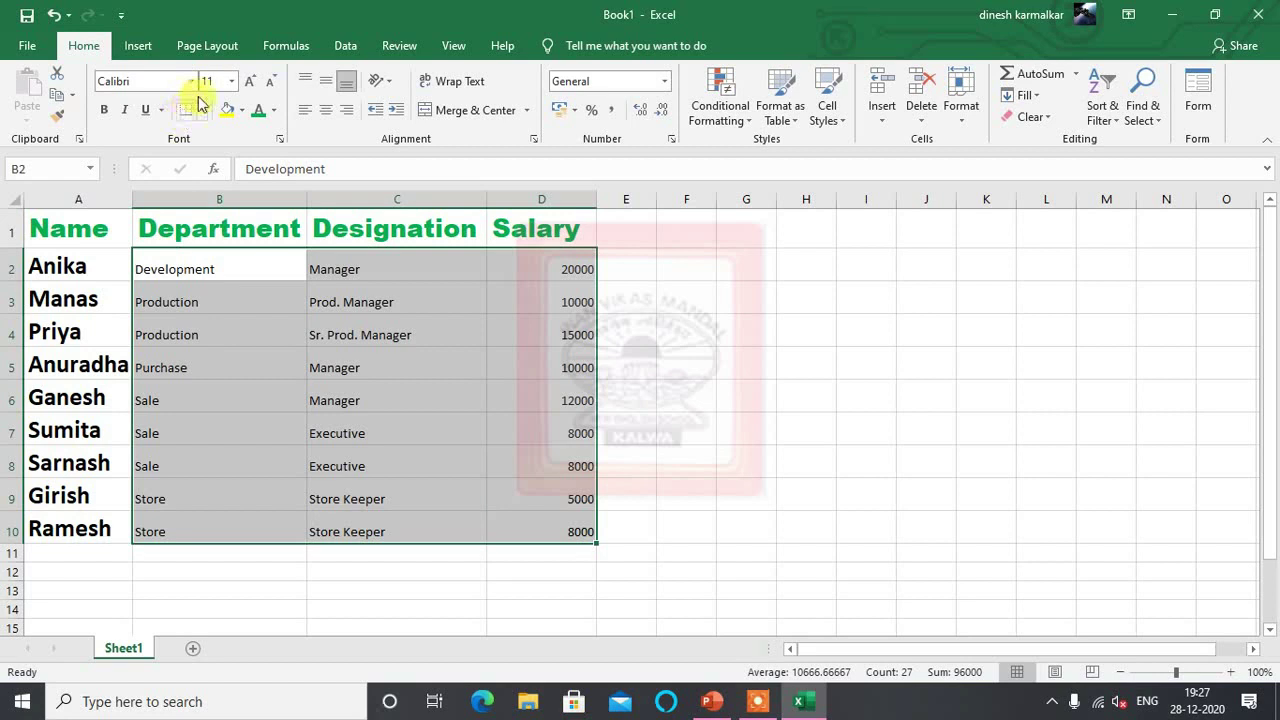
left_click(231, 81)
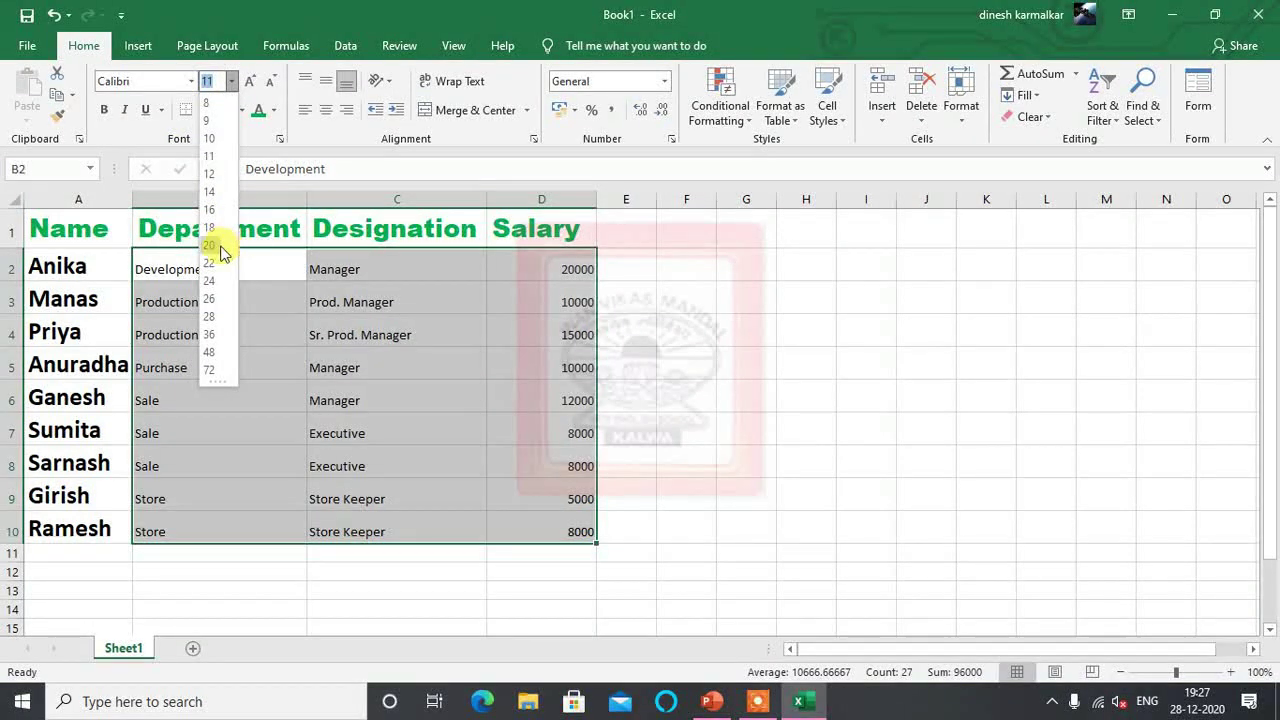
left_click(214, 247)
left_click(251, 438)
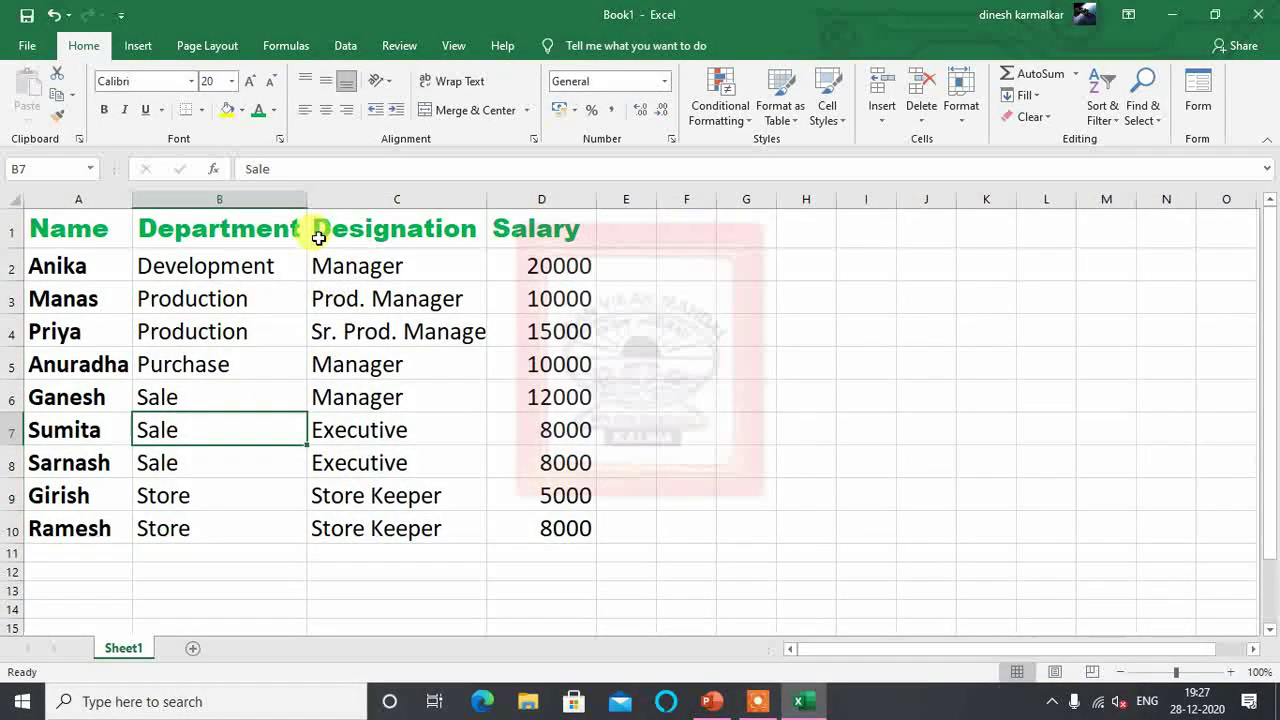
Step: Set the font size of the headings in A1:D1 to 22
left_click_drag(70, 230, 497, 234)
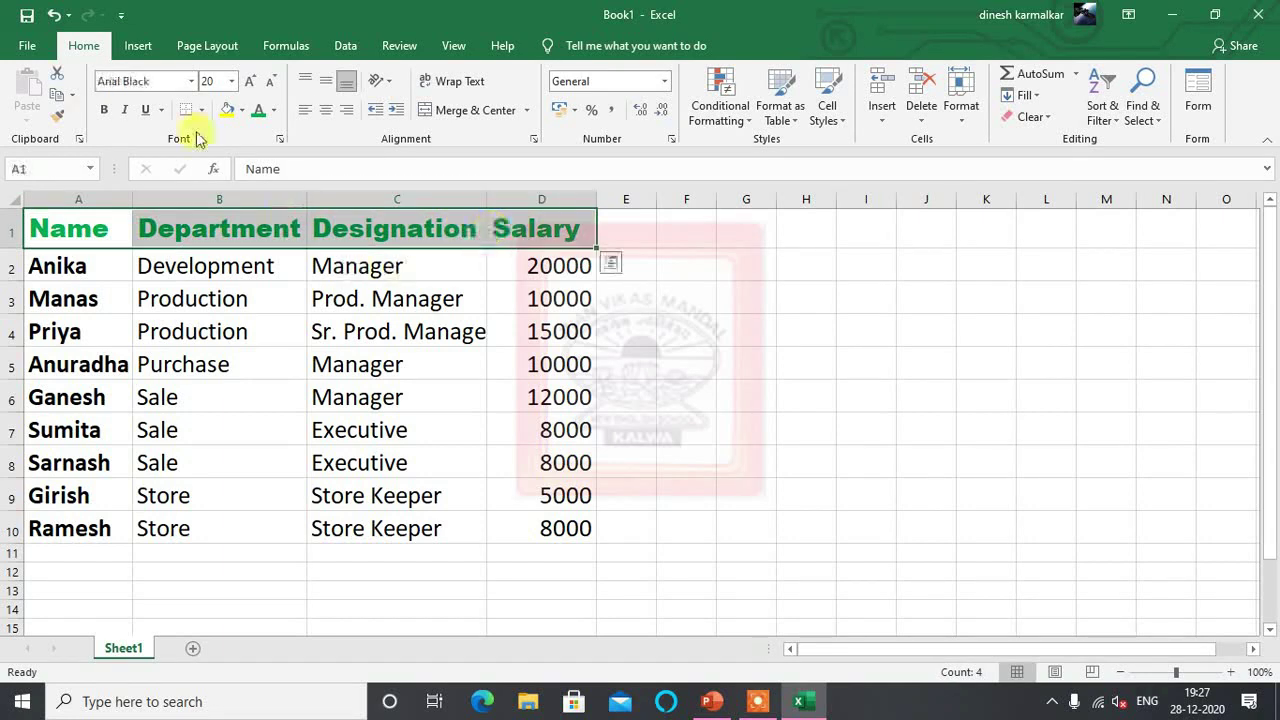
left_click(231, 81)
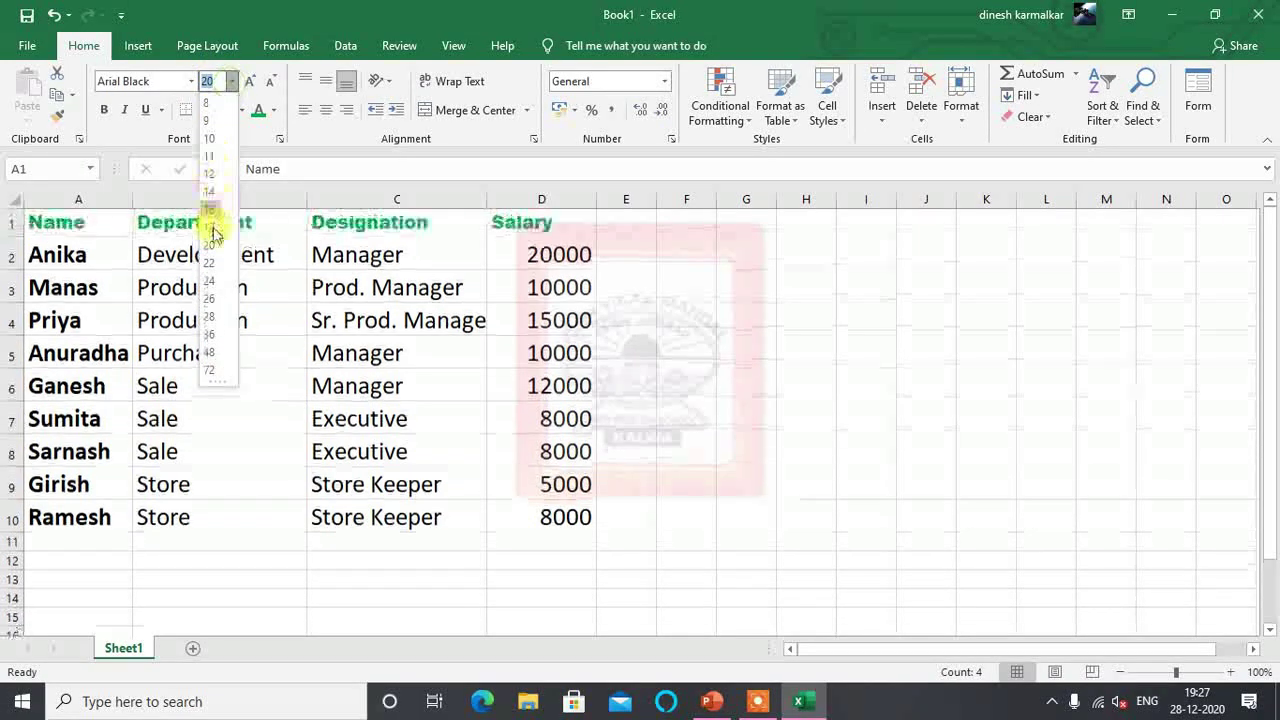
left_click(210, 262)
left_click(145, 300)
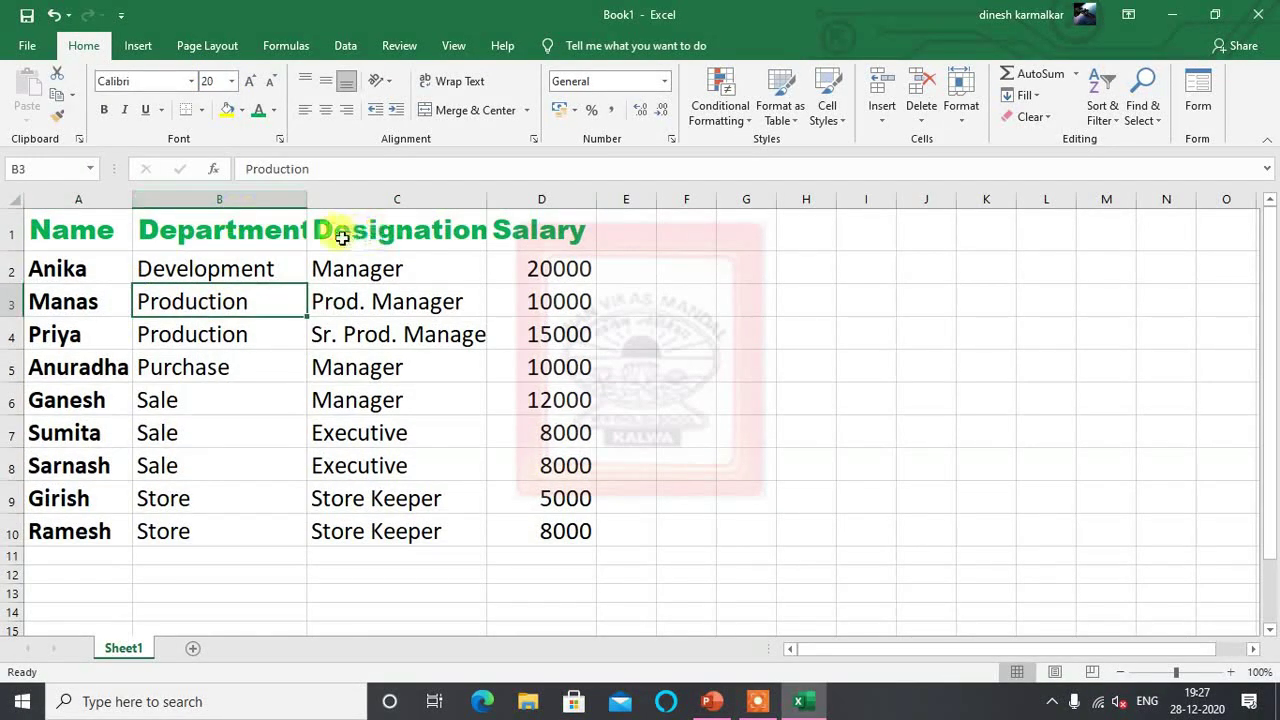
Step: Widen the Department, Designation and Salary columns so their headings and entries fit
left_click_drag(307, 200, 336, 212)
left_click_drag(515, 203, 540, 214)
left_click_drag(648, 202, 658, 205)
left_click(457, 403)
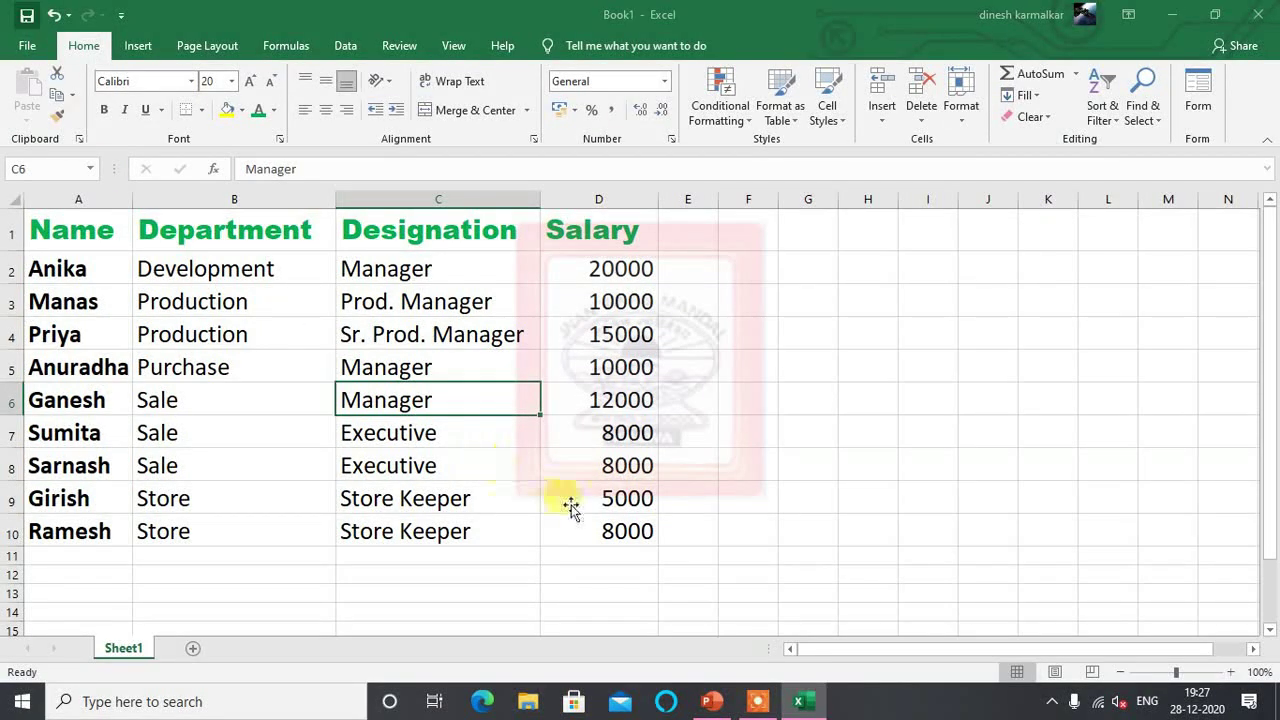
Step: Save the workbook as Pivottable in the local Documents folder
key("ctrl+s")
left_click(820, 376)
left_click(530, 112)
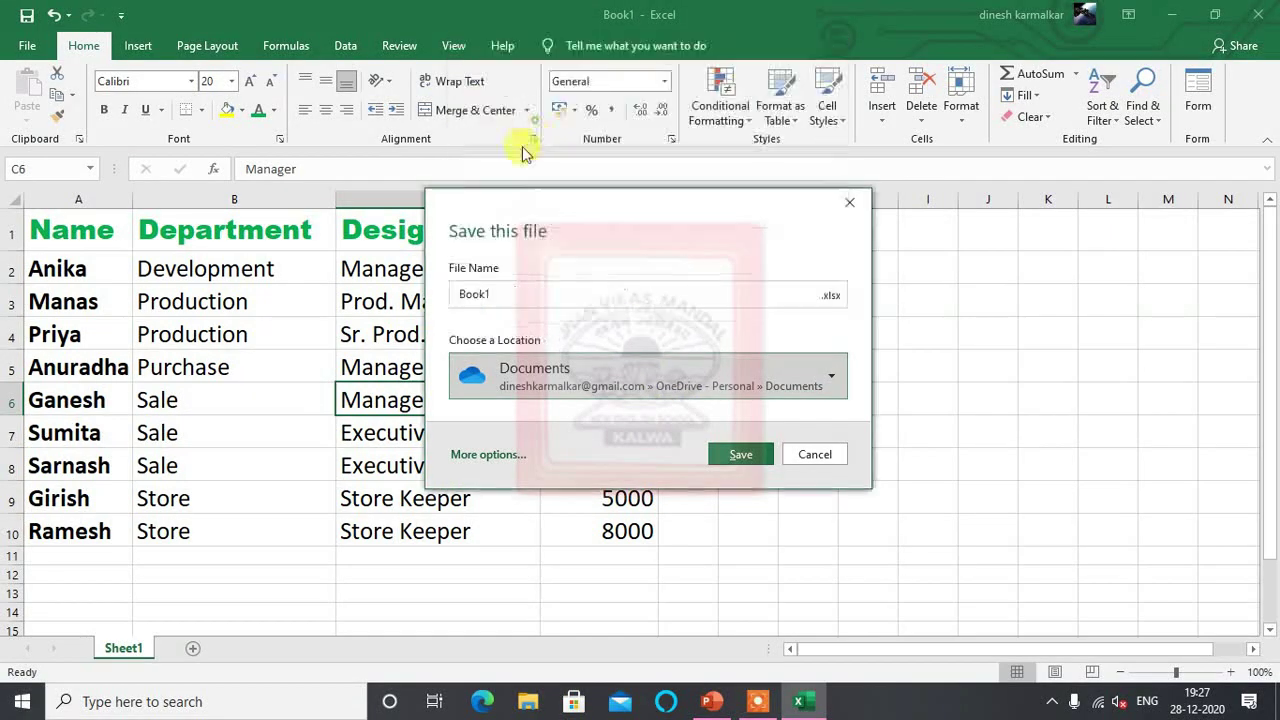
double_click(508, 294)
type("P")
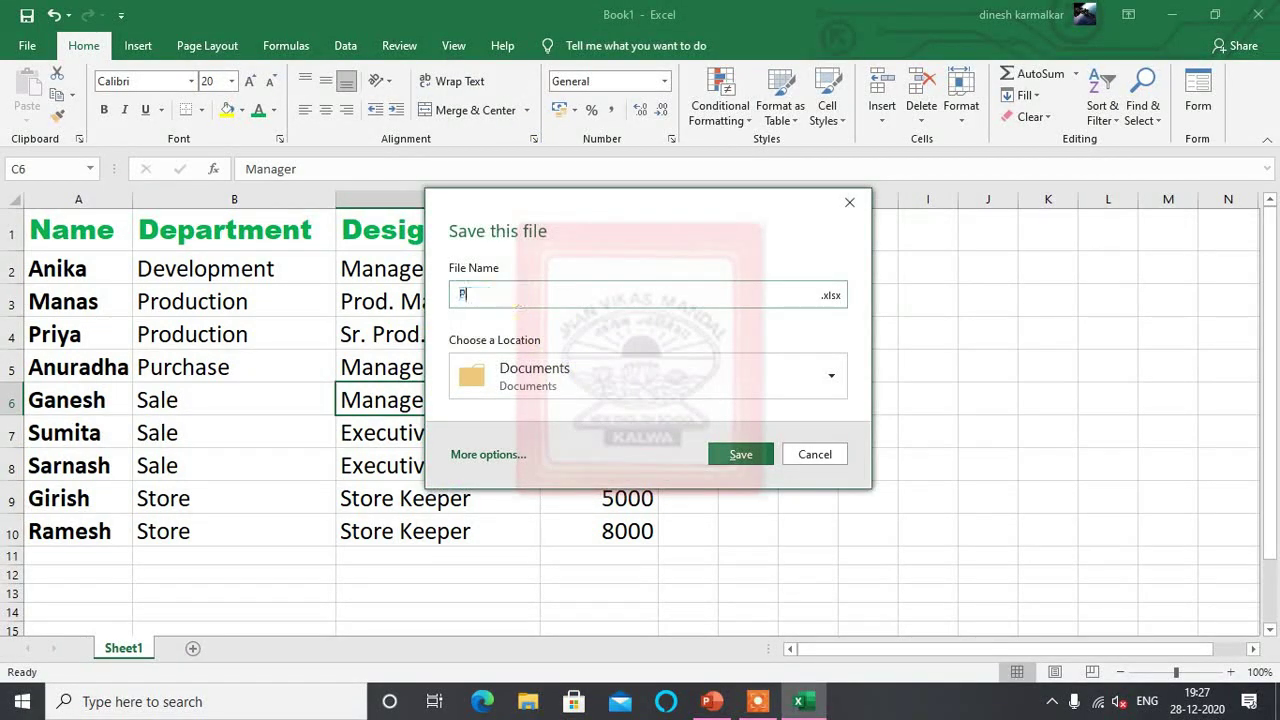
type("ivottable")
left_click(741, 455)
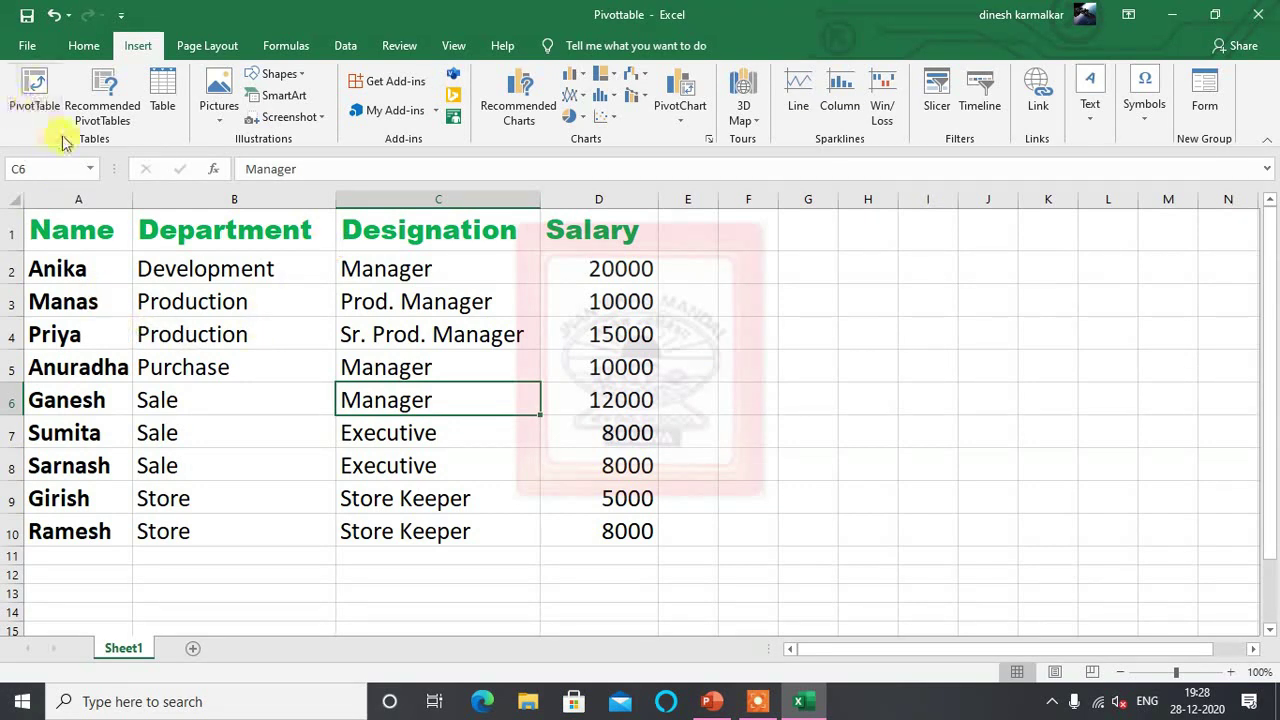
Step: Create a PivotTable from the employee table in A1:D10, placed on a new worksheet
left_click(34, 95)
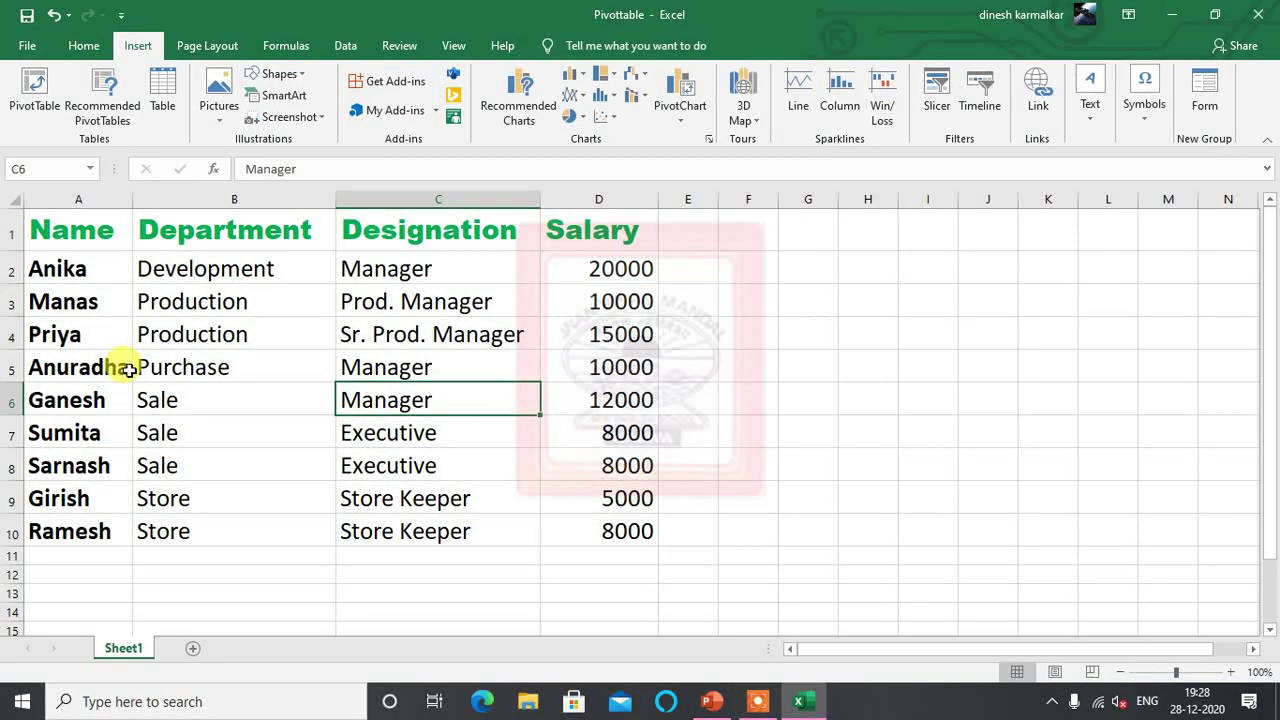
left_click_drag(68, 229, 548, 524)
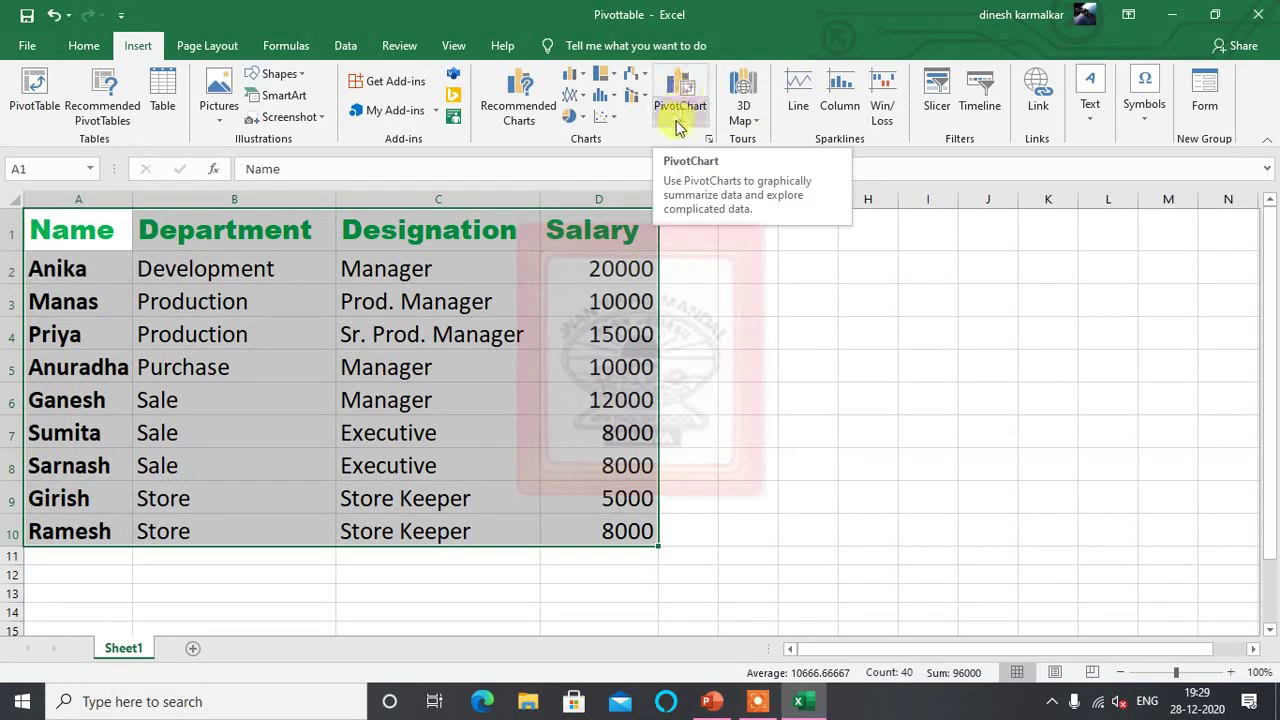
left_click(30, 92)
left_click_drag(629, 219, 780, 226)
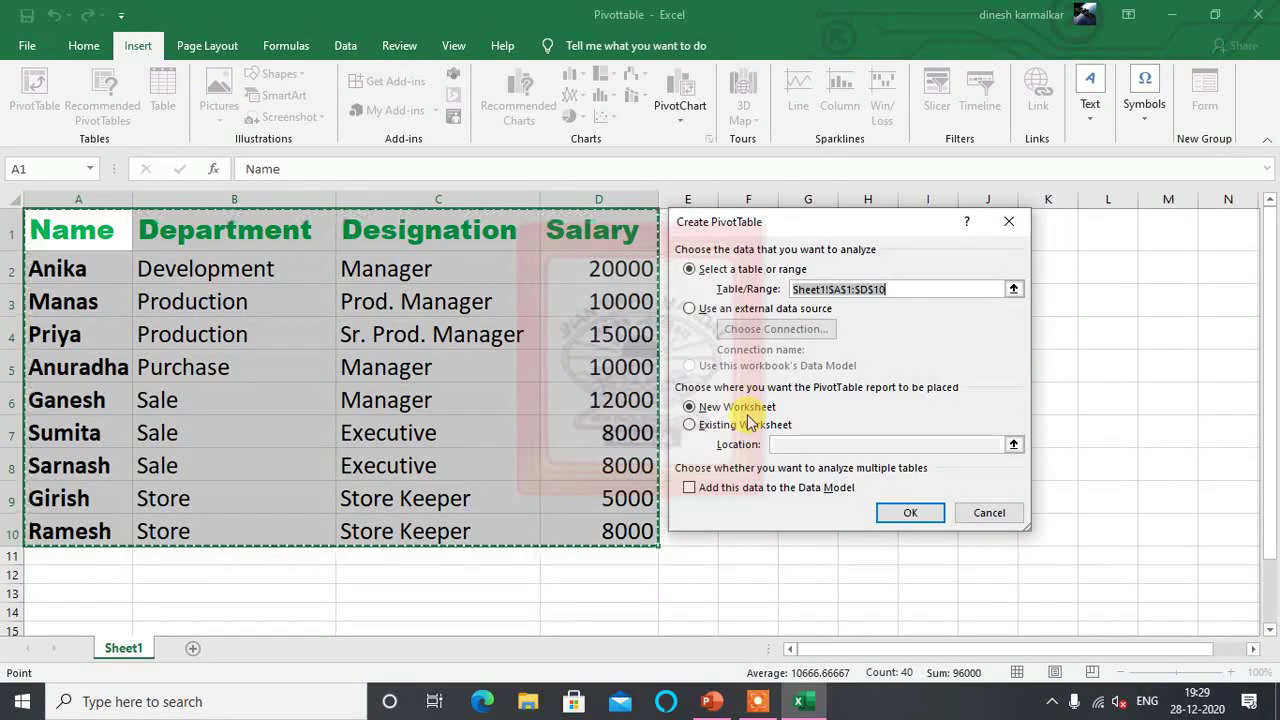
left_click(907, 513)
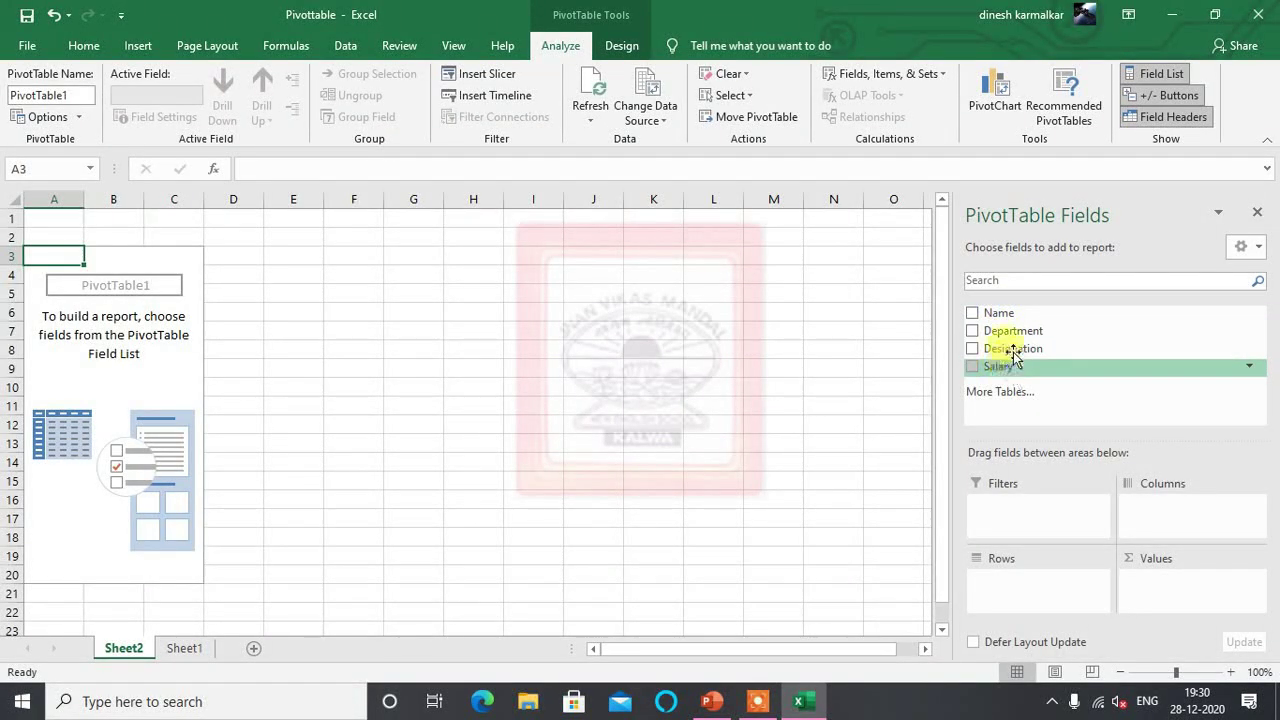
Step: Lay out the PivotTable with Name as rows, Designation as columns and Salary as summed values
left_click_drag(1005, 316, 1002, 588)
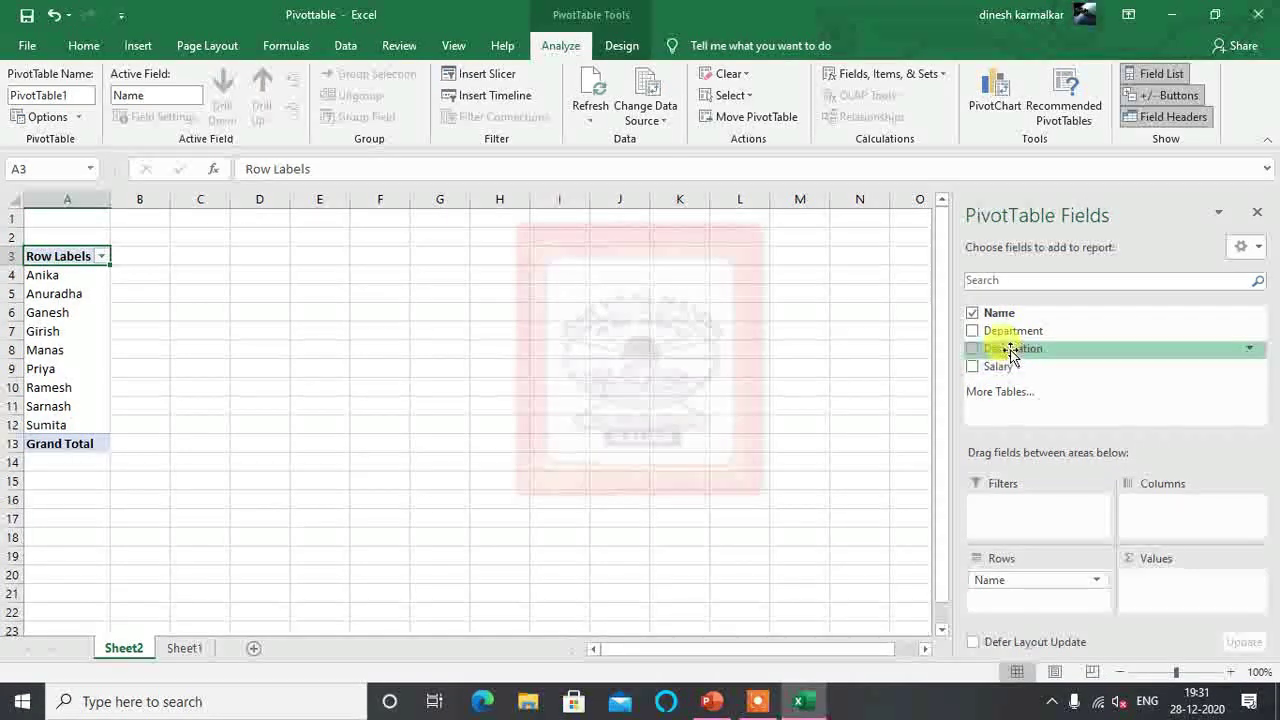
left_click_drag(1012, 350, 1147, 519)
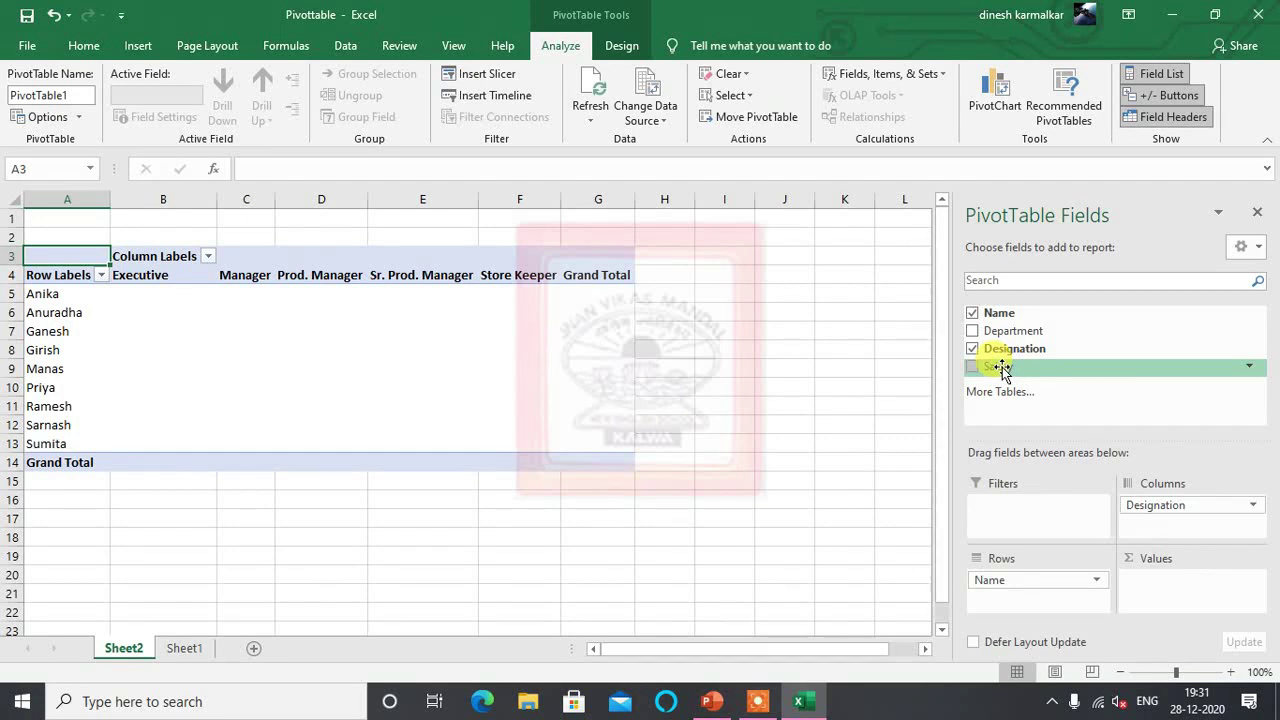
left_click_drag(1003, 370, 1138, 588)
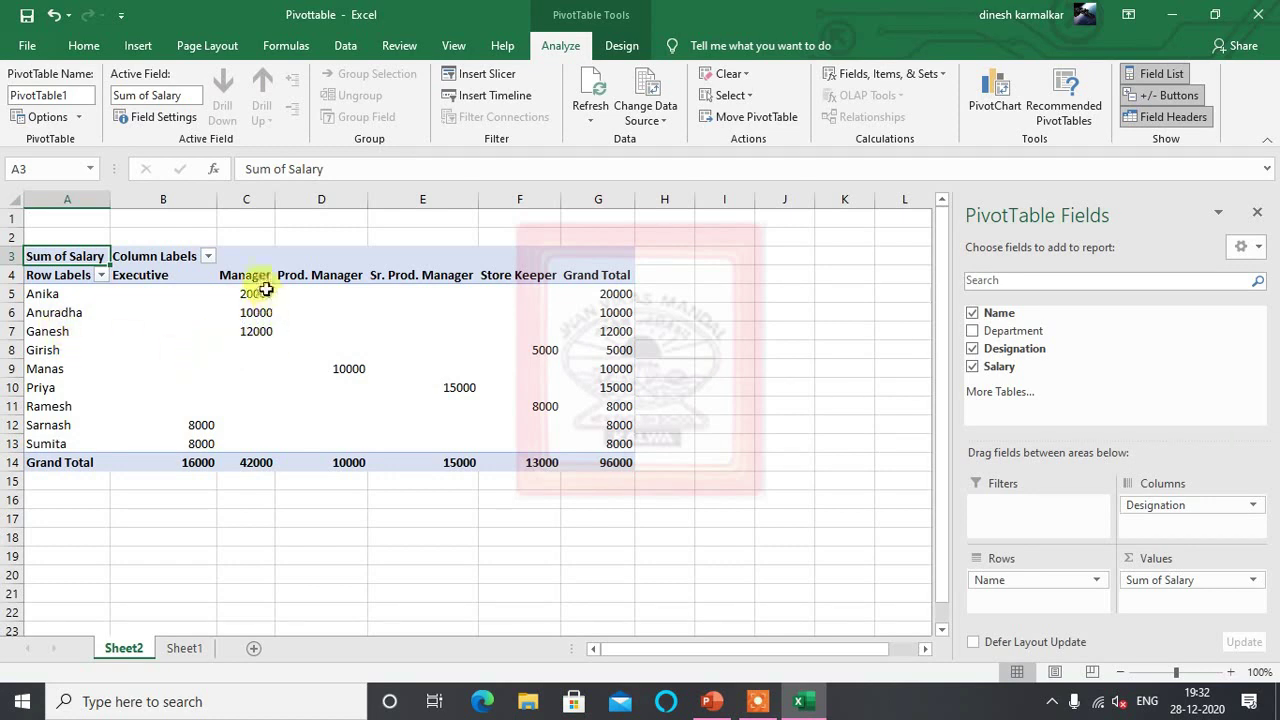
Step: Examine the individual salaries and grand totals under each designation column of the PivotTable
left_click(251, 462)
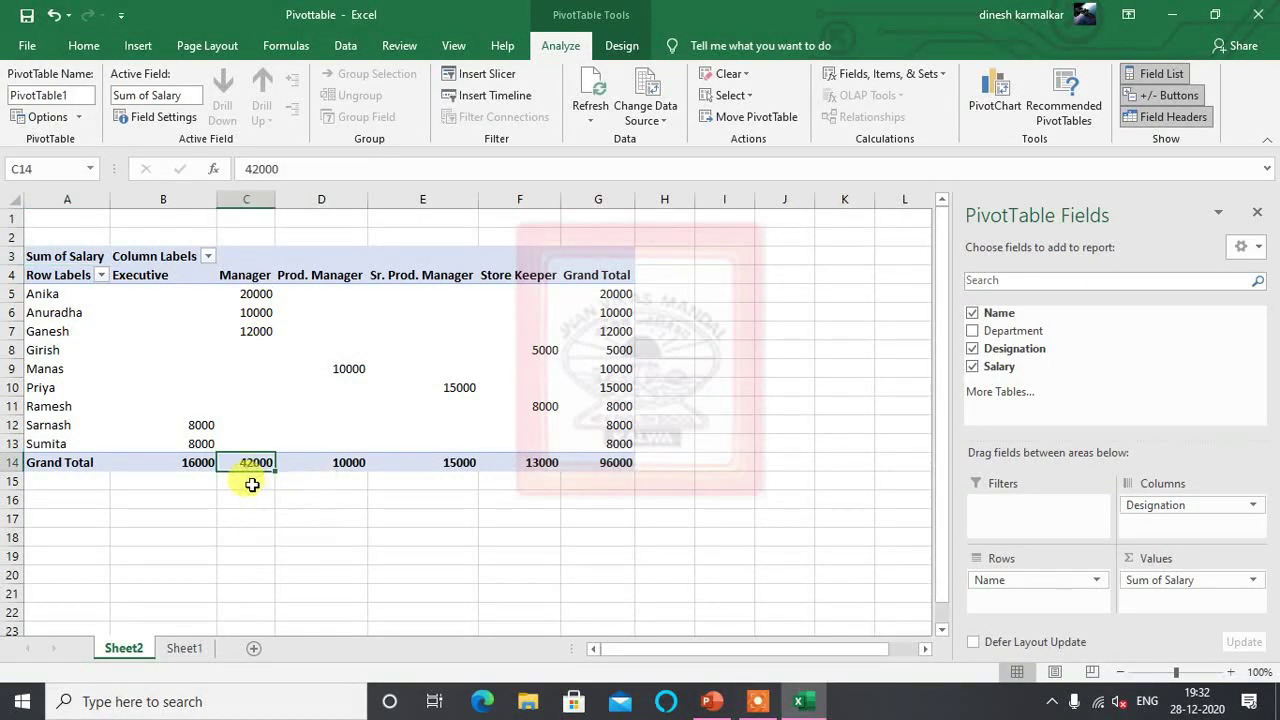
left_click(201, 425)
left_click(199, 443)
left_click(199, 462)
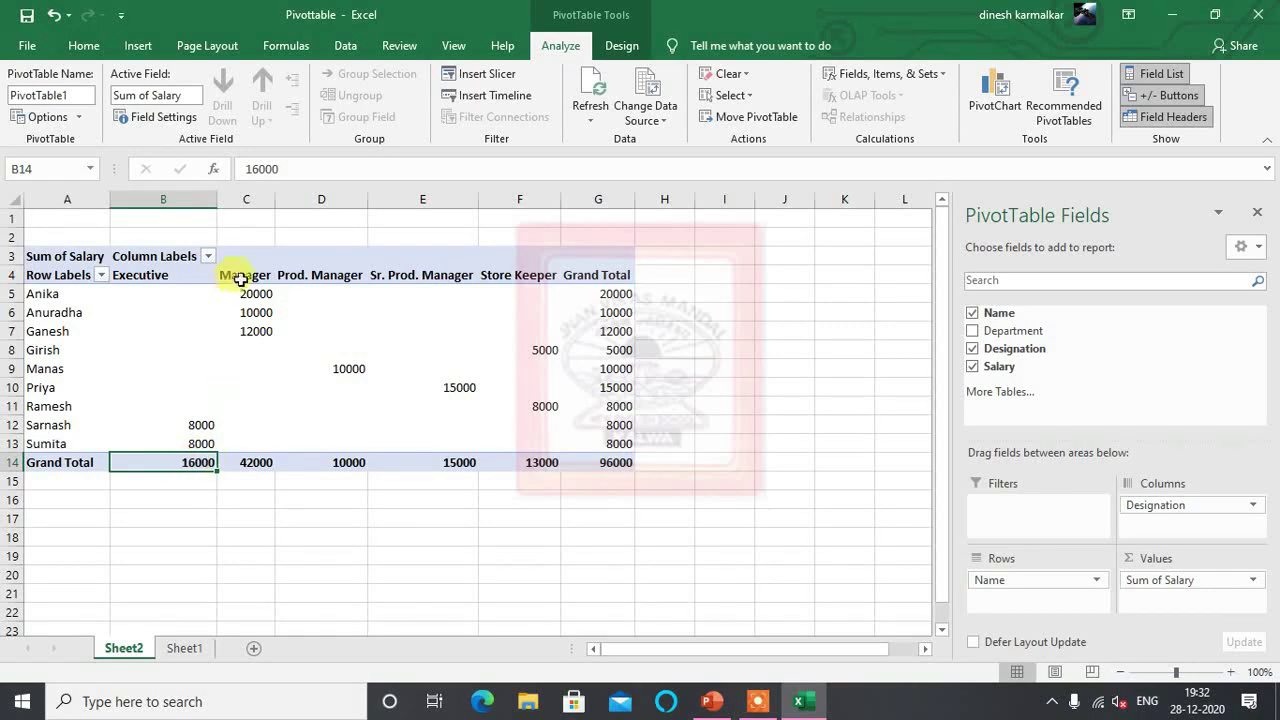
left_click(340, 370)
left_click(340, 480)
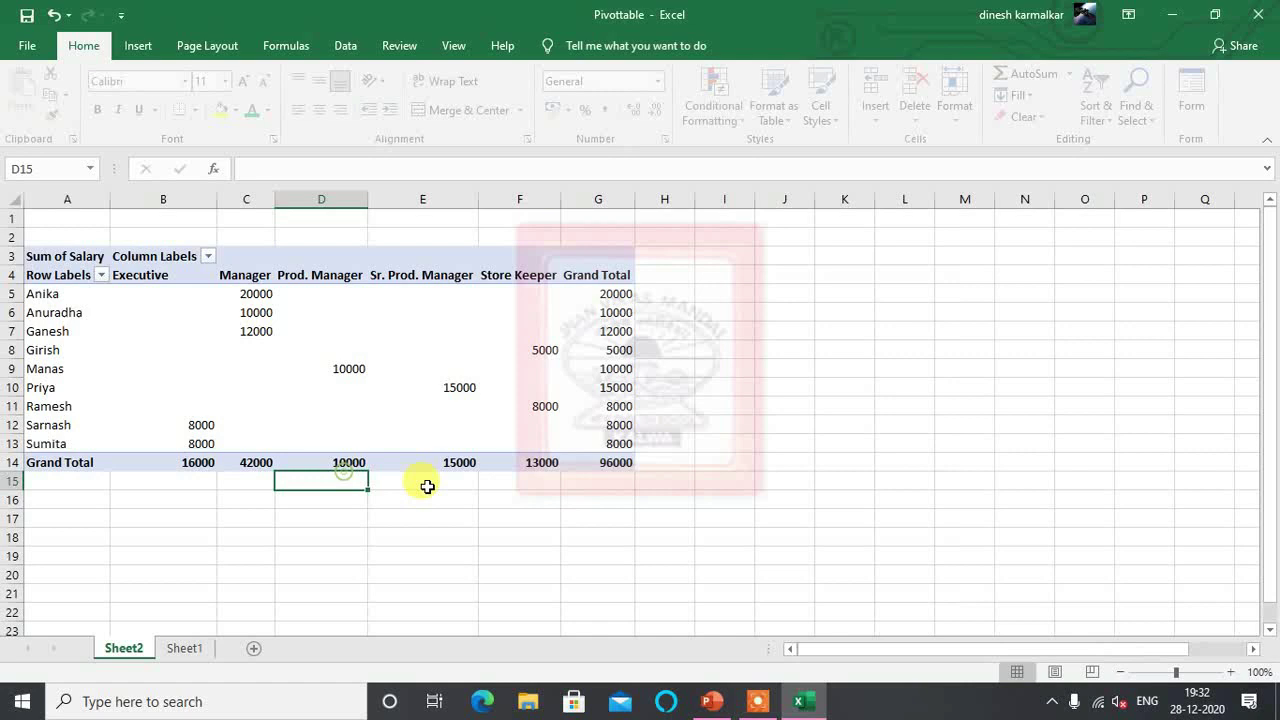
left_click(459, 390)
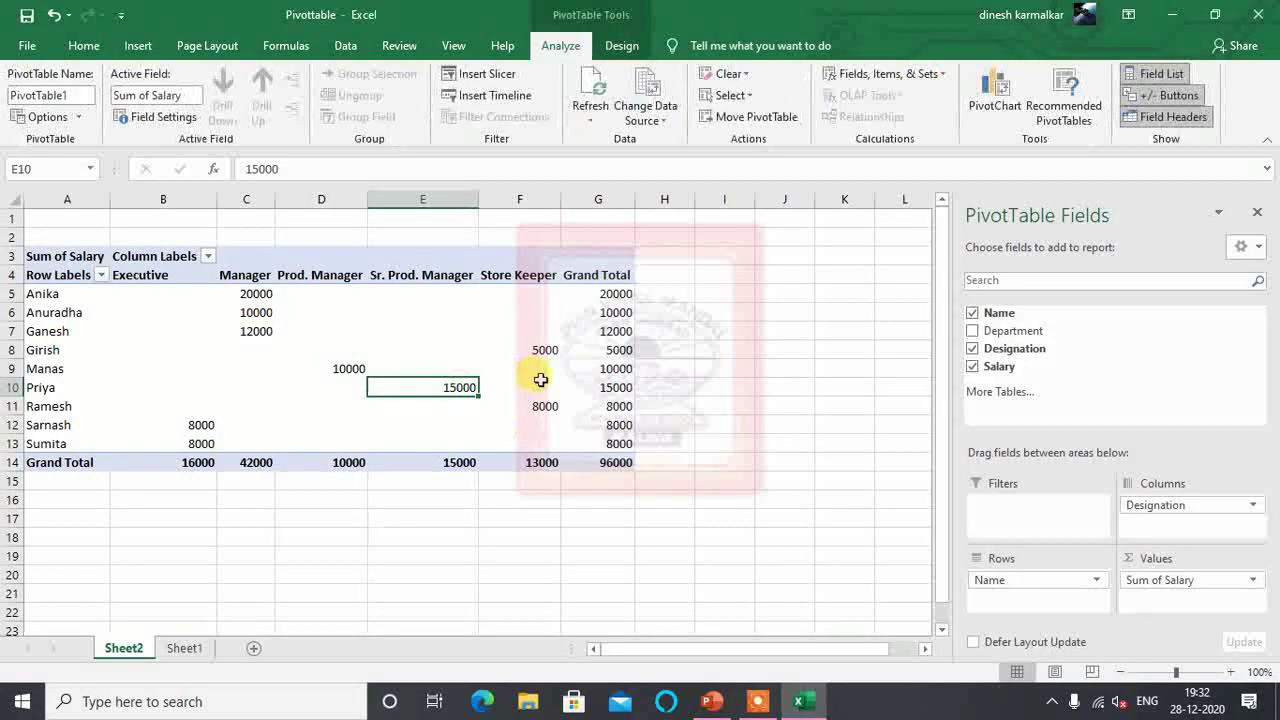
left_click(534, 347)
left_click(527, 405)
left_click(528, 462)
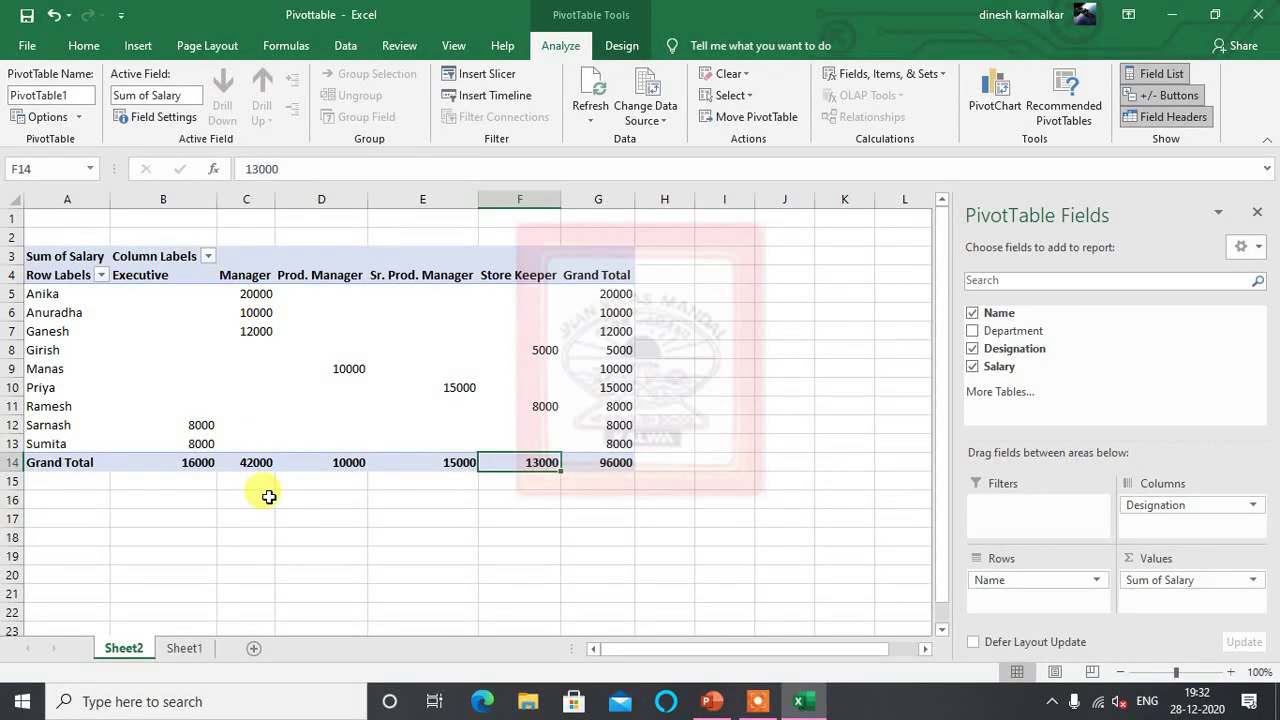
Step: Compare the Manager entries in the Sheet1 source table with the PivotTable on Sheet2
left_click(195, 652)
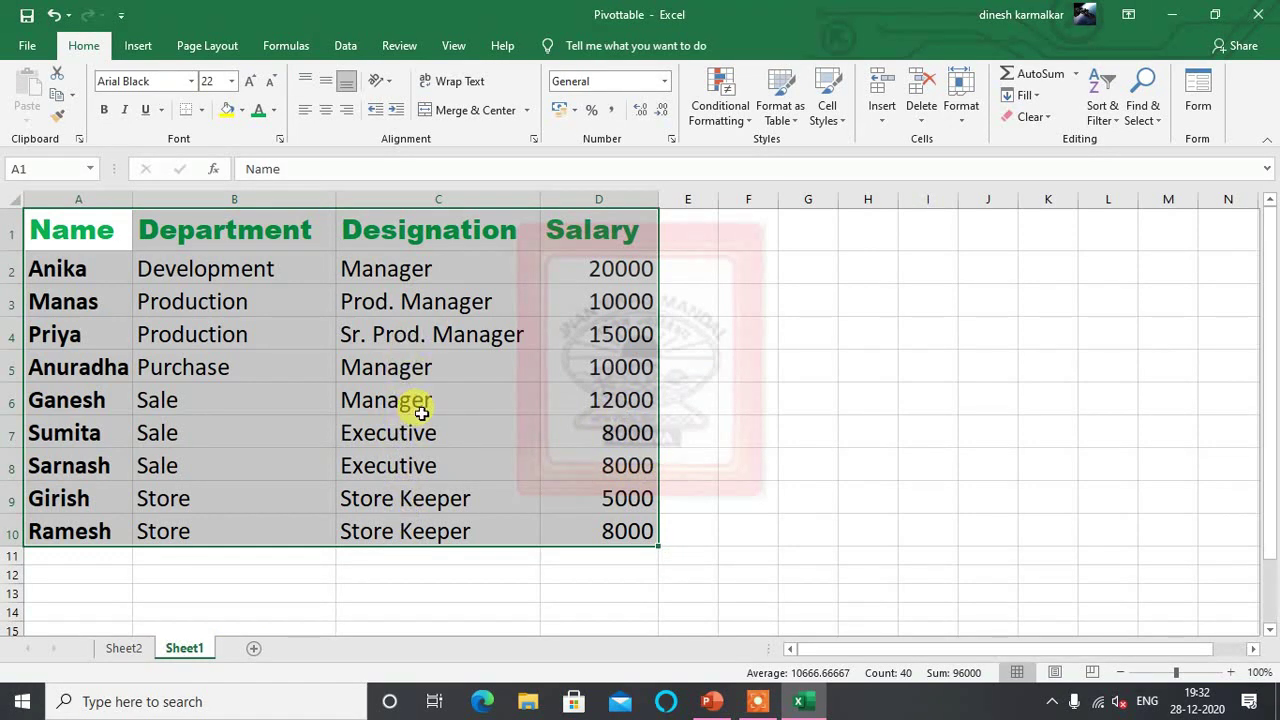
left_click(408, 265)
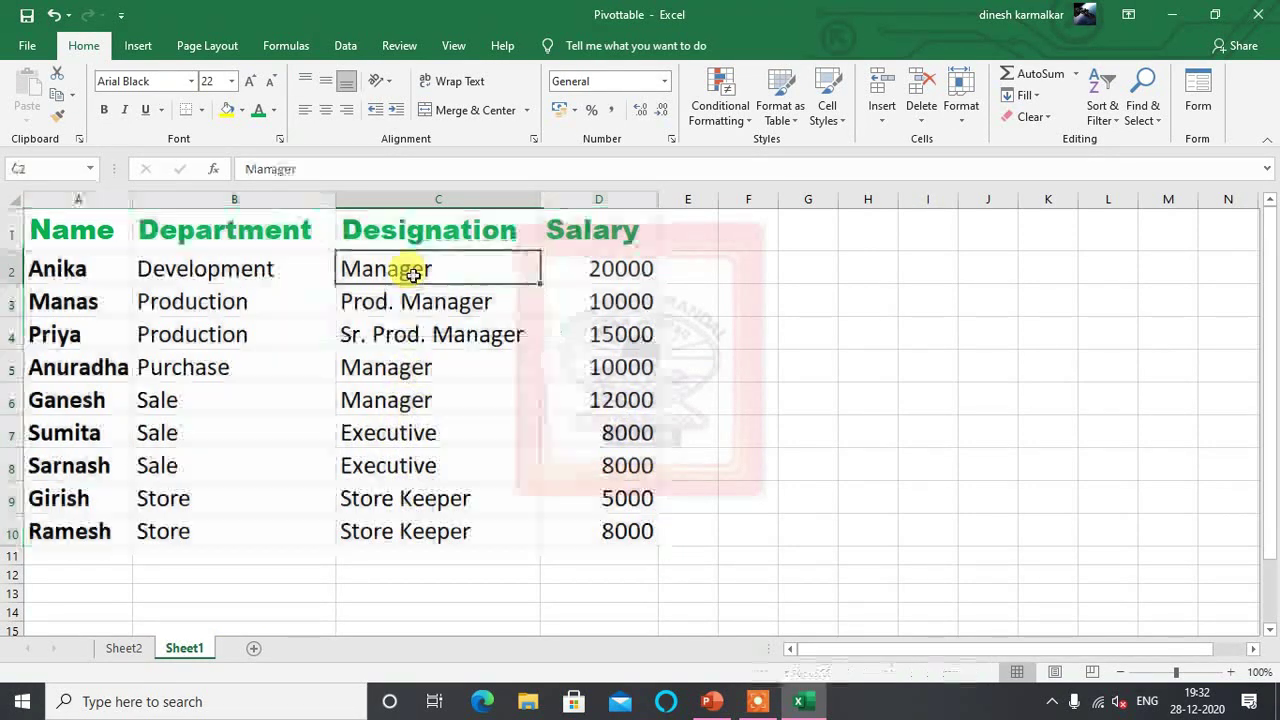
left_click(395, 378)
left_click(386, 404)
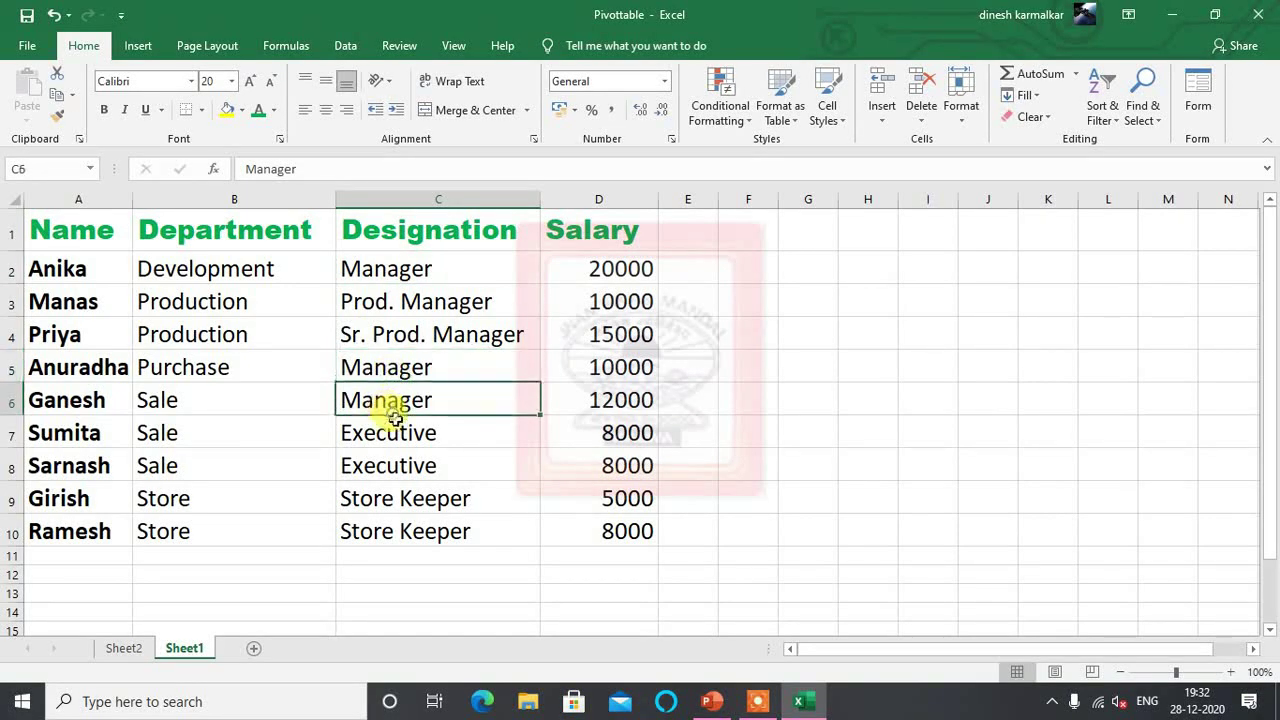
left_click(123, 648)
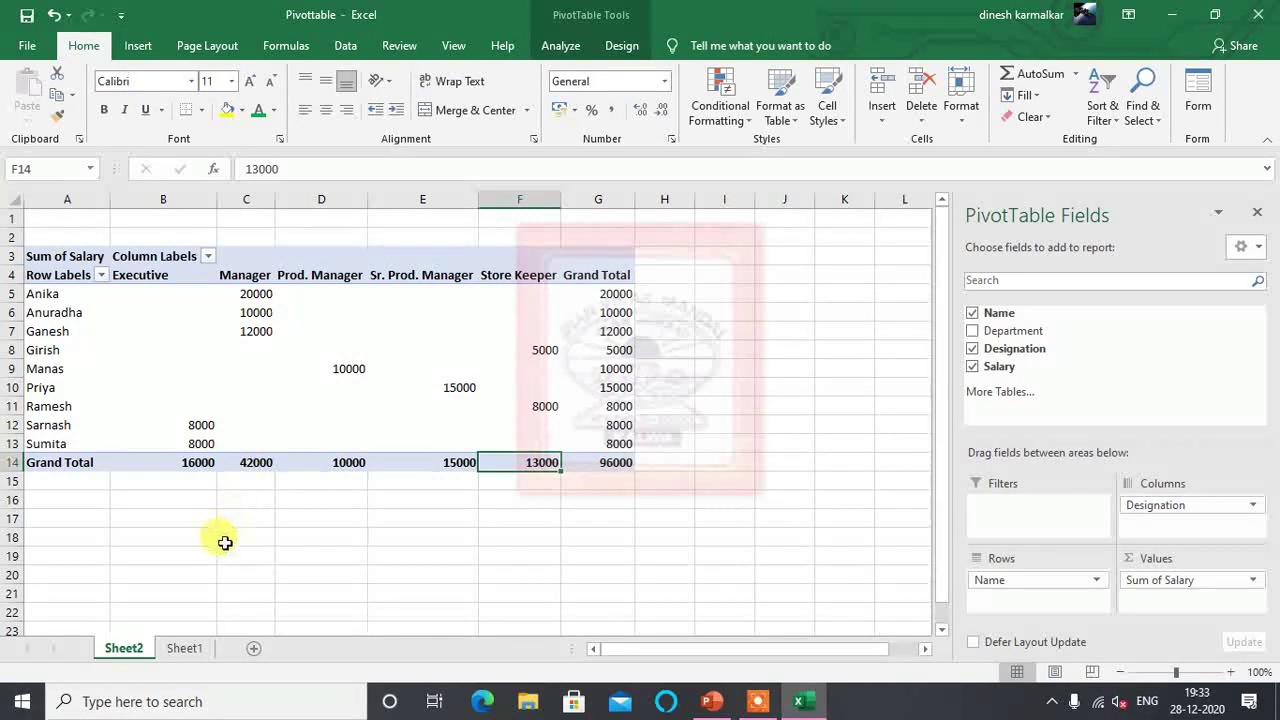
left_click(185, 649)
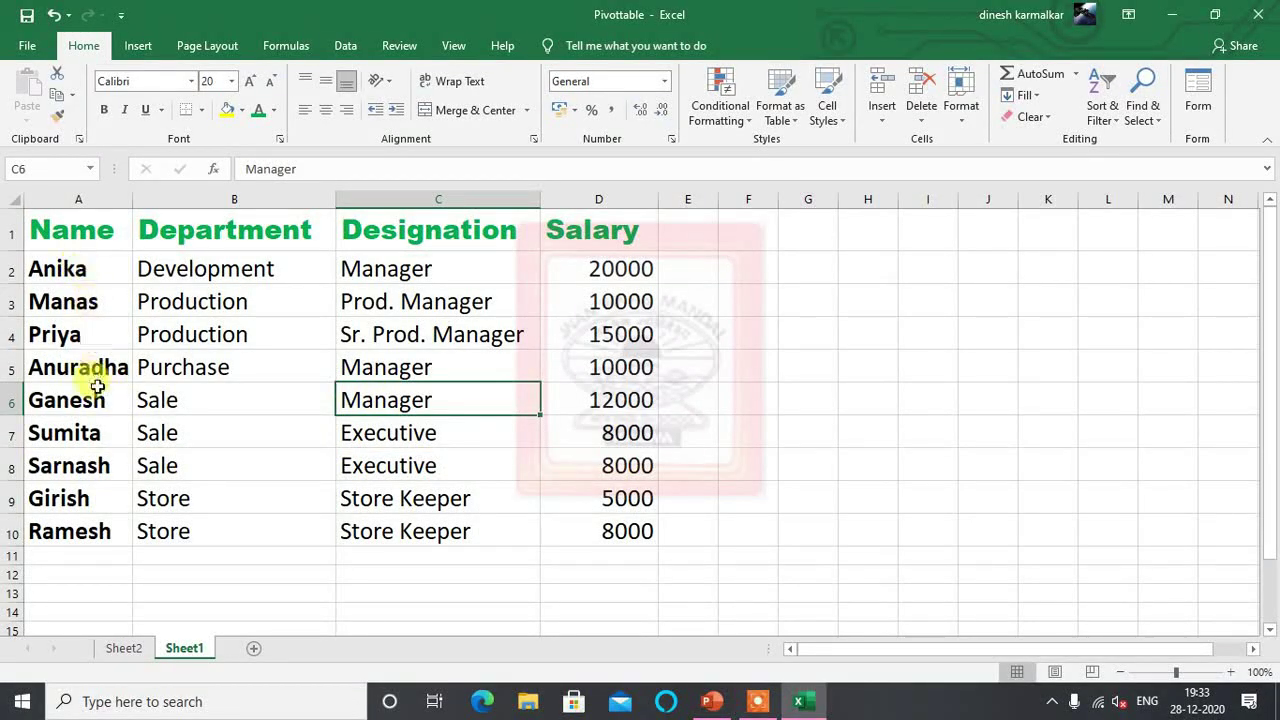
left_click(124, 649)
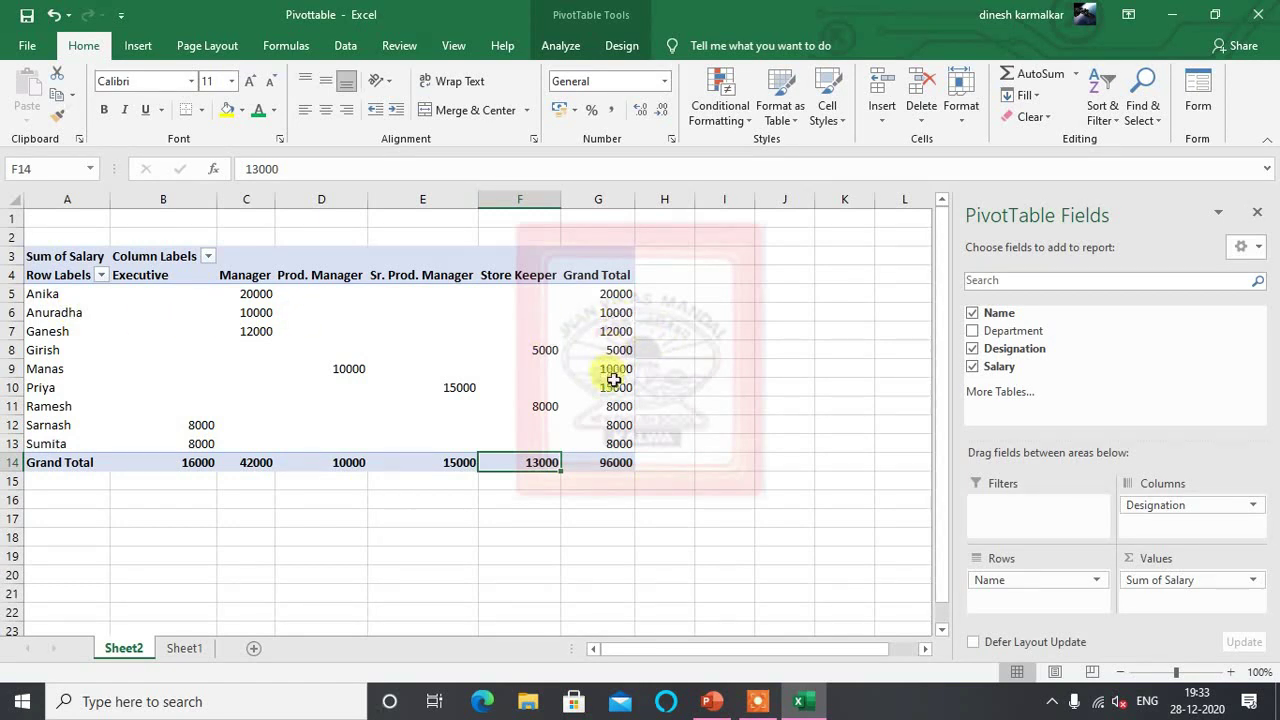
Step: Check the overall salary total in G14 against the designation totals in B14:F14
mouse_move(612, 465)
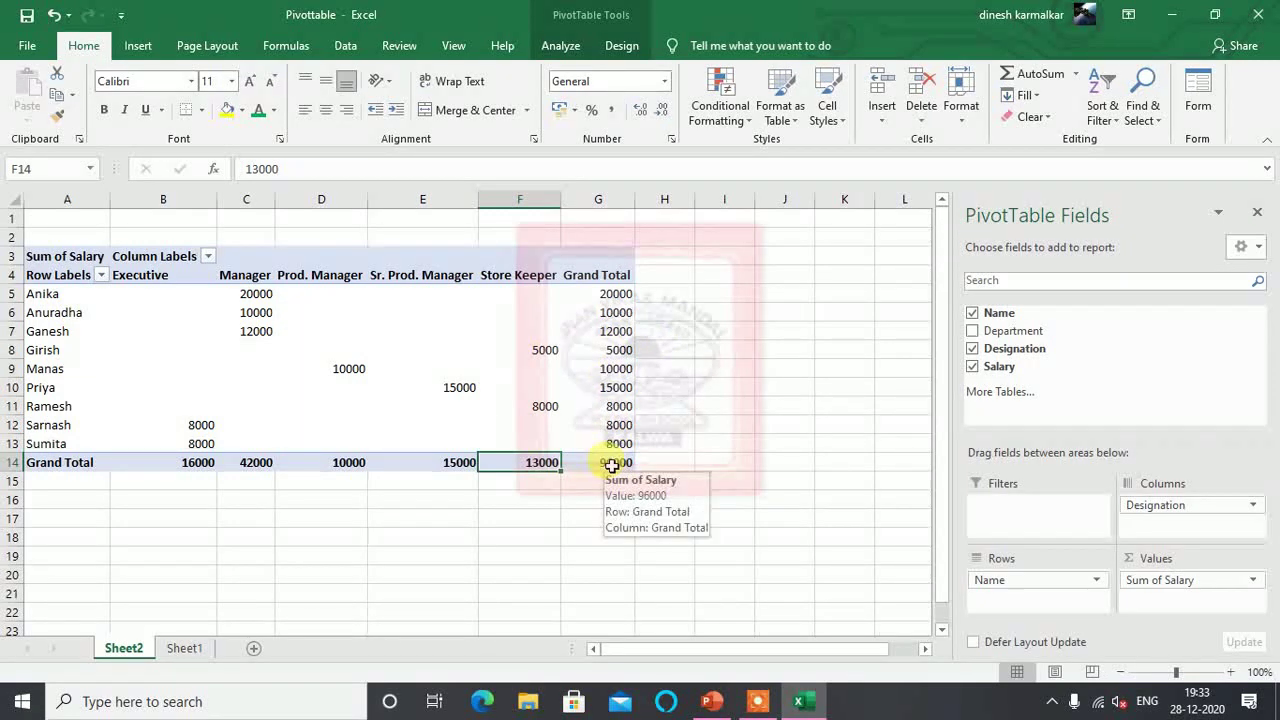
left_click(612, 463)
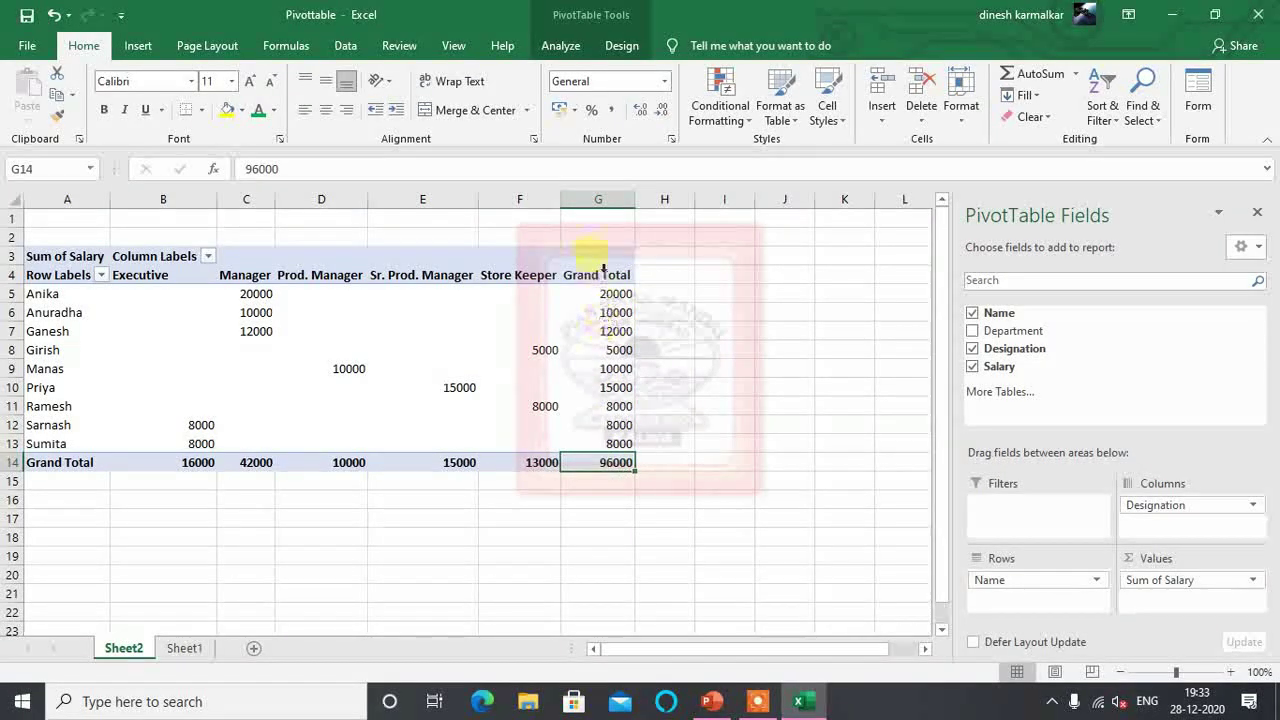
mouse_move(602, 292)
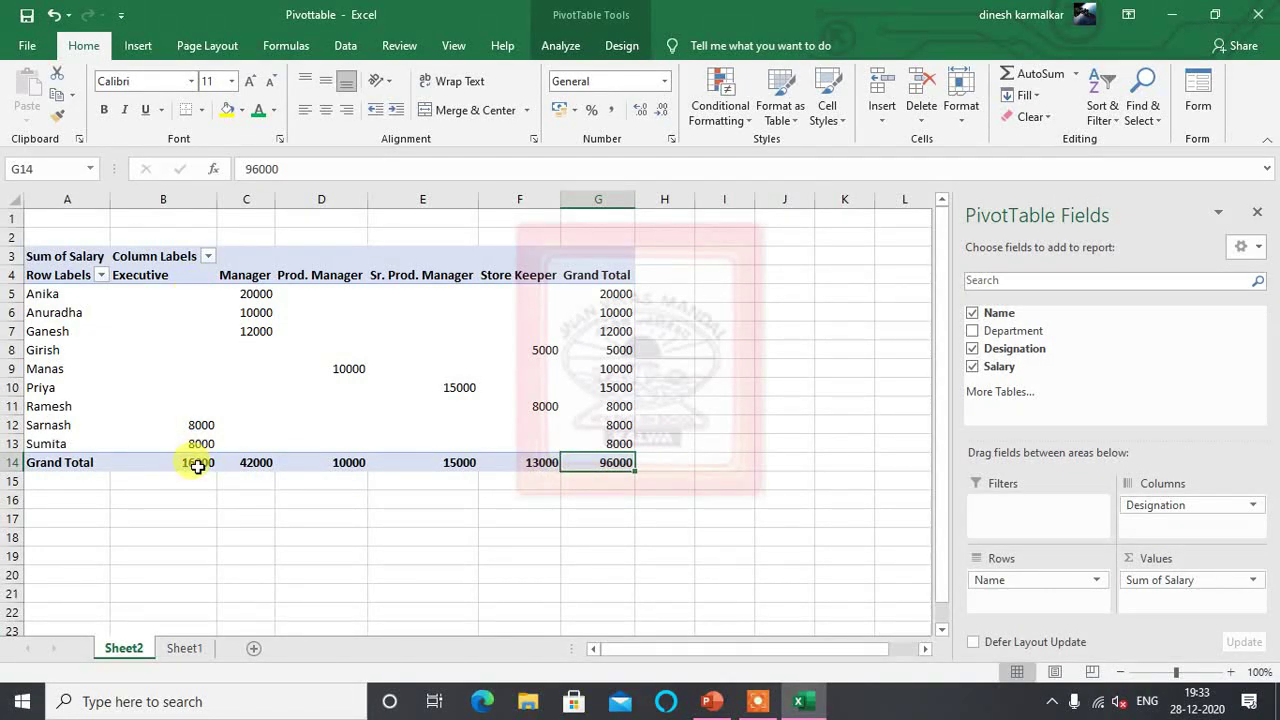
mouse_move(198, 465)
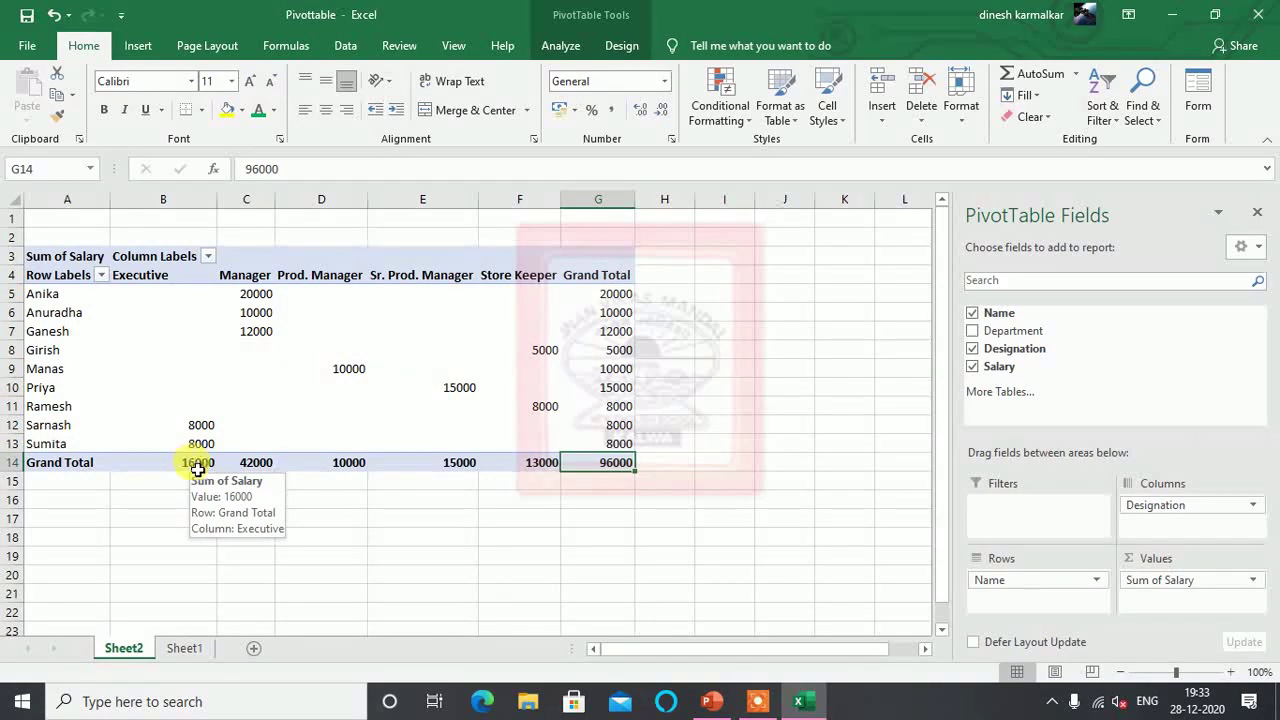
left_click(198, 463)
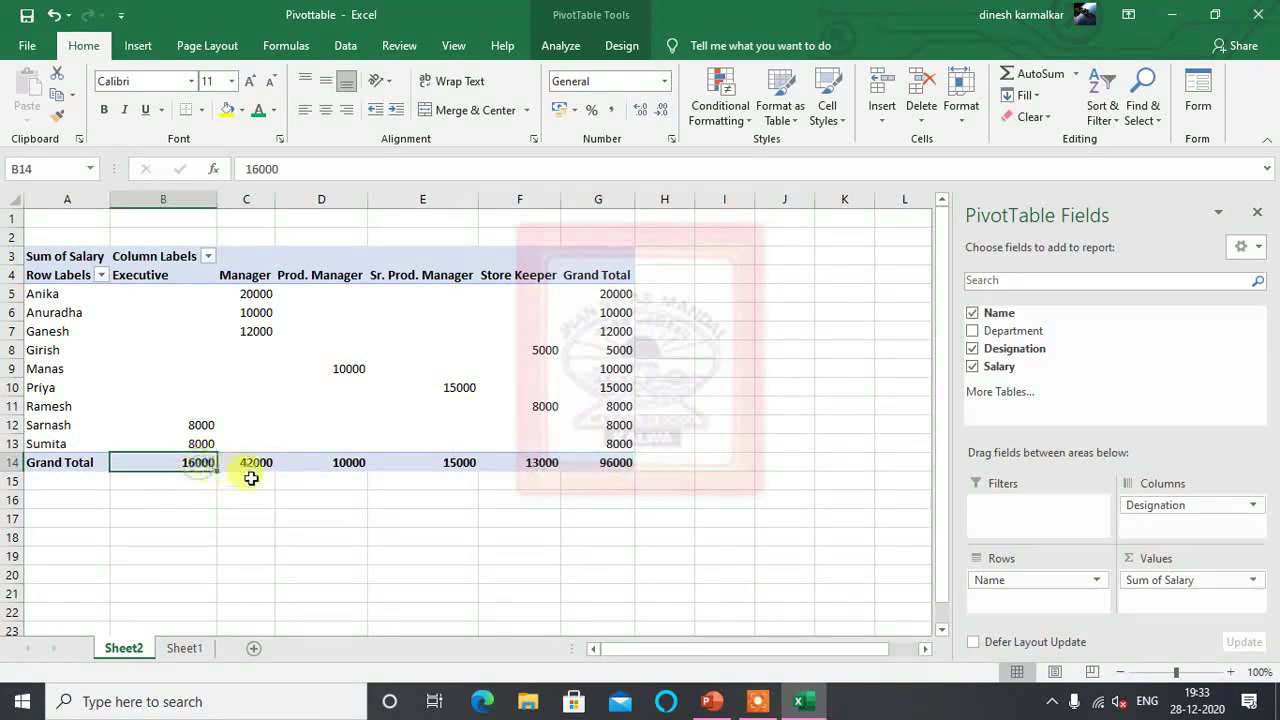
left_click(262, 464)
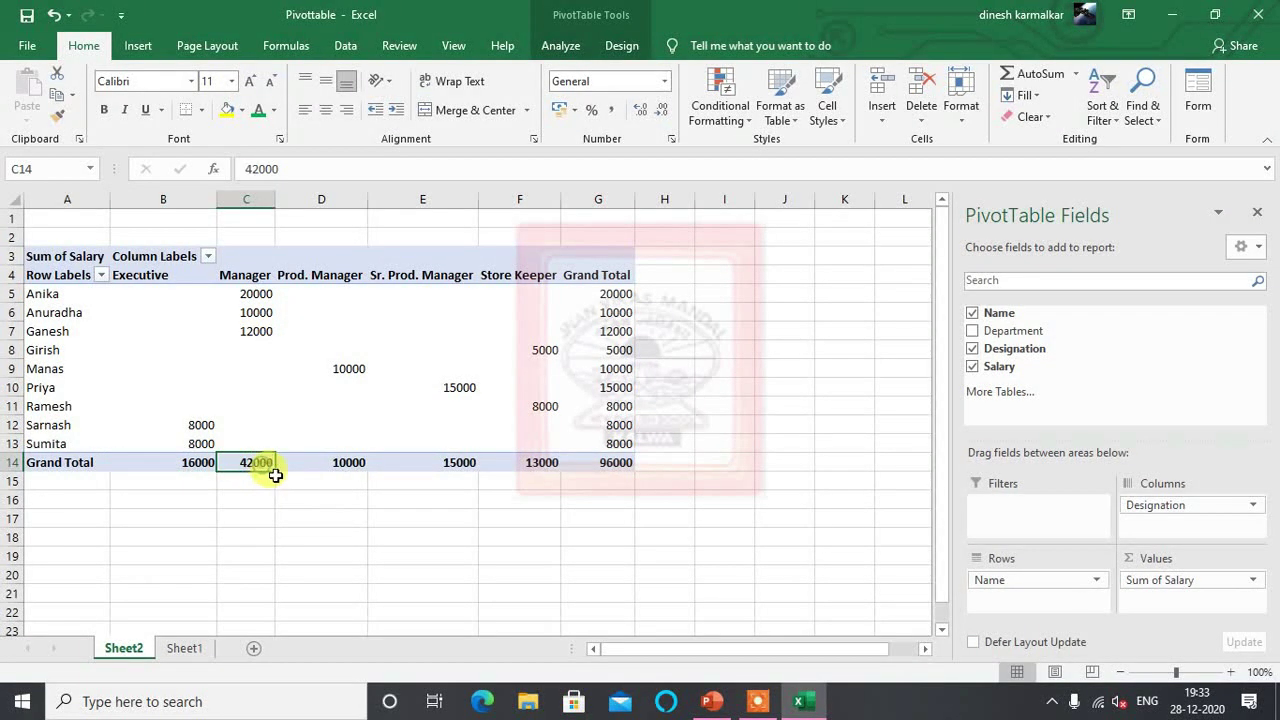
left_click(343, 464)
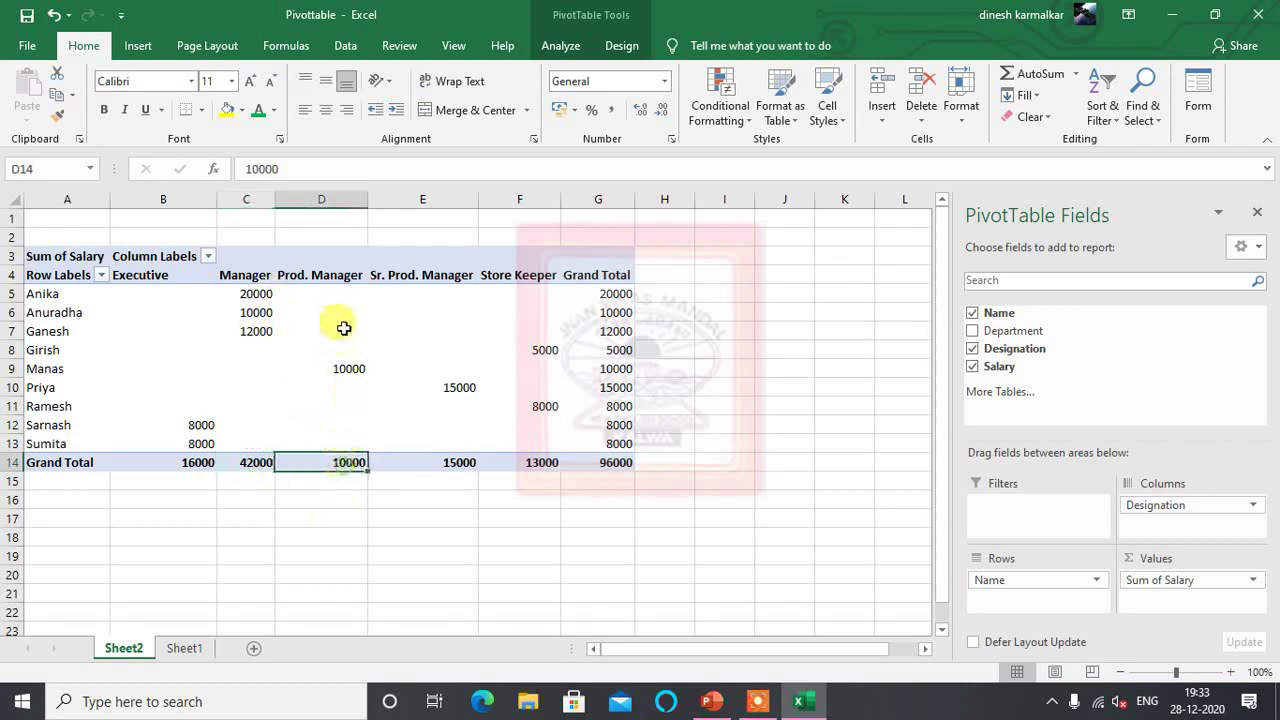
left_click(436, 467)
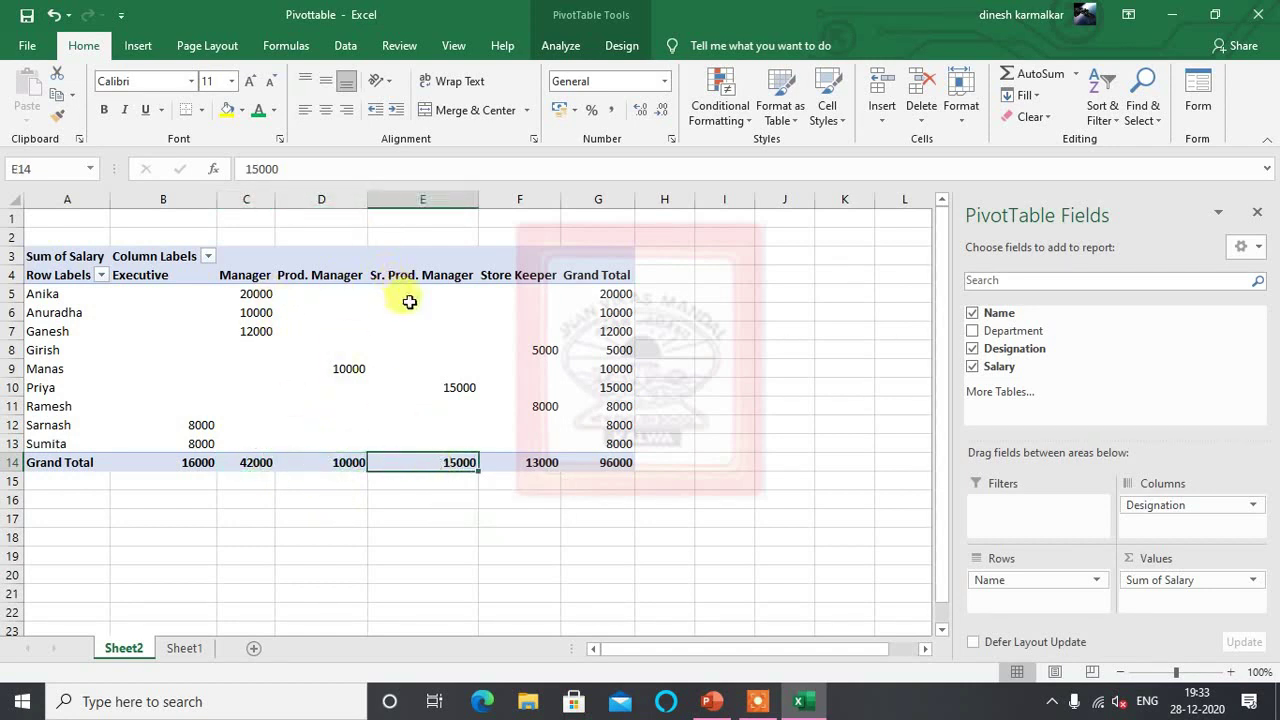
left_click(541, 468)
left_click_drag(188, 466, 512, 468)
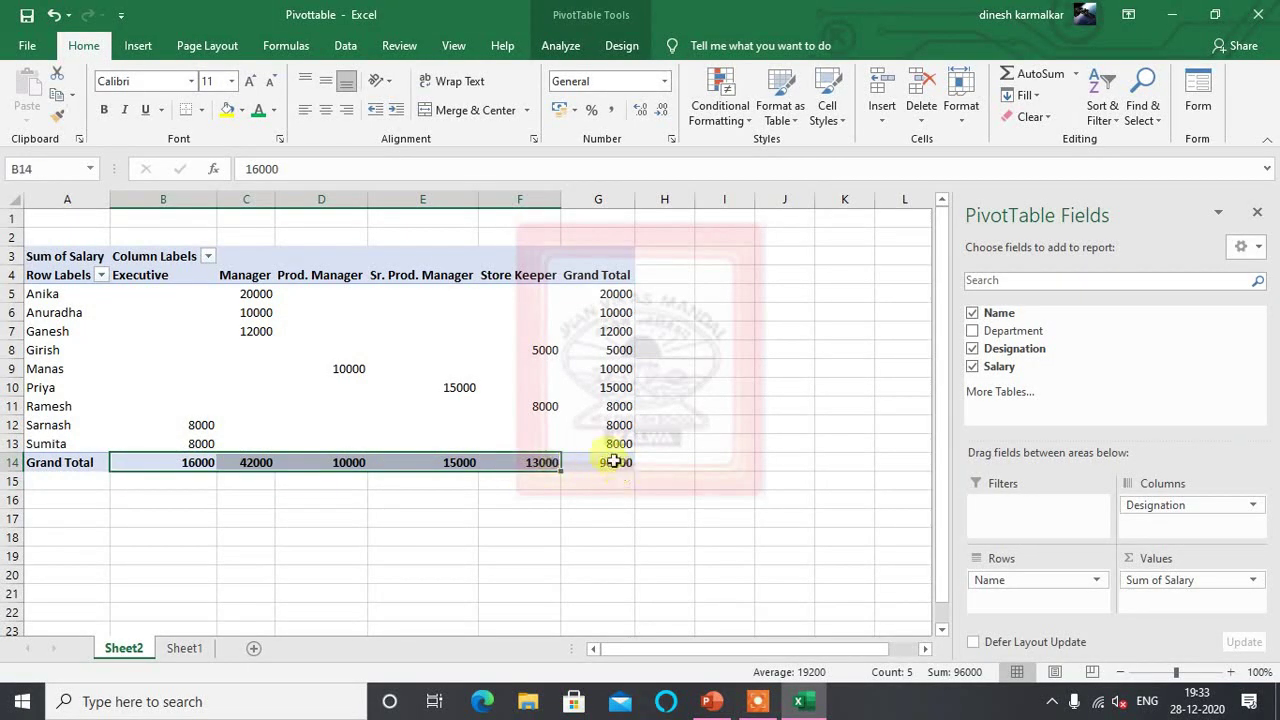
left_click(612, 460)
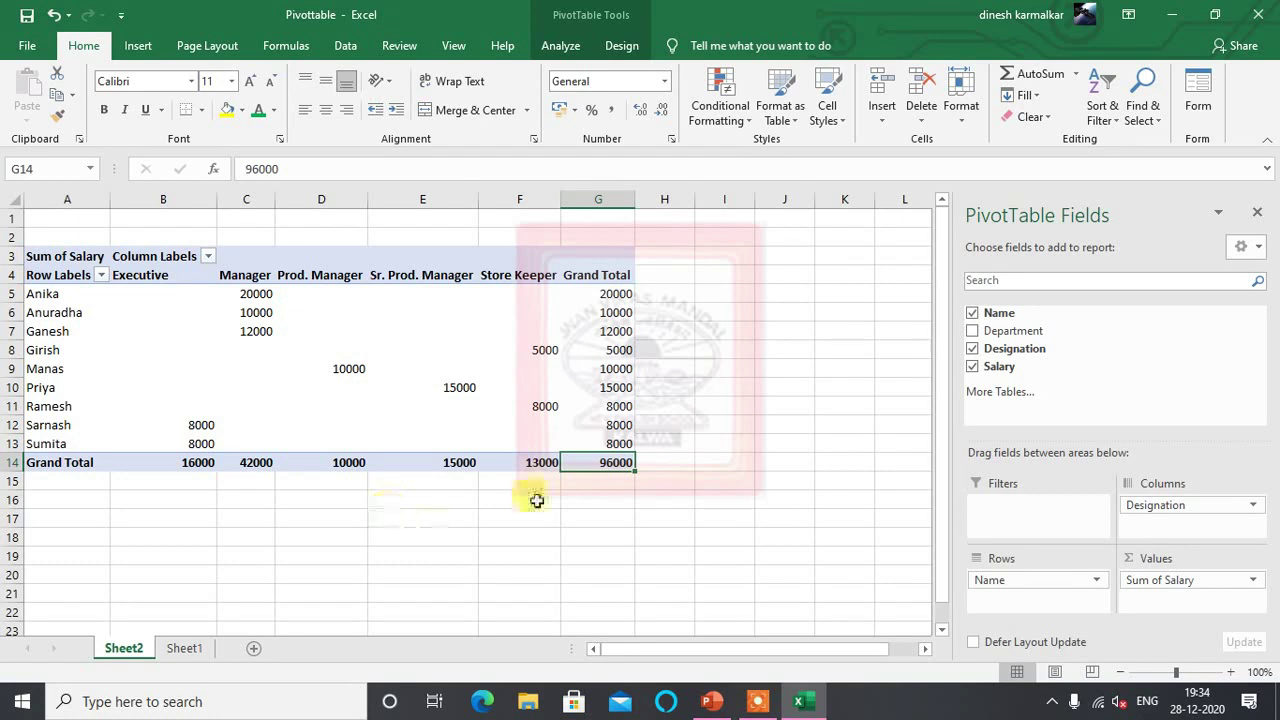
Step: Save the workbook with the finished PivotTable
left_click(27, 15)
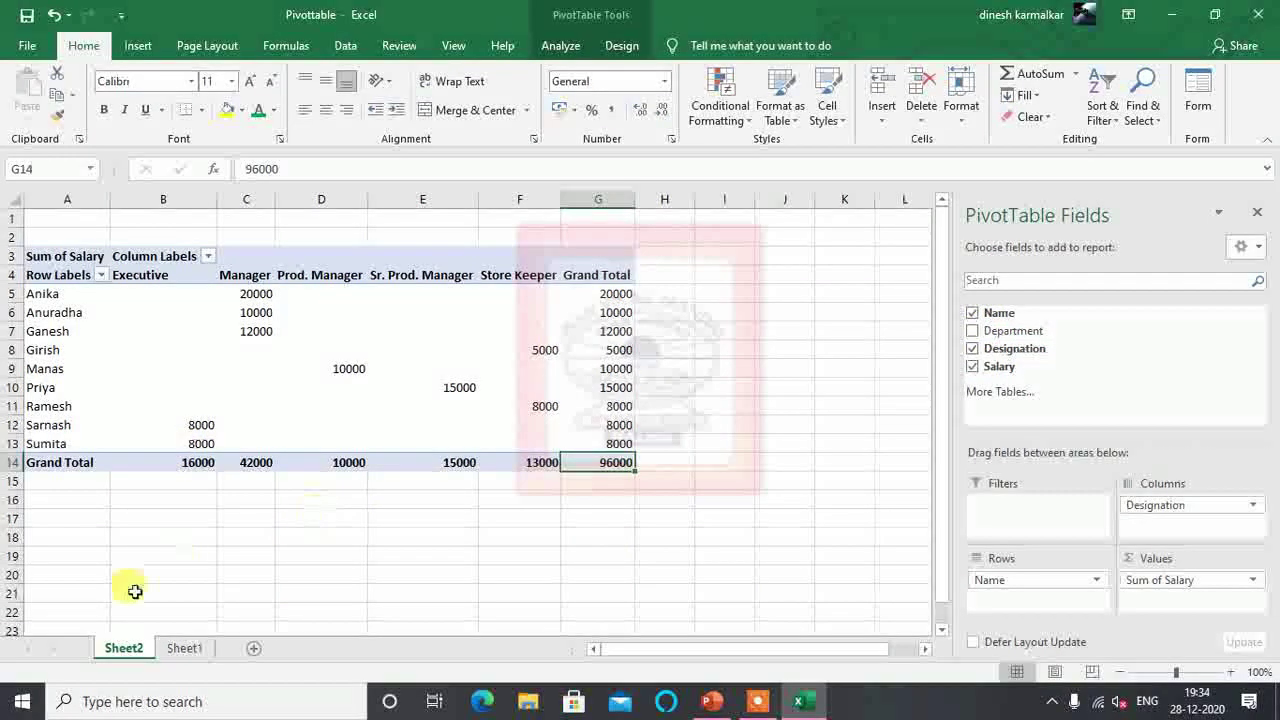
Step: Create a second PivotTable from A1:D10 of Sheet1, placed on a new worksheet
left_click(183, 648)
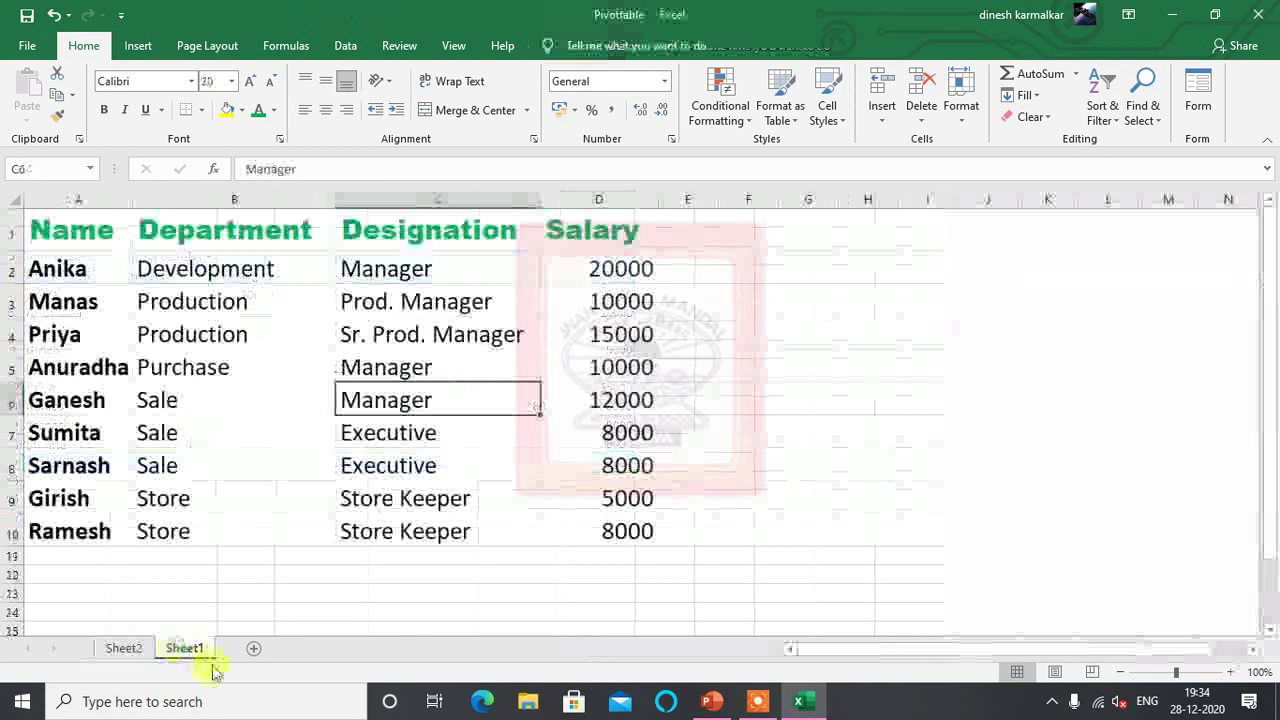
left_click_drag(62, 224, 558, 523)
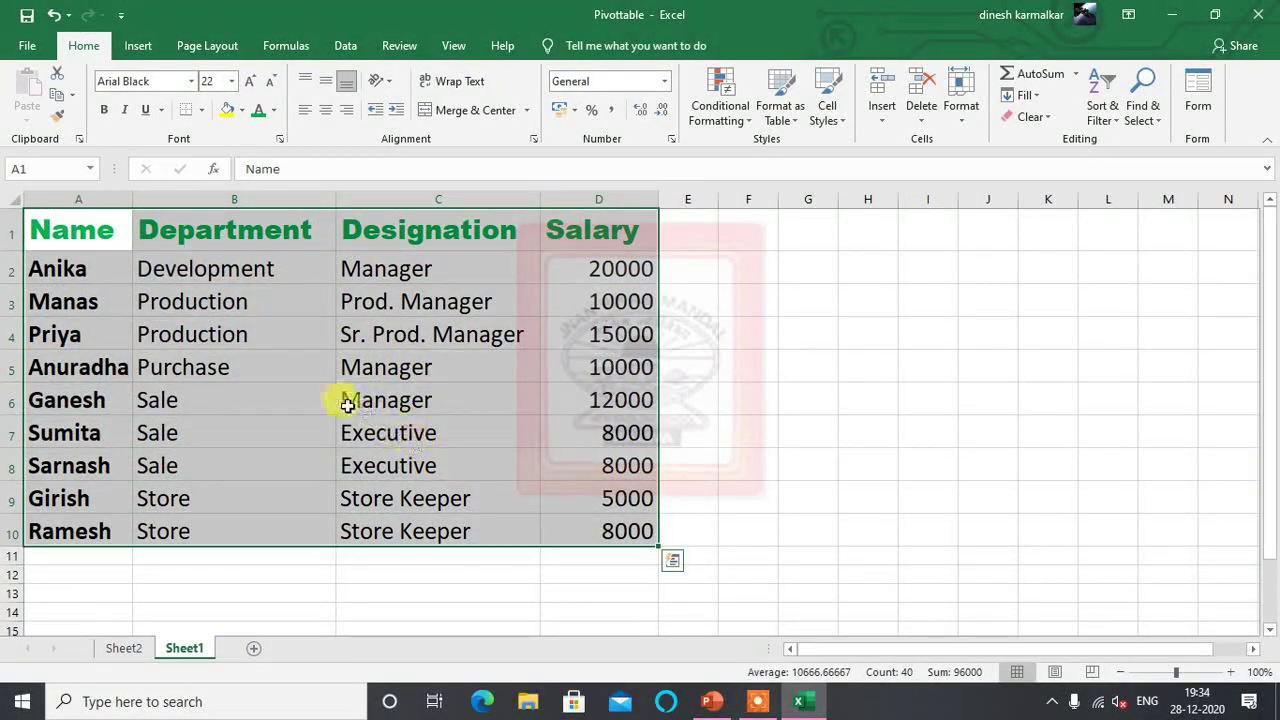
left_click(138, 50)
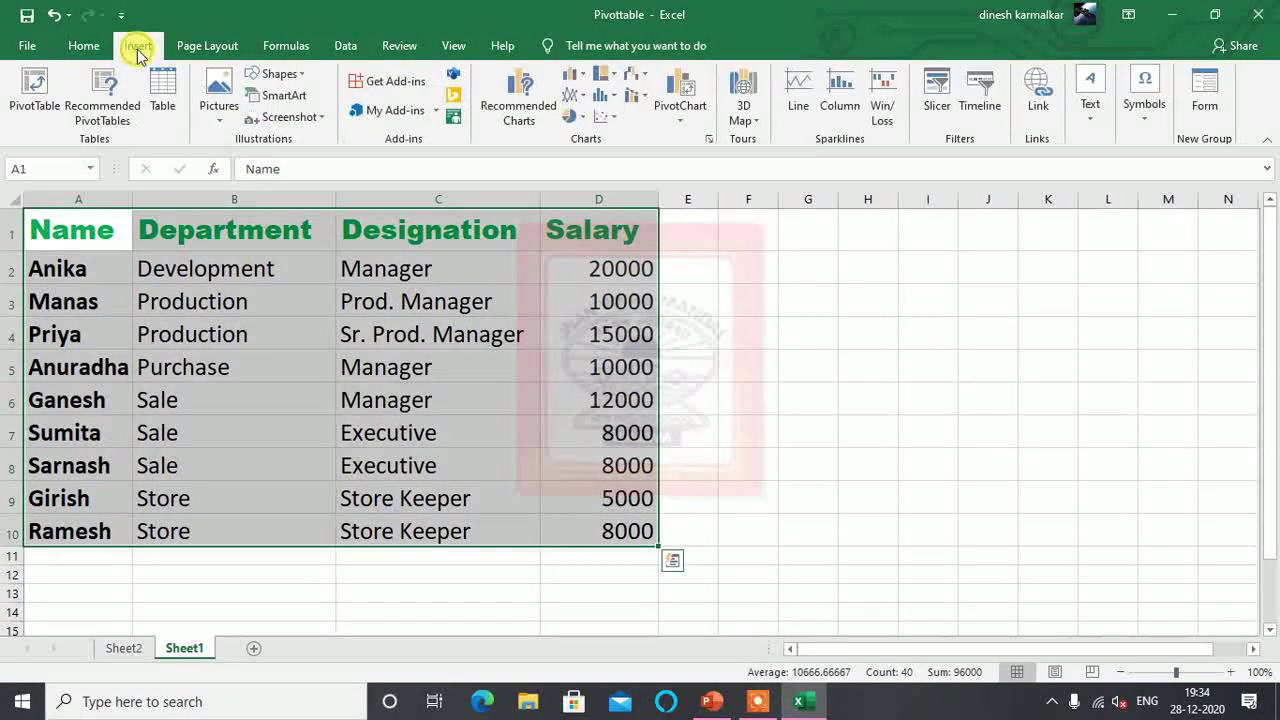
left_click(27, 90)
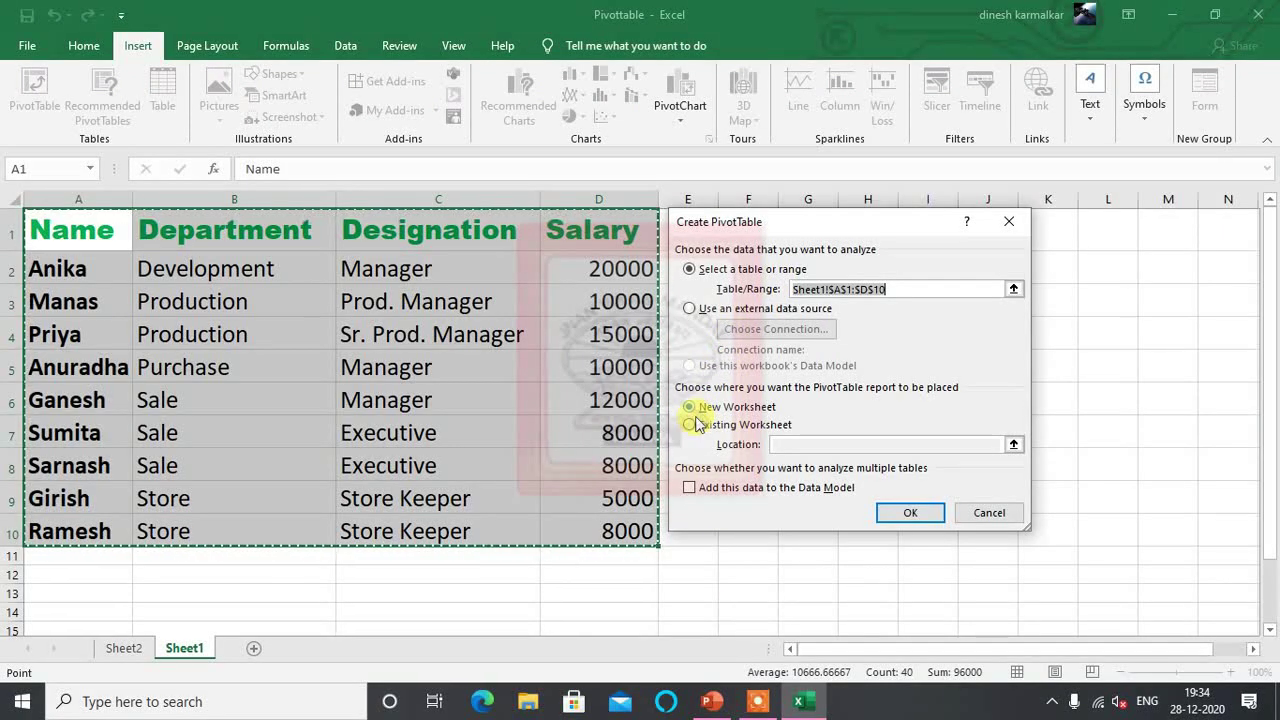
left_click(895, 516)
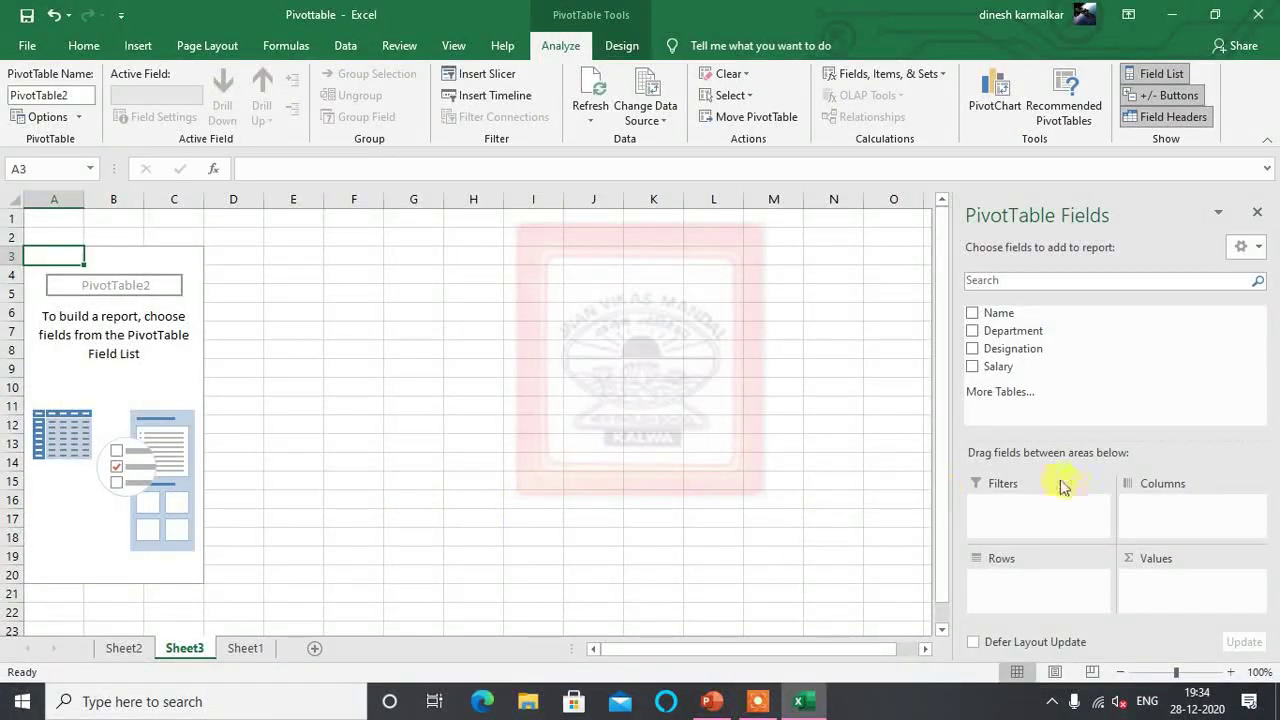
Step: Lay out the new PivotTable with Name as rows, Department as columns and Sum of Salary as values
left_click_drag(975, 318, 1010, 568)
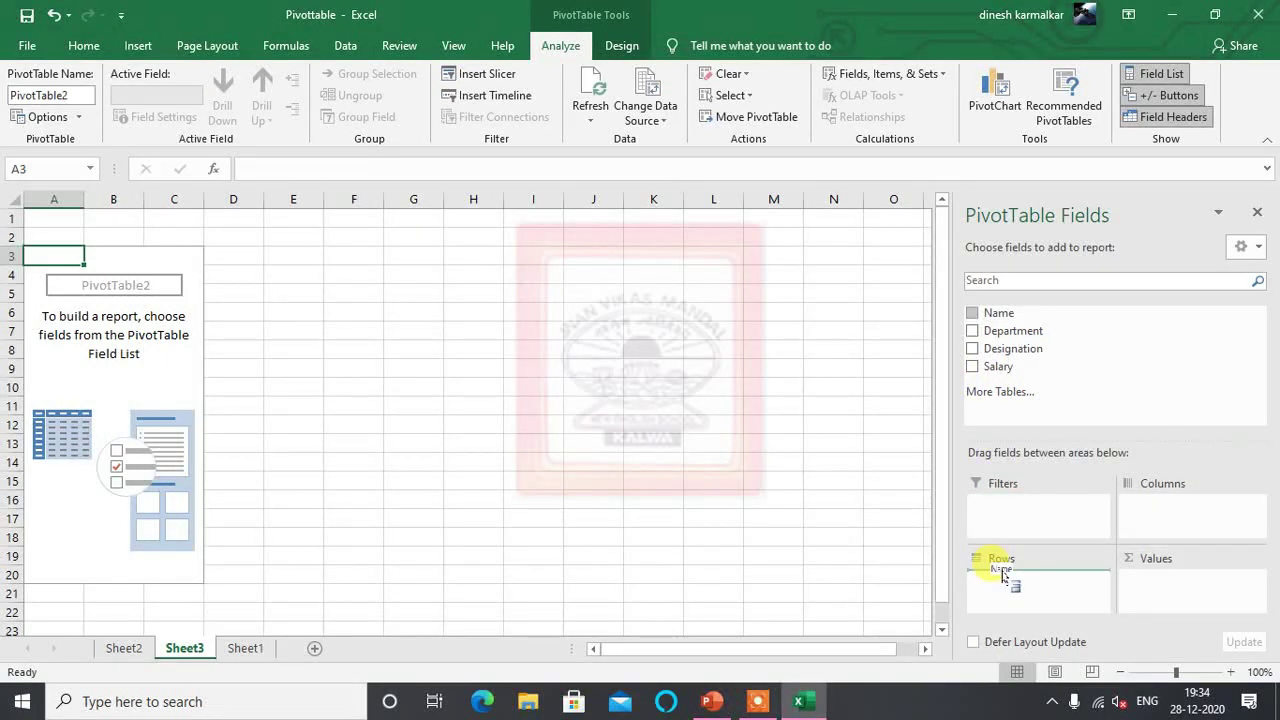
left_click_drag(1003, 576, 1006, 580)
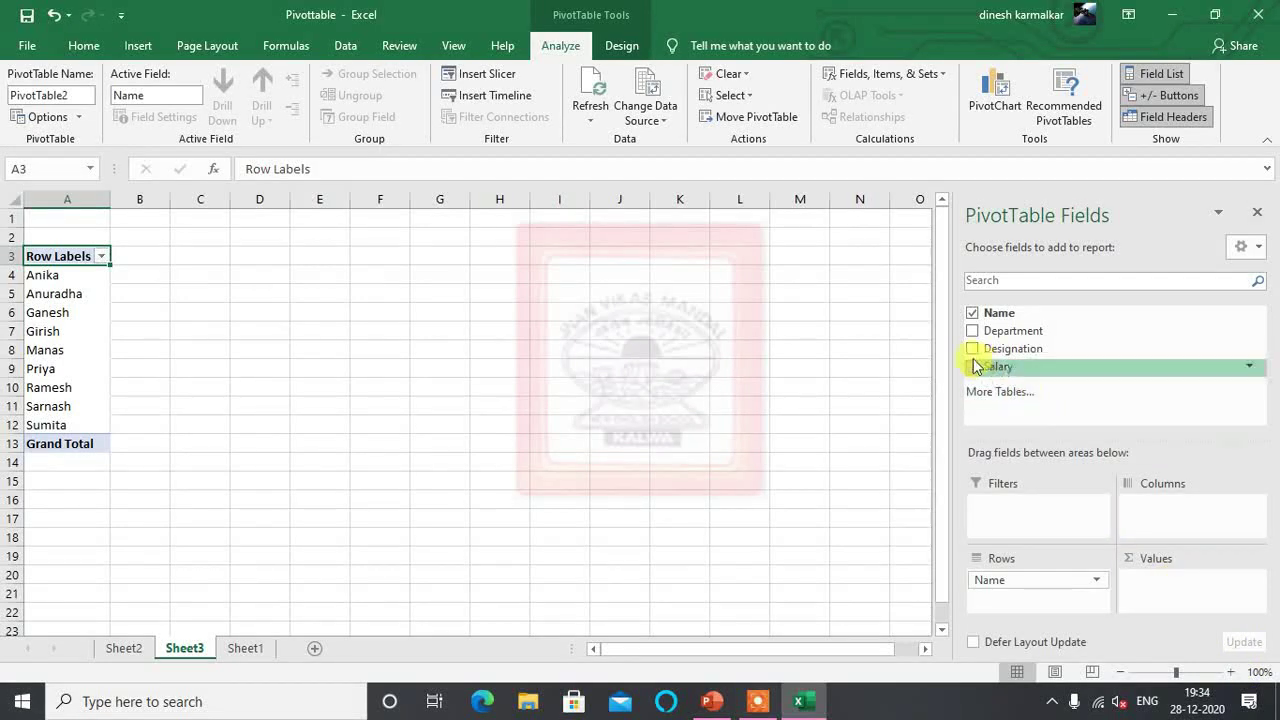
left_click_drag(972, 332, 1152, 506)
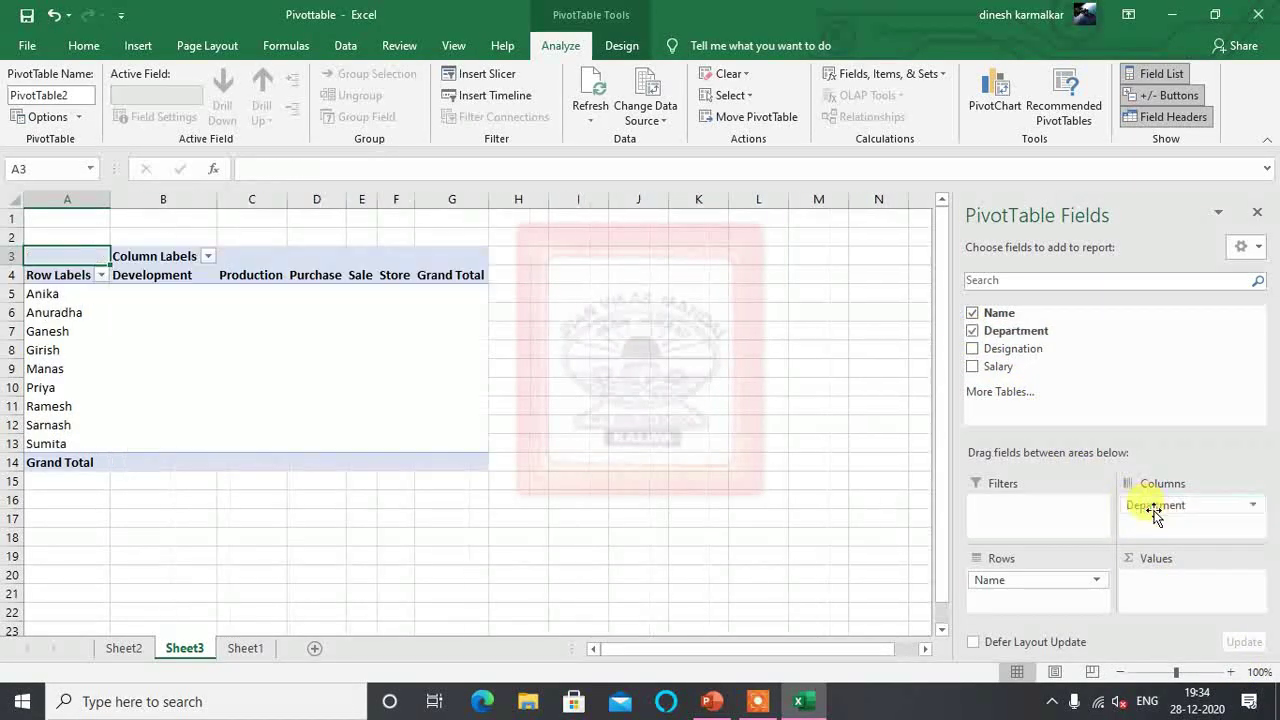
left_click_drag(977, 366, 1152, 605)
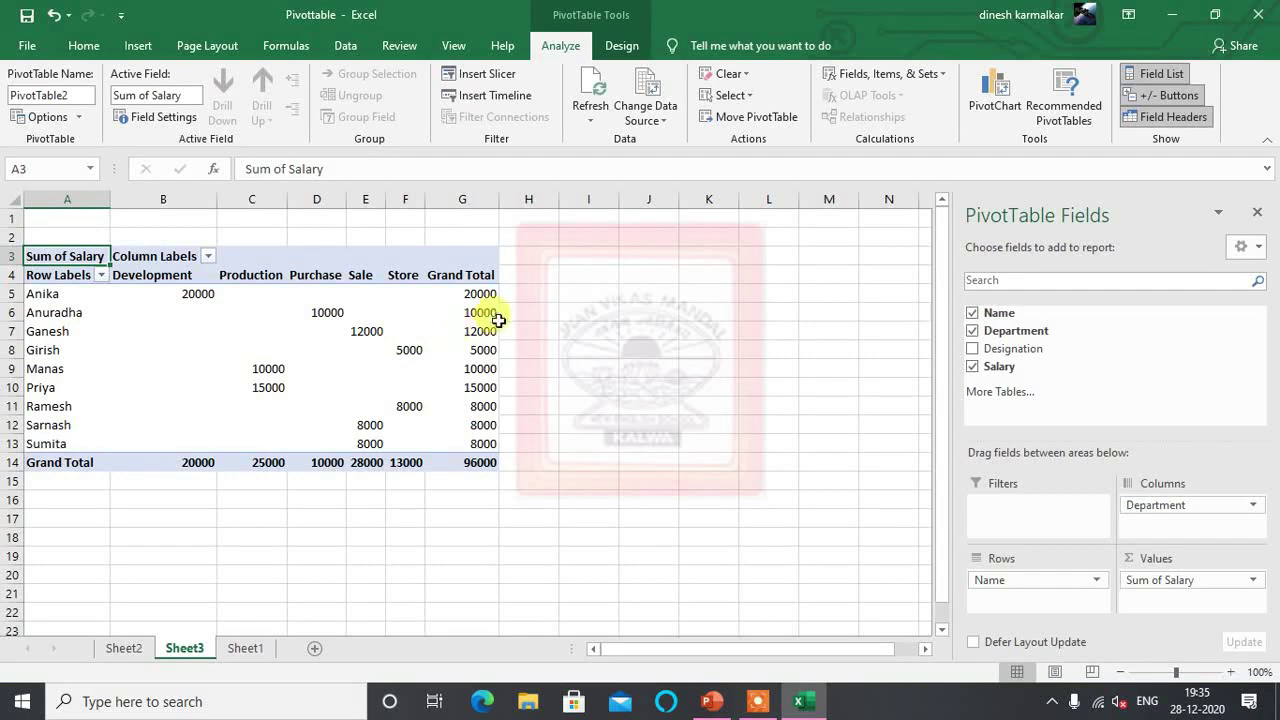
Step: Compare the Development and Production salaries in the Sheet3 PivotTable with the source table on Sheet1
mouse_move(167, 369)
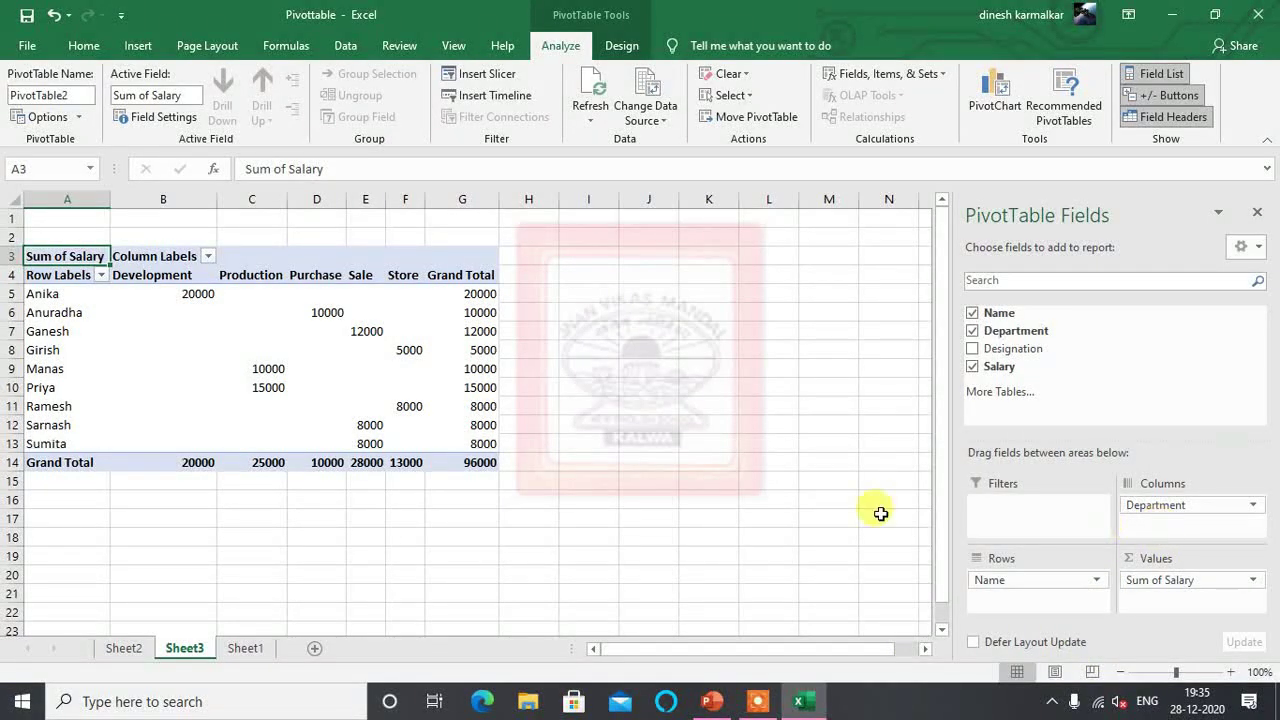
mouse_move(188, 306)
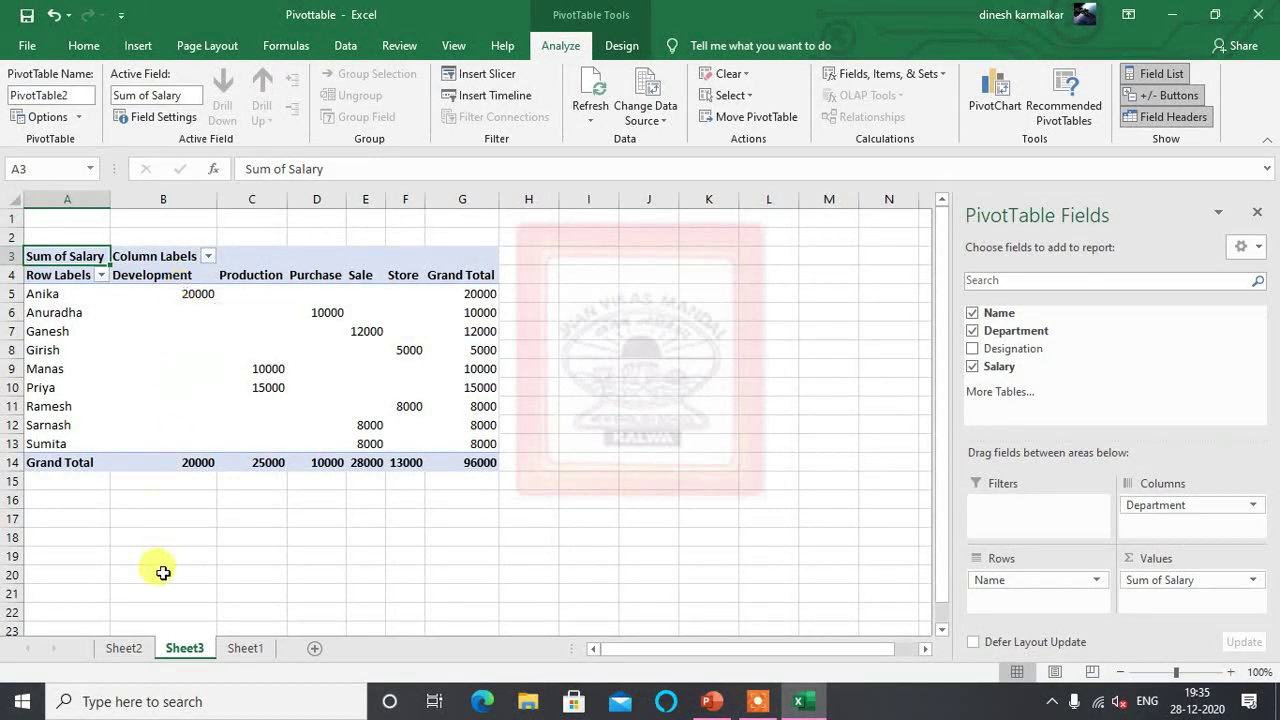
left_click(243, 650)
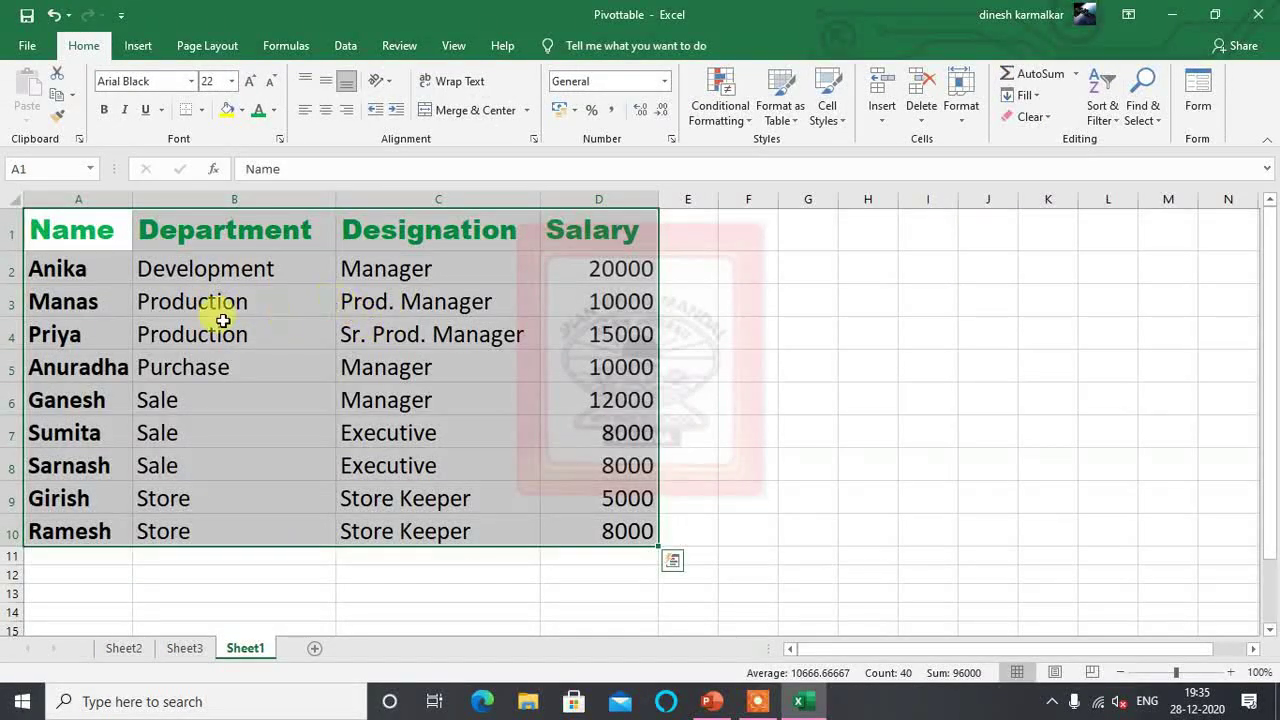
left_click(185, 649)
mouse_move(192, 467)
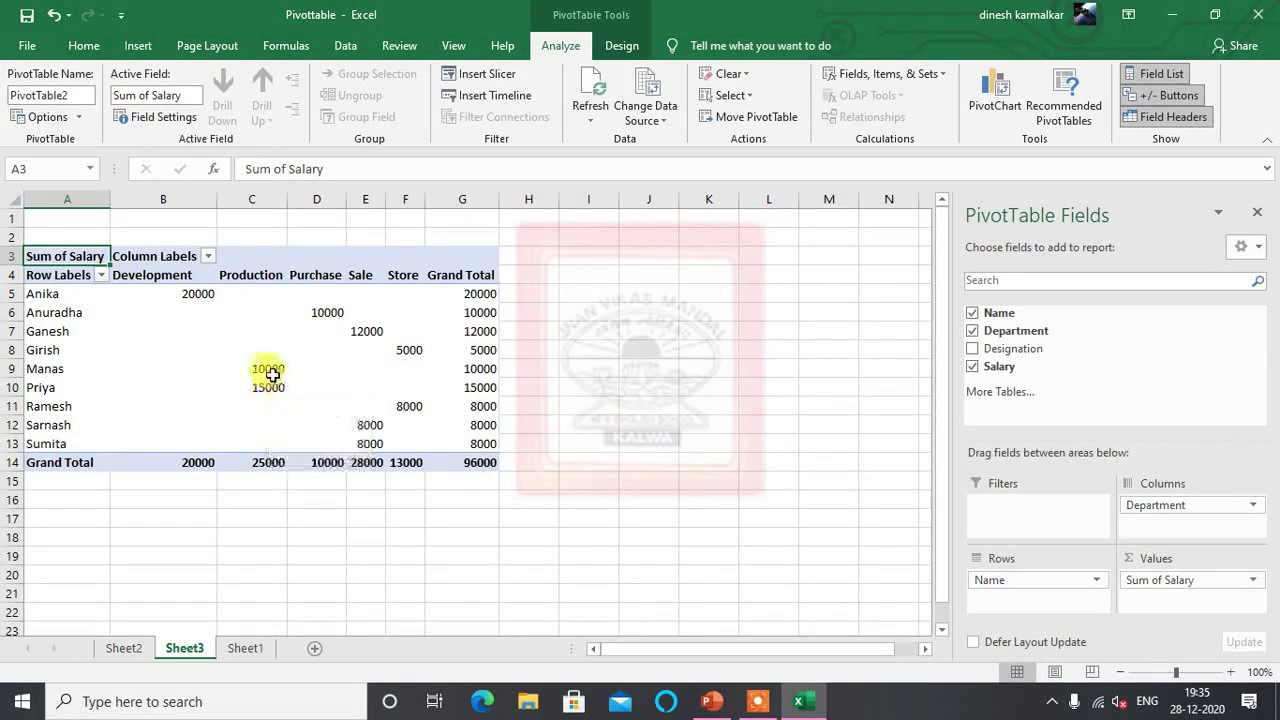
left_click(238, 648)
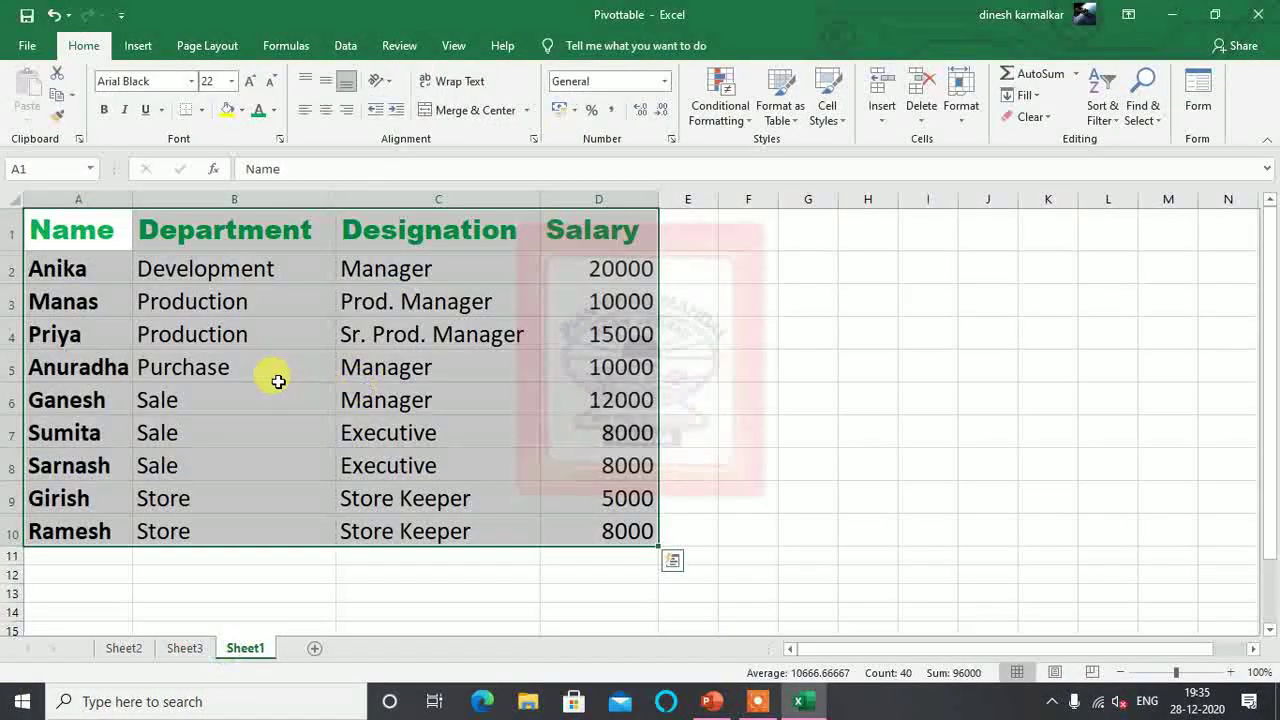
left_click(184, 648)
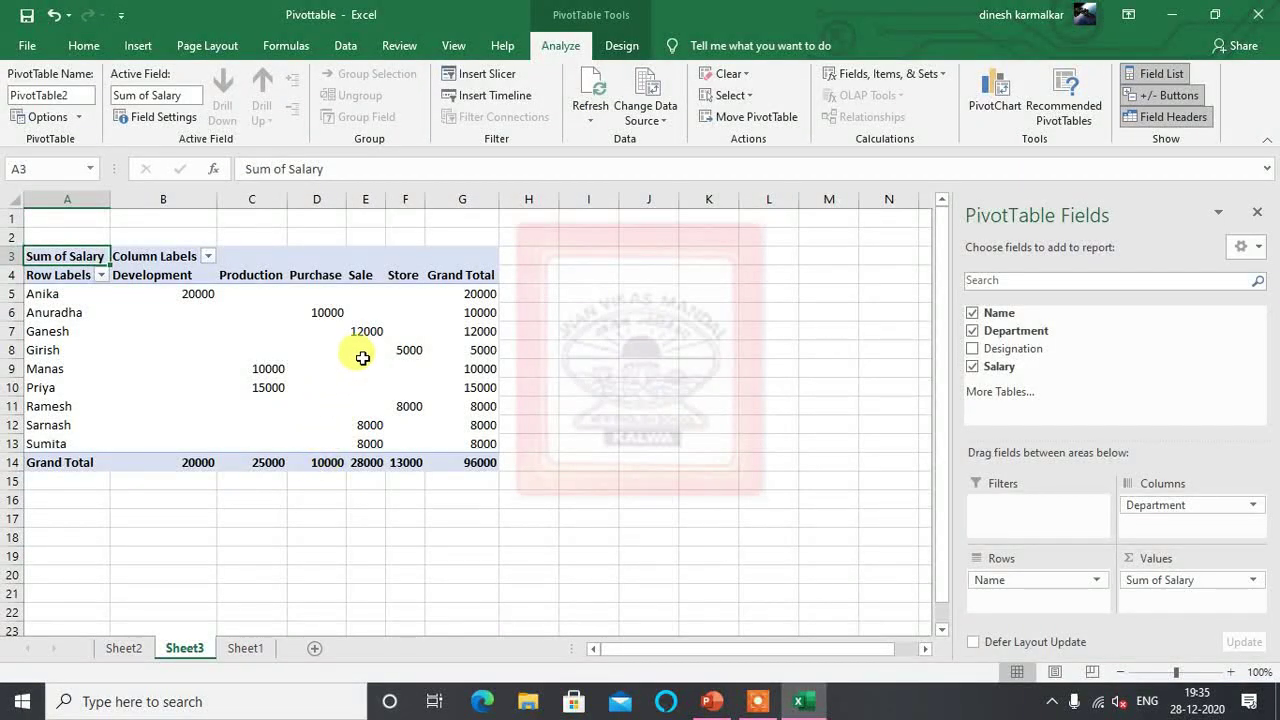
Step: Check the individual Sale and Store department salaries in the Sheet3 PivotTable against the Sale grand total in E14
left_click(369, 335)
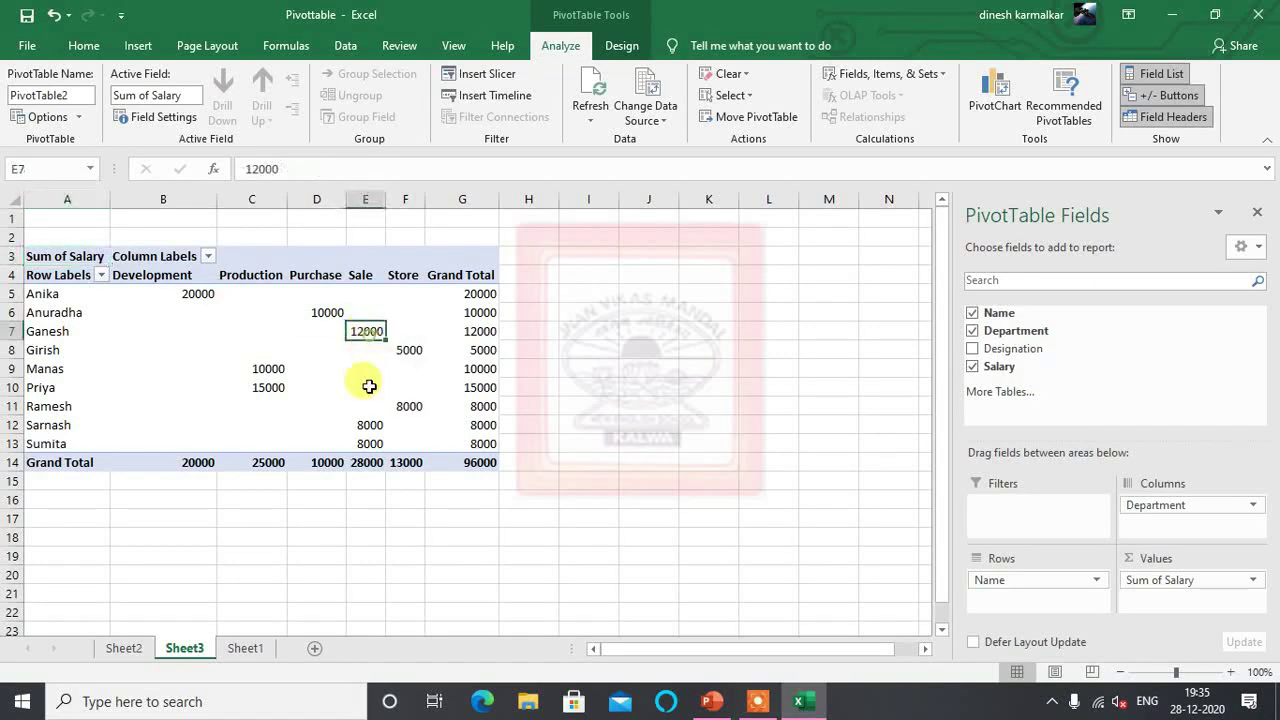
left_click(369, 425)
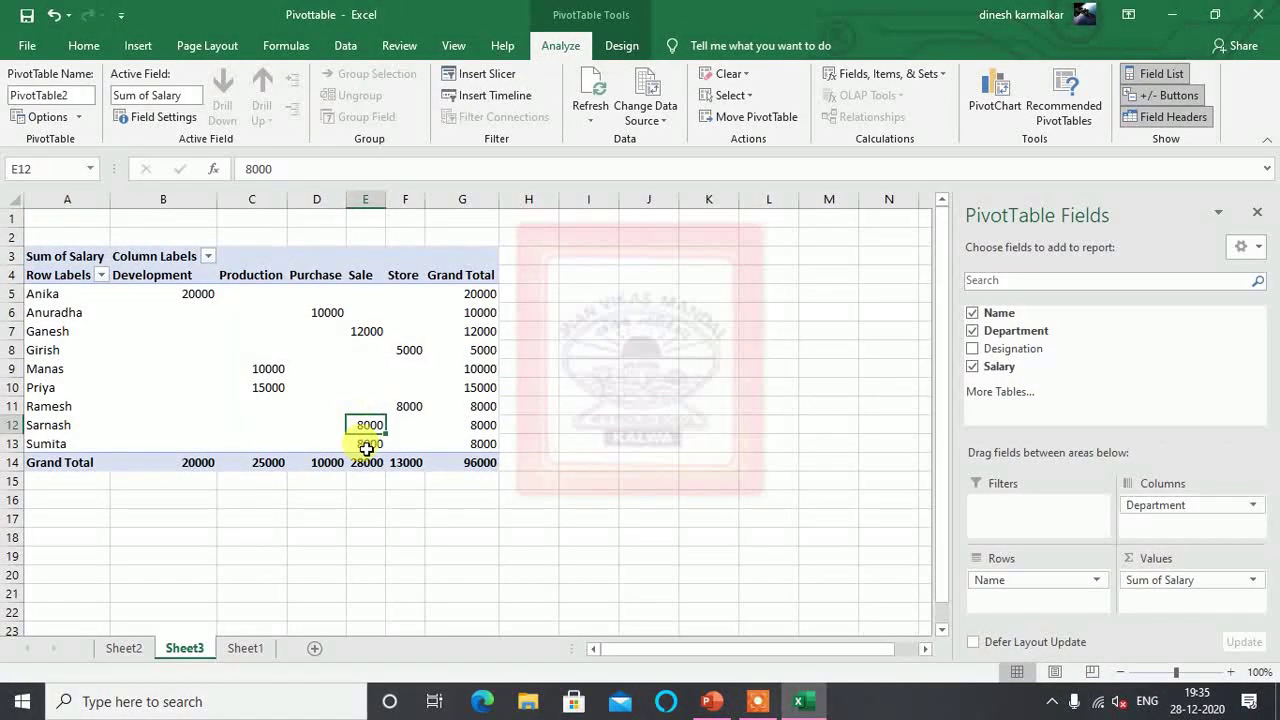
left_click(368, 443)
left_click_drag(365, 332, 366, 443)
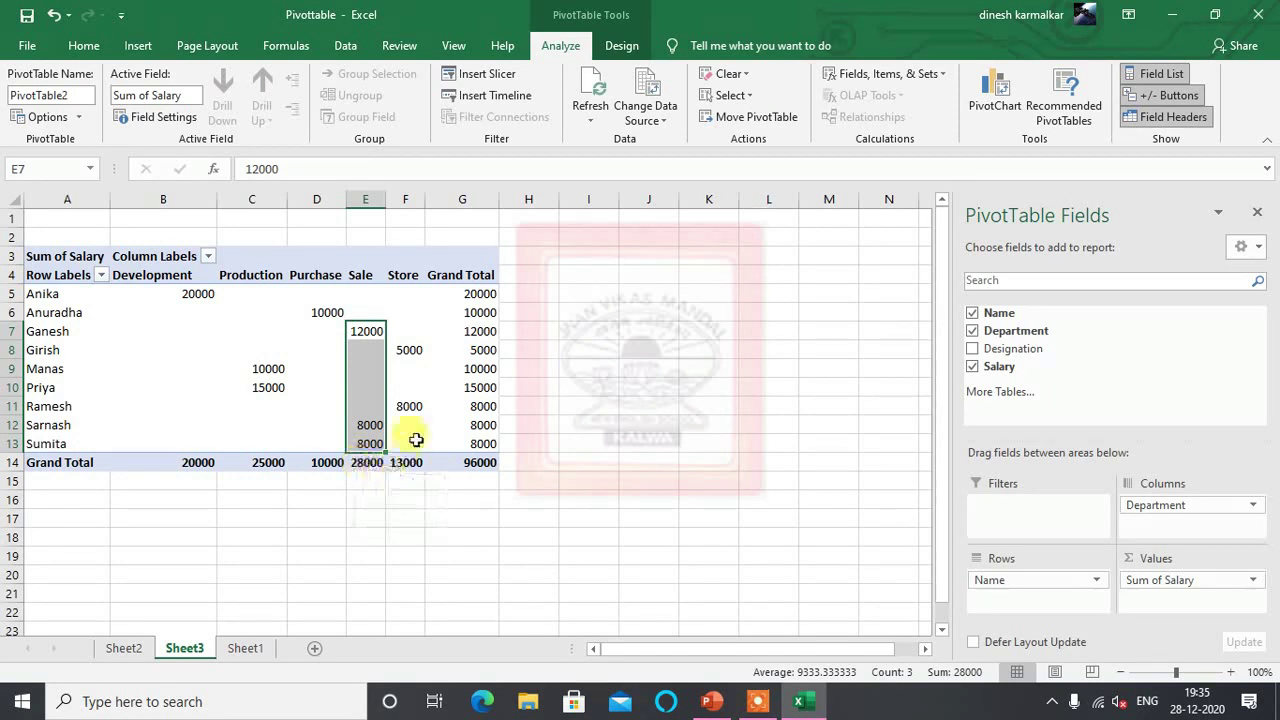
left_click_drag(410, 352, 408, 407)
left_click(365, 466)
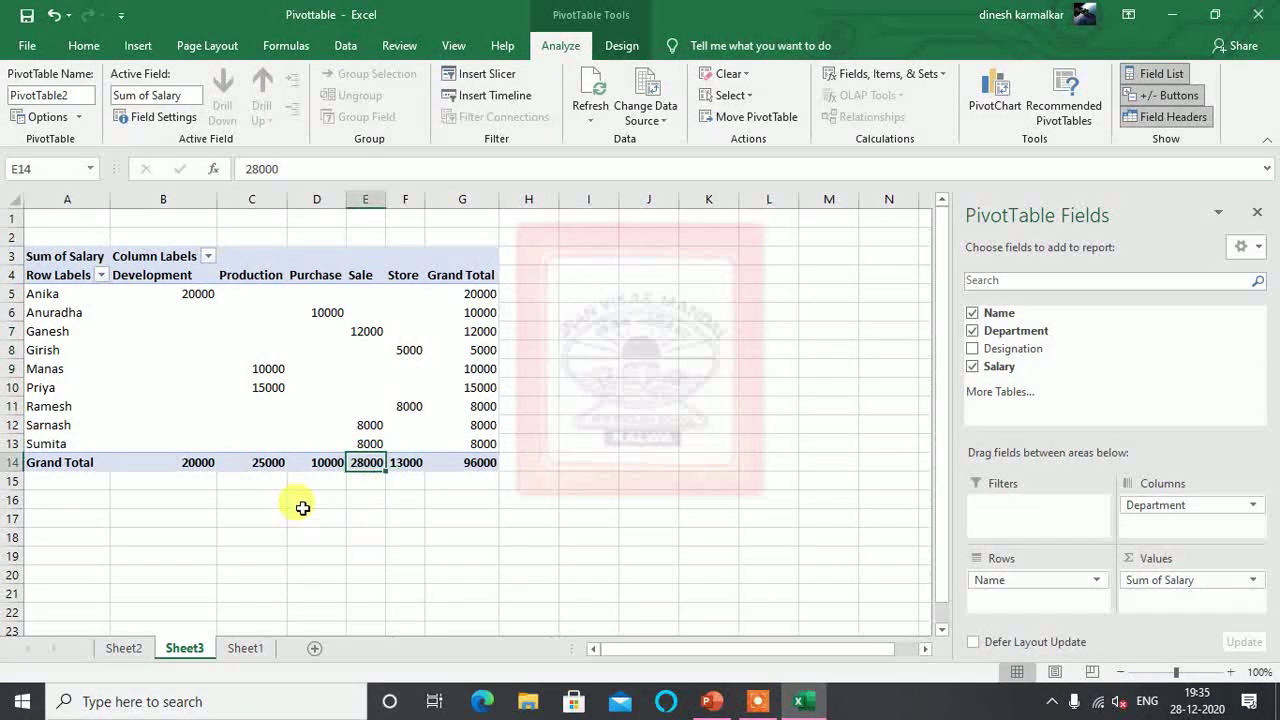
Step: Examine each department's salary total across B14:F14 of the Sheet3 PivotTable
left_click(266, 466)
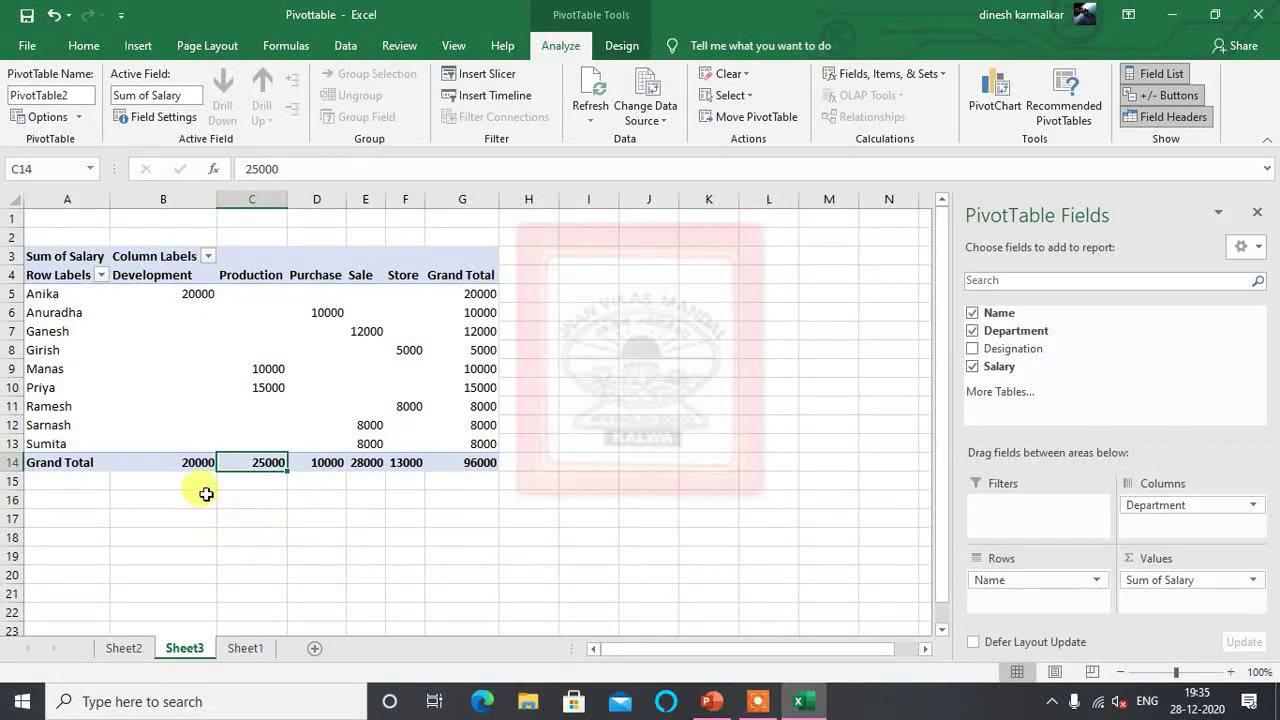
left_click(192, 463)
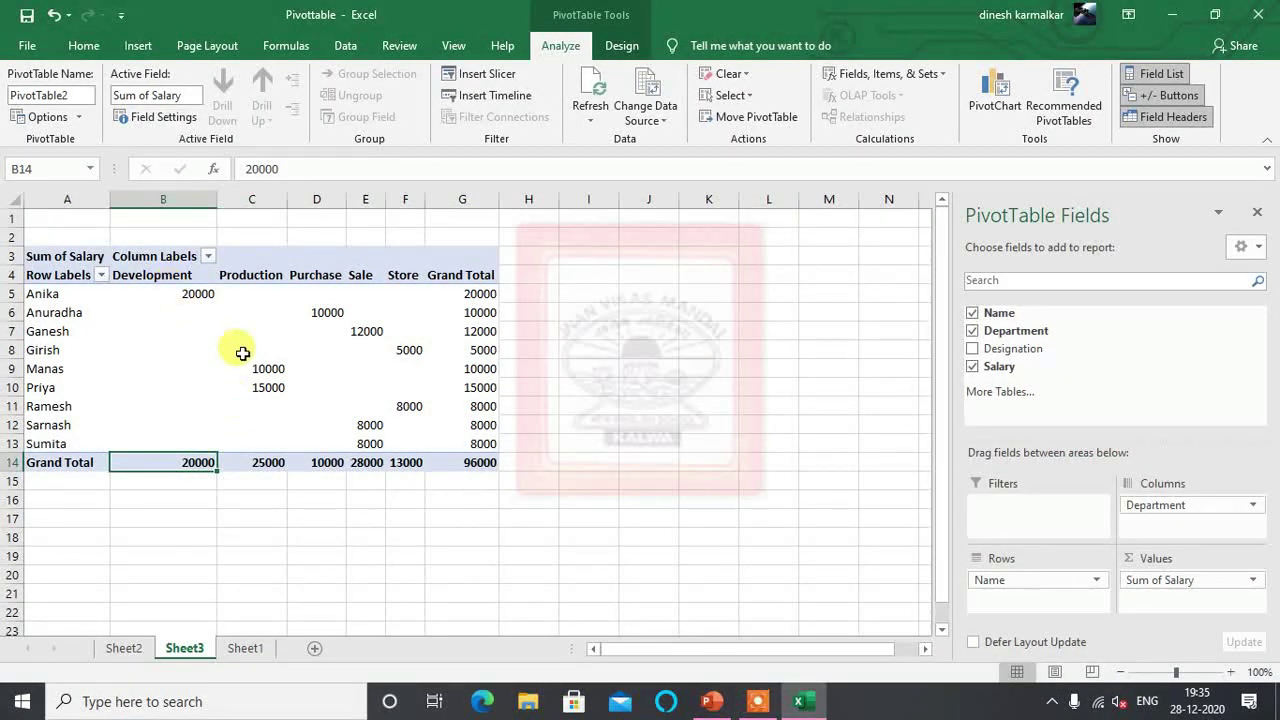
left_click(257, 462)
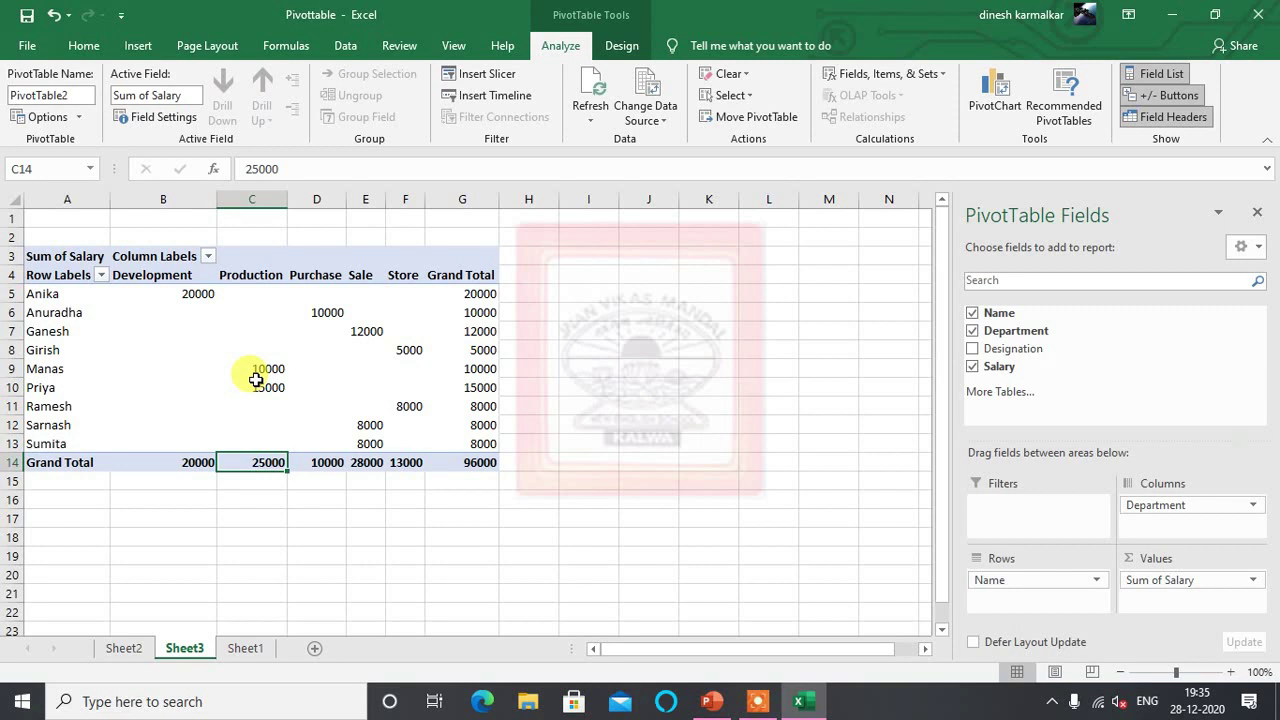
left_click(323, 461)
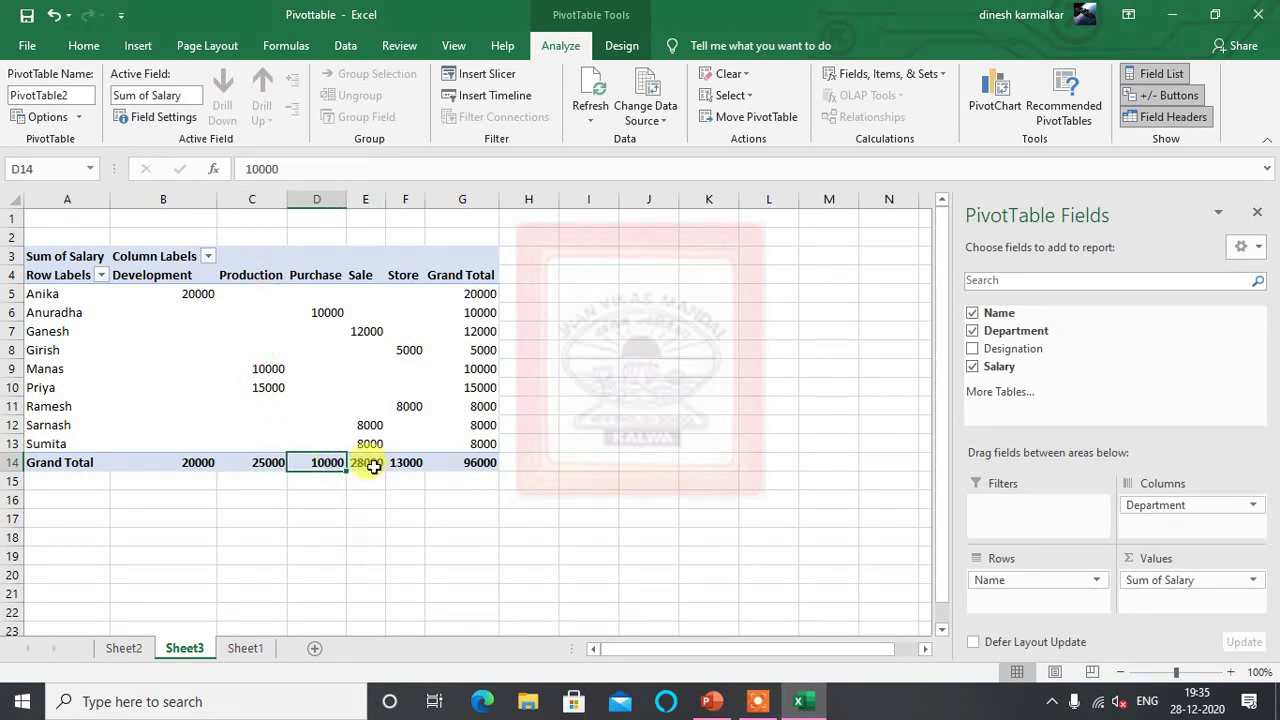
left_click(372, 464)
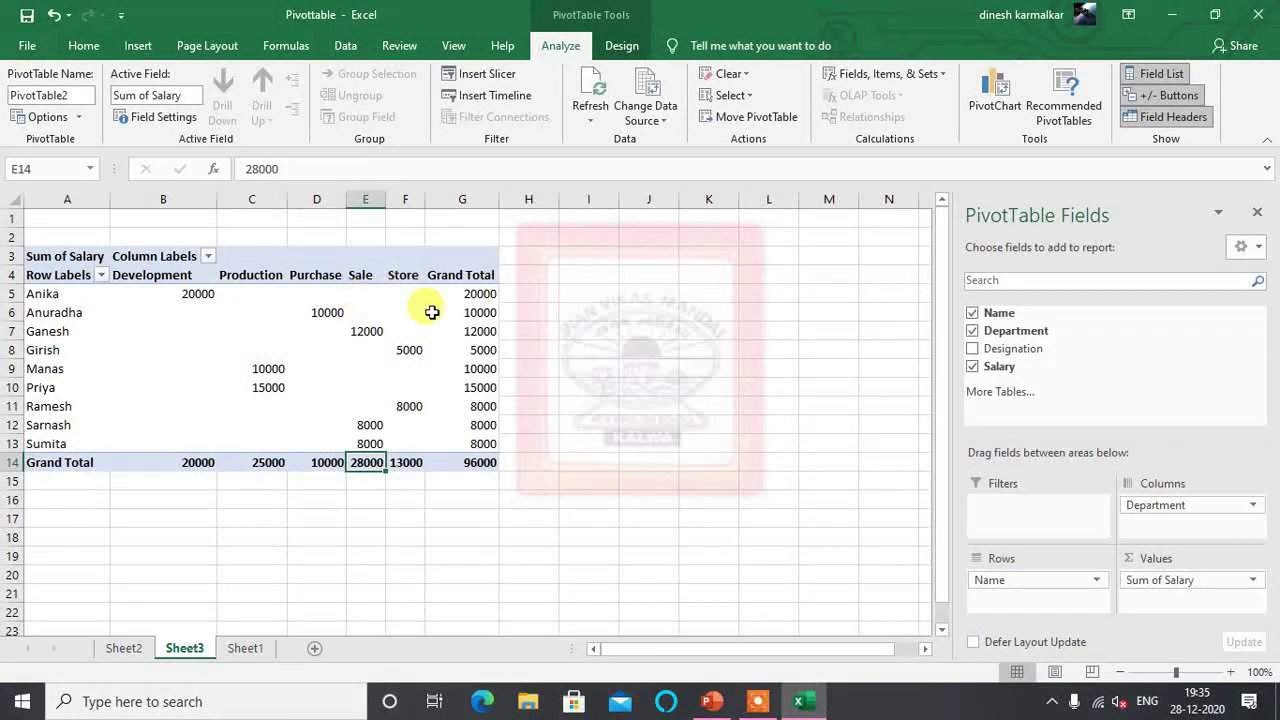
left_click(406, 465)
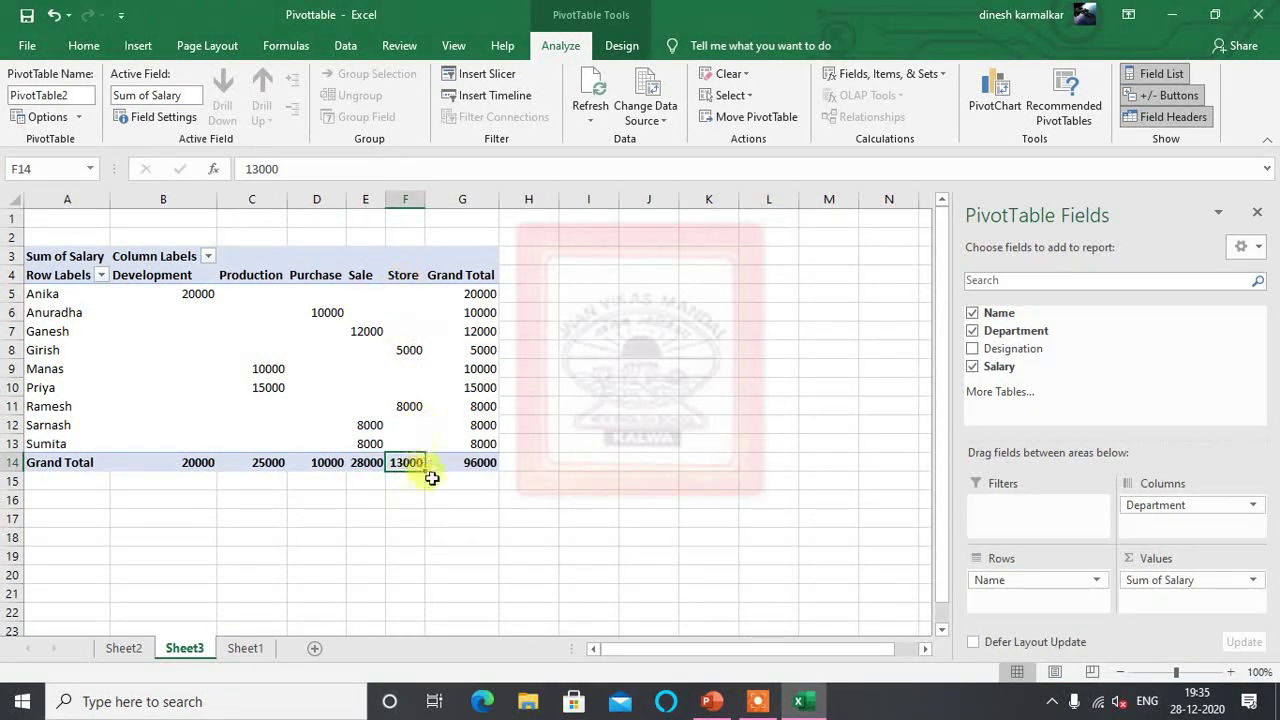
left_click_drag(190, 467, 391, 466)
Step: Review the source table on Sheet1 and recheck the Production and Sale totals in C14 and E14 of Sheet3
left_click(250, 648)
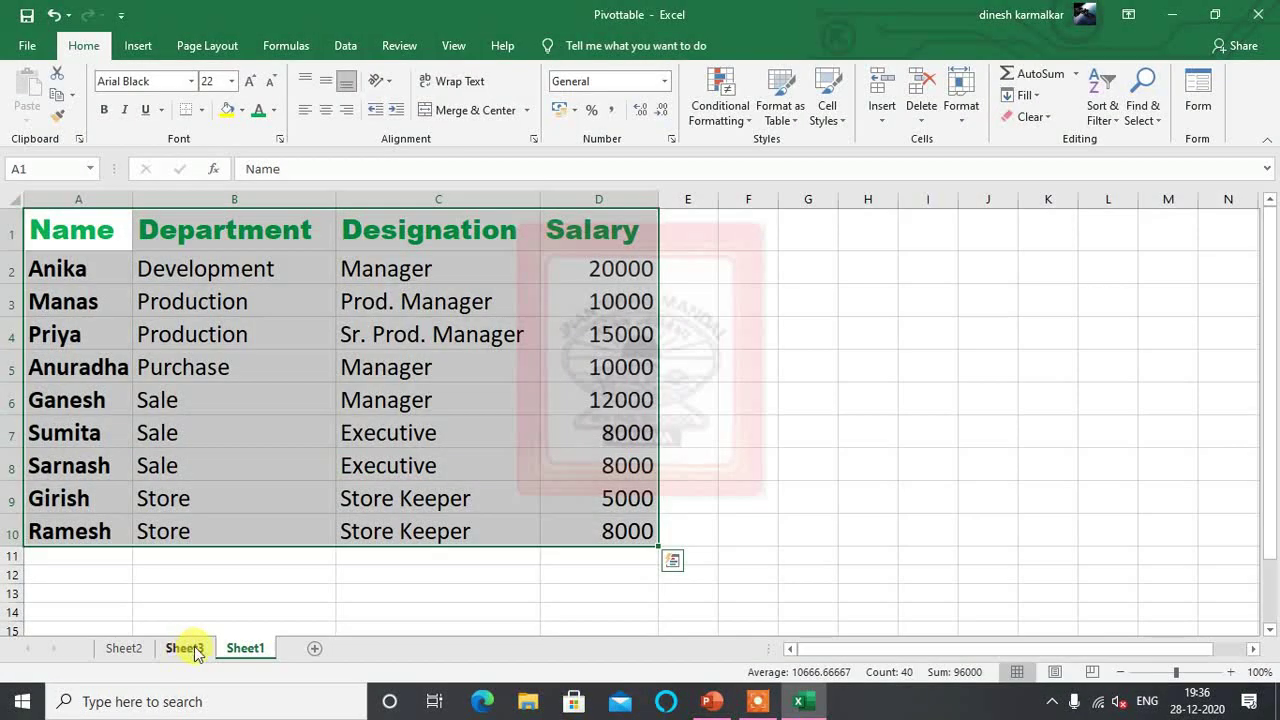
left_click(197, 650)
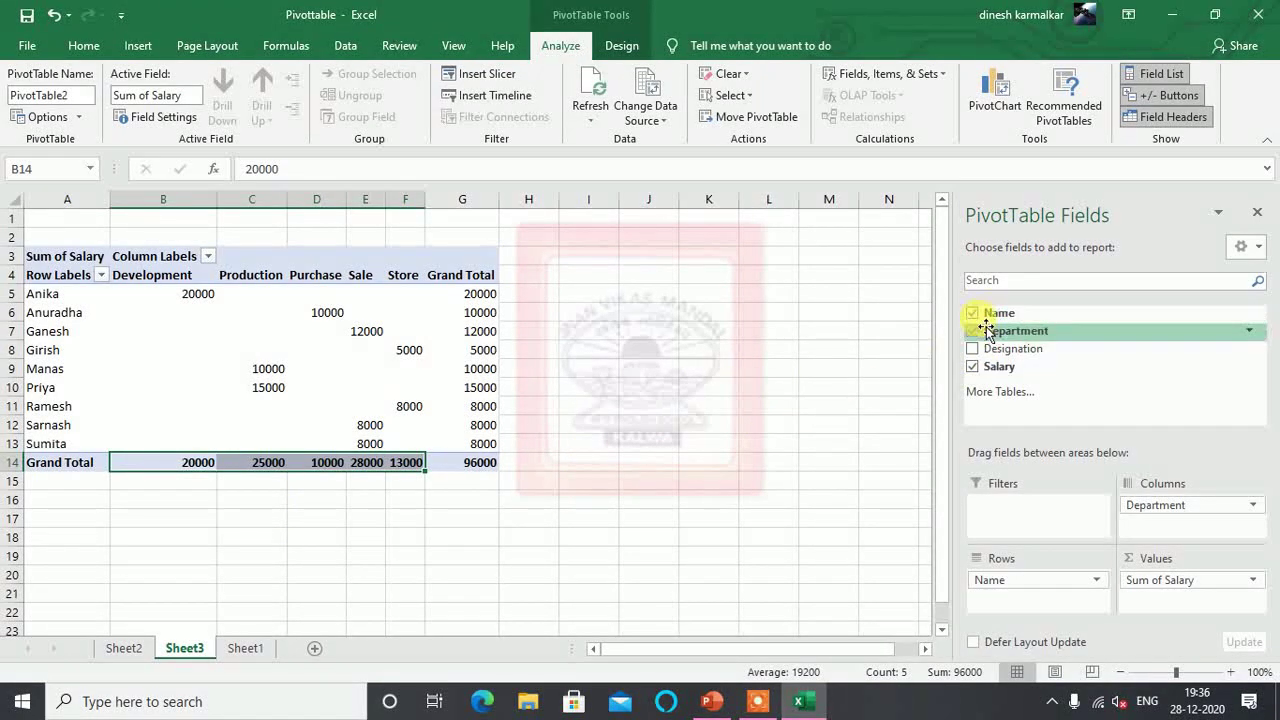
left_click_drag(995, 372, 505, 500)
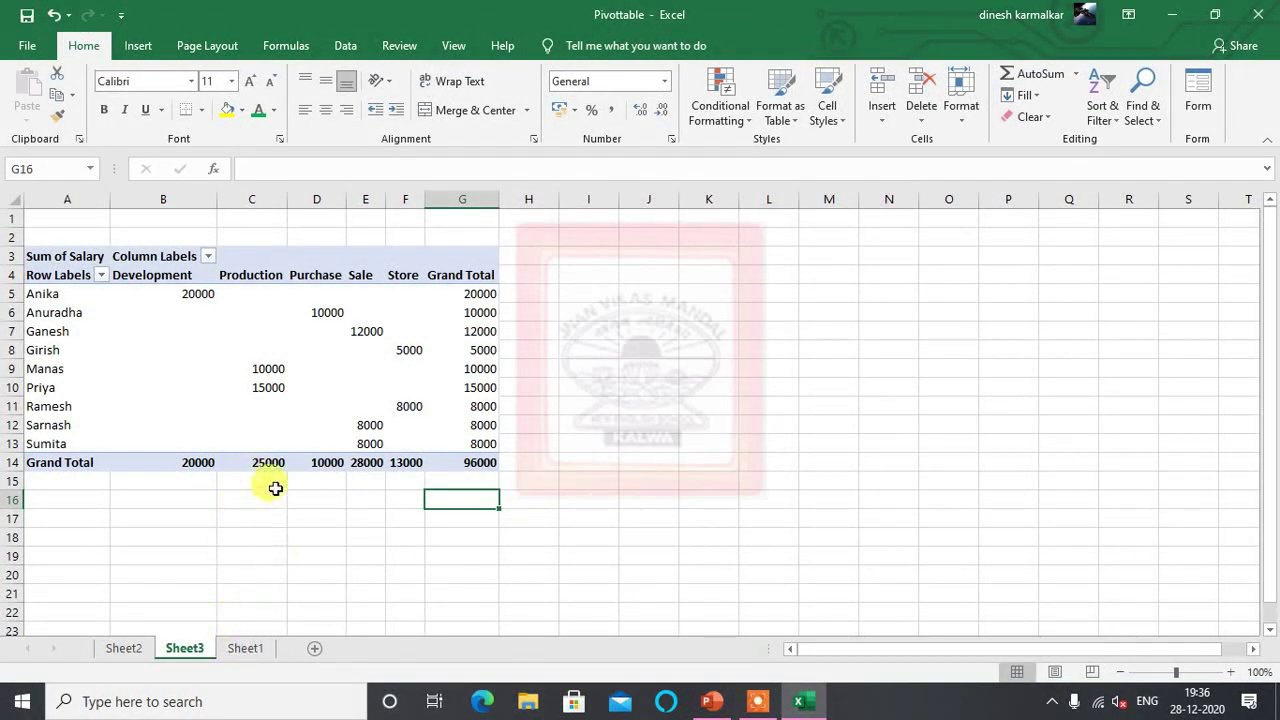
left_click(229, 460)
left_click(377, 466)
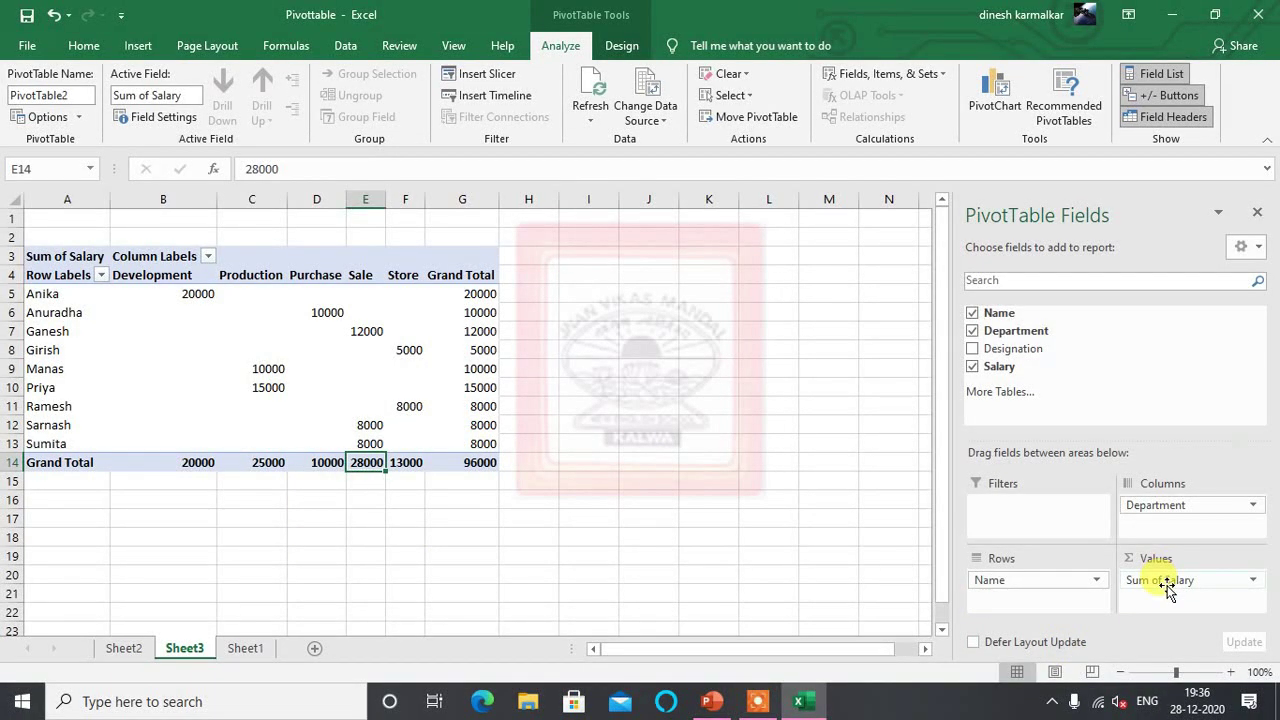
Step: Compare the designation-wise PivotTable on Sheet2 with the department-wise PivotTable on Sheet3
left_click(126, 650)
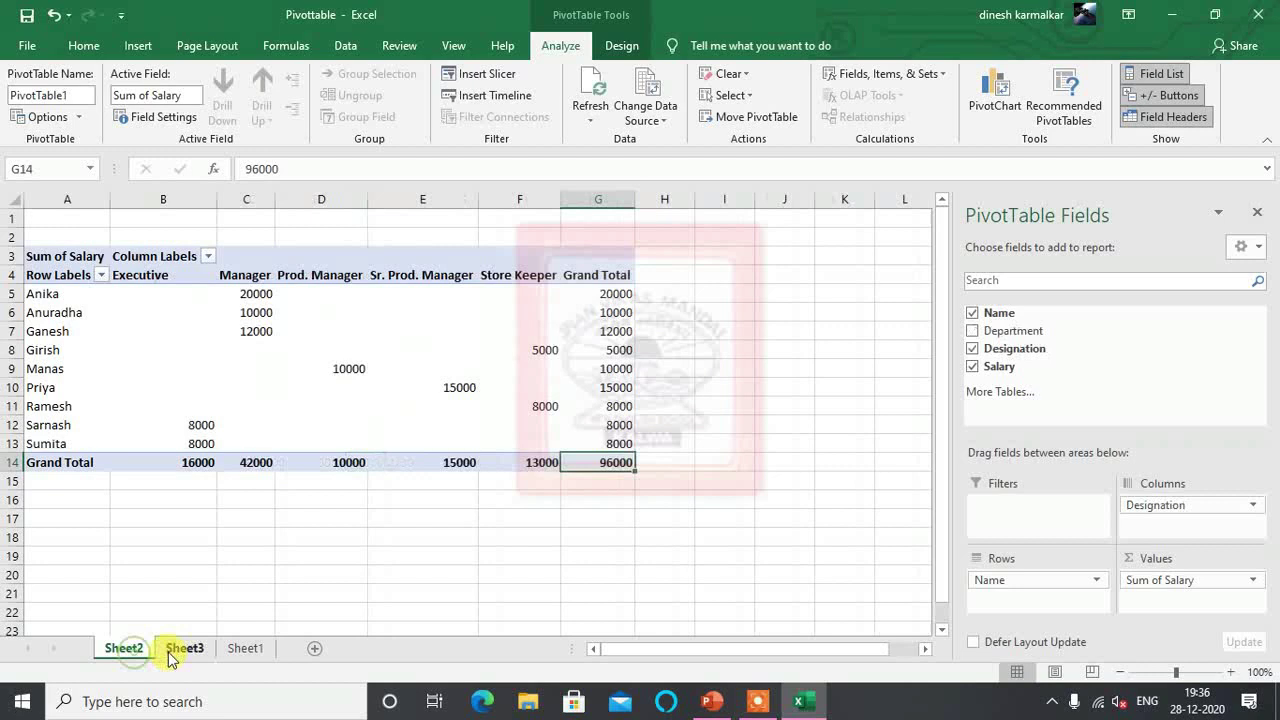
left_click(177, 649)
left_click(143, 648)
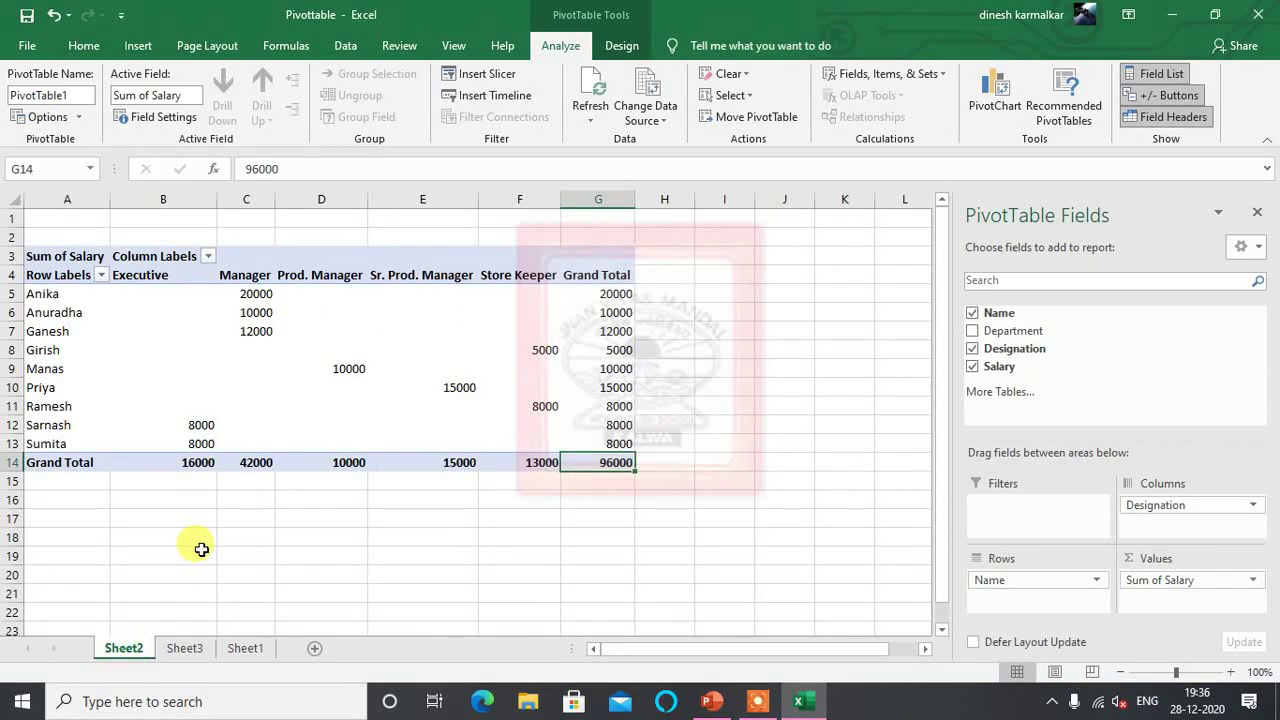
left_click(183, 650)
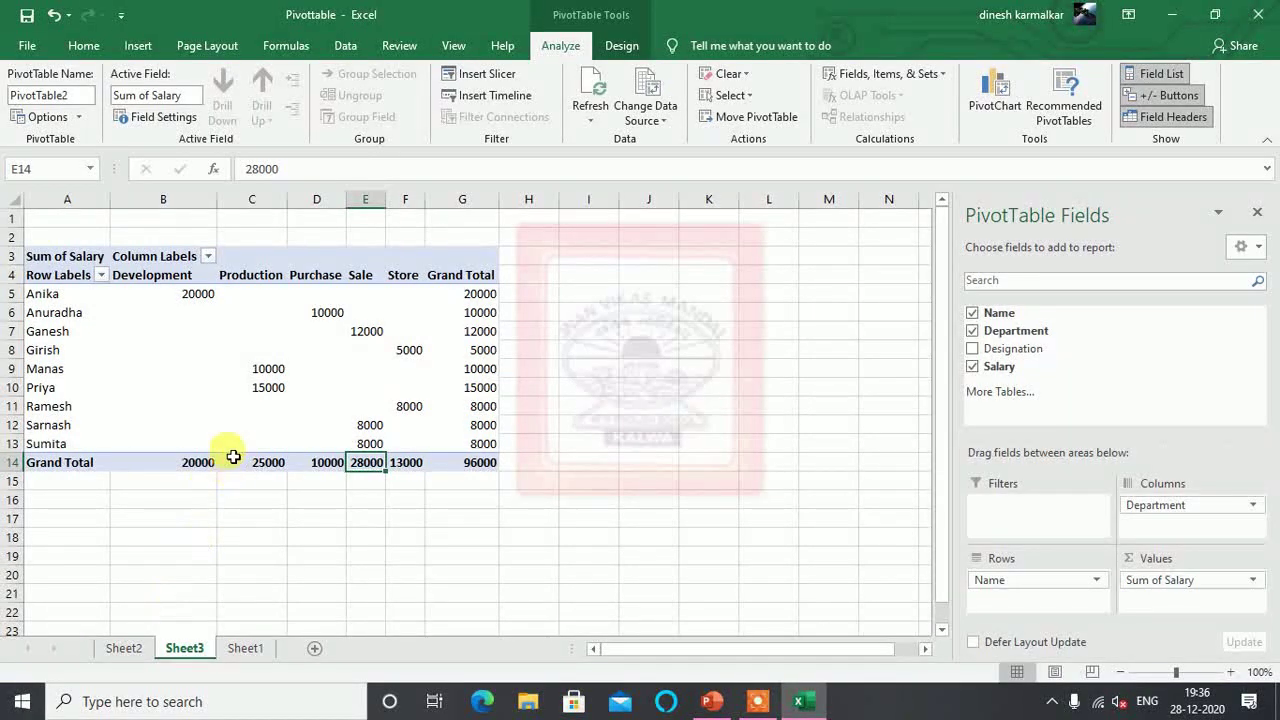
left_click(124, 650)
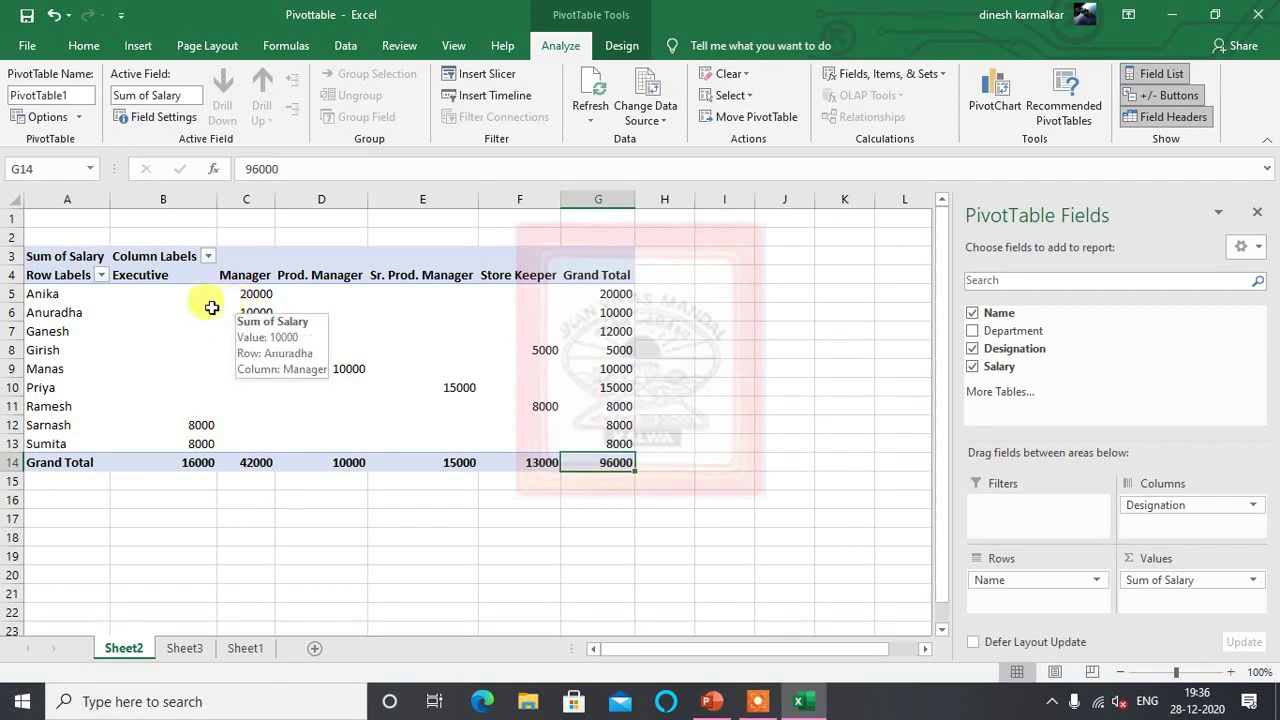
left_click(177, 296)
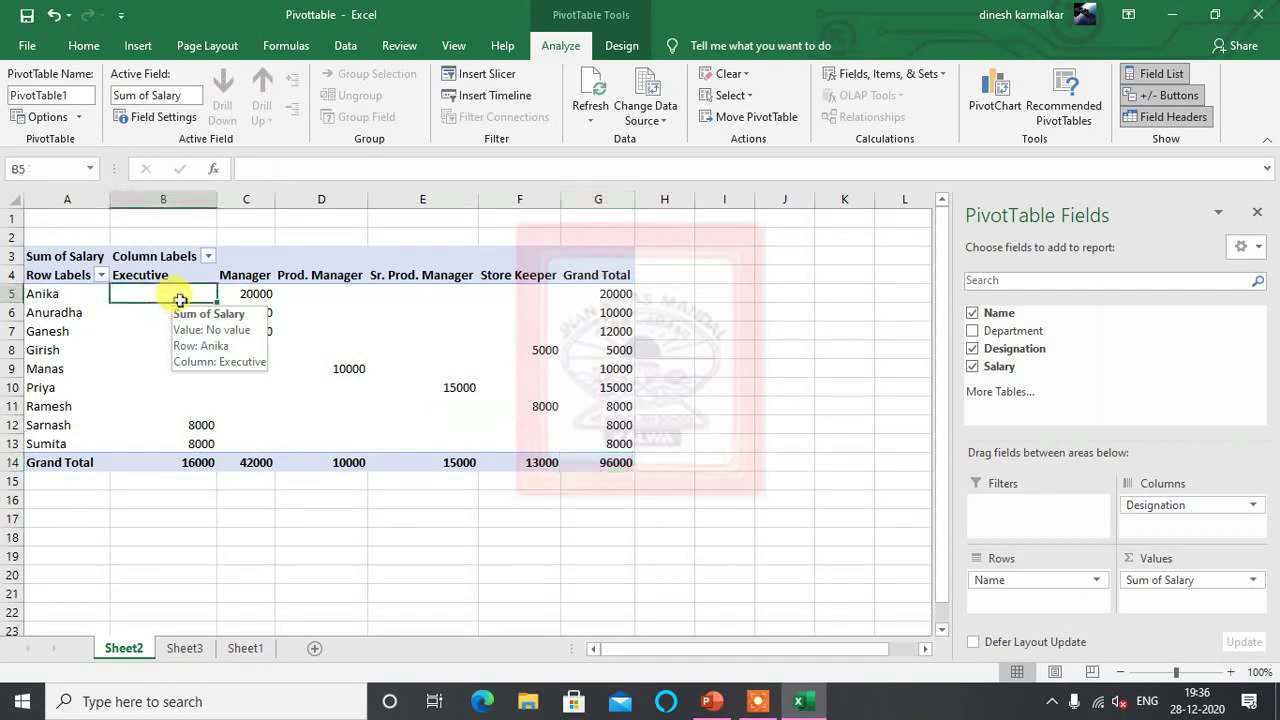
left_click(186, 648)
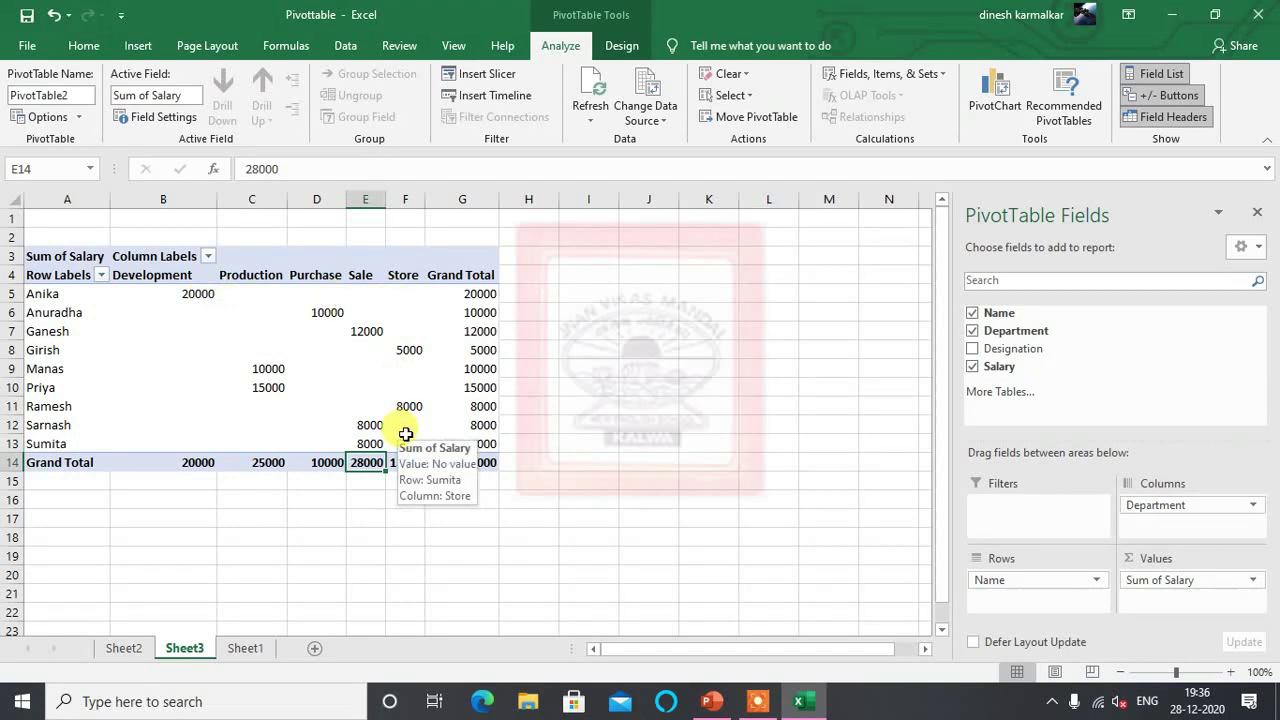
Step: Review the Sheet1 source table alongside both PivotTables on Sheet2 and Sheet3, clearing the source range selection
left_click(245, 648)
left_click(180, 648)
left_click(124, 648)
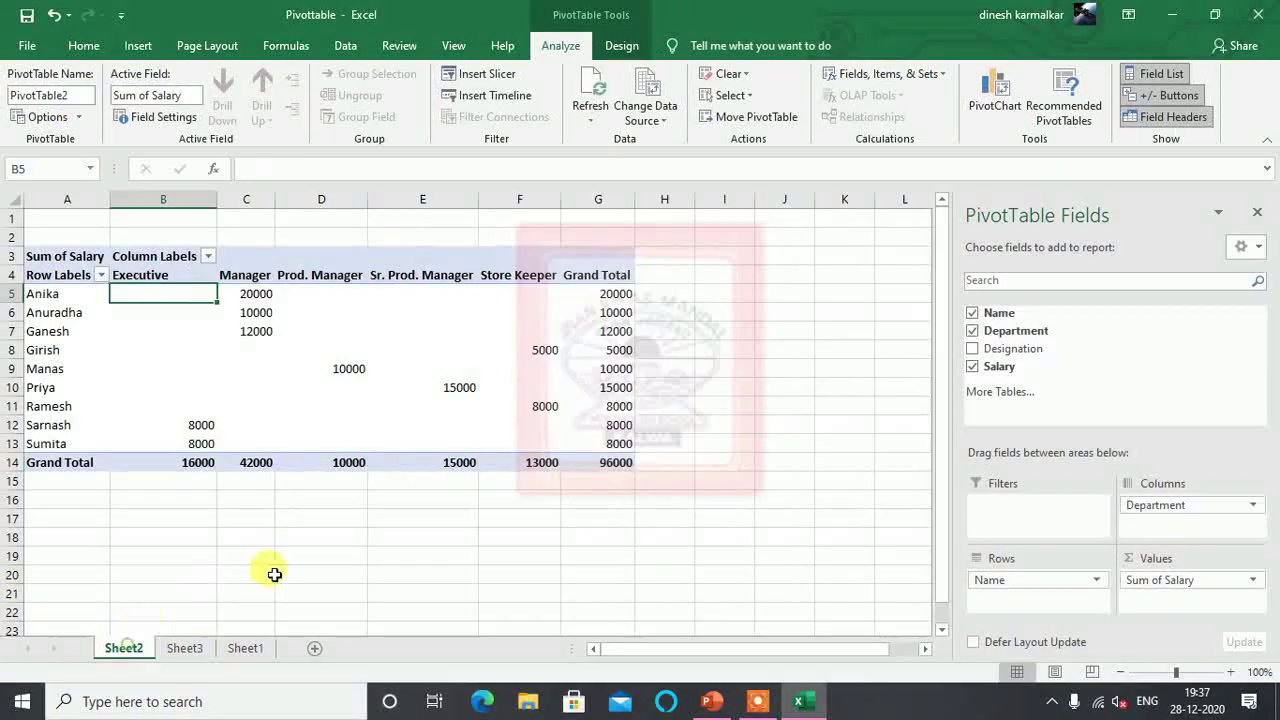
left_click(245, 648)
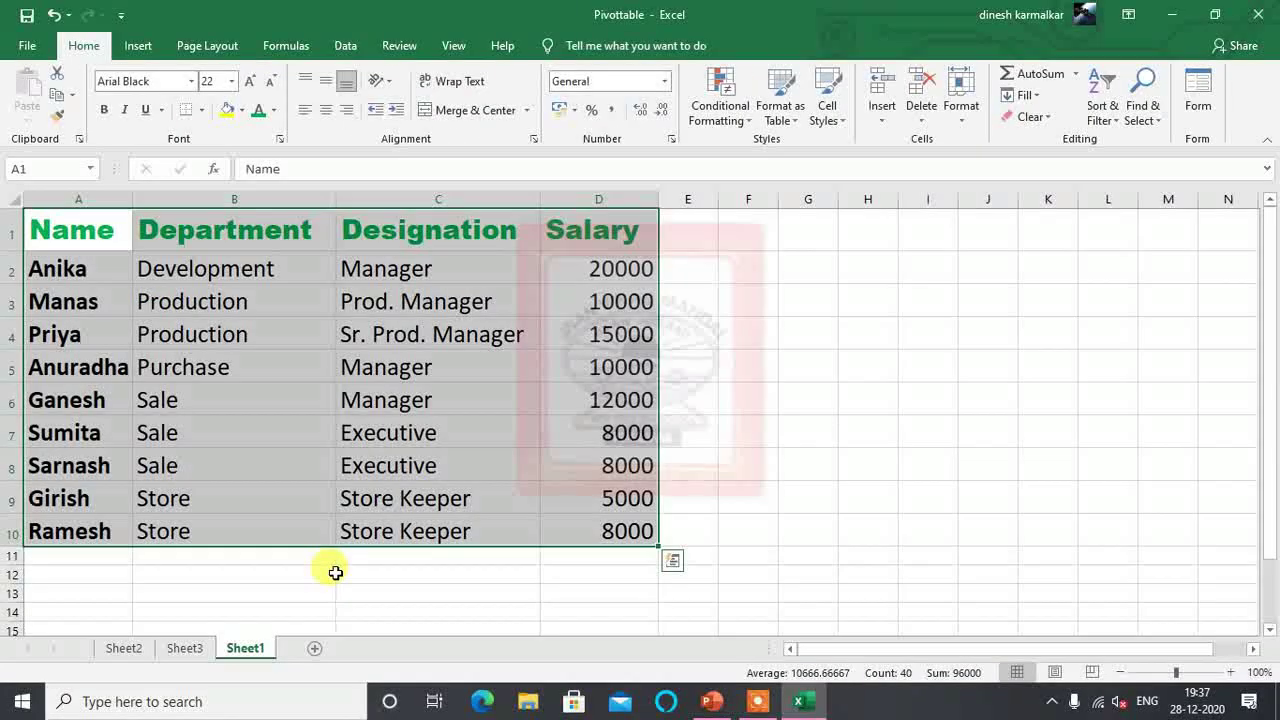
left_click(305, 557)
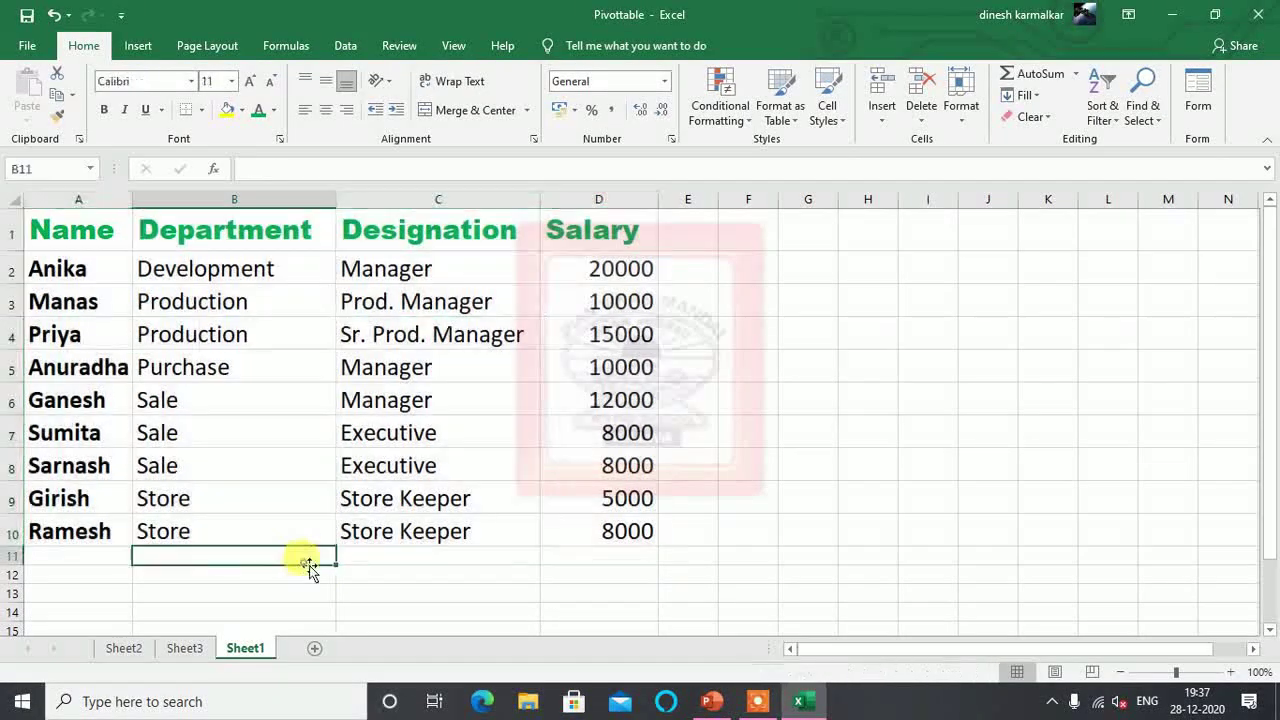
left_click(190, 649)
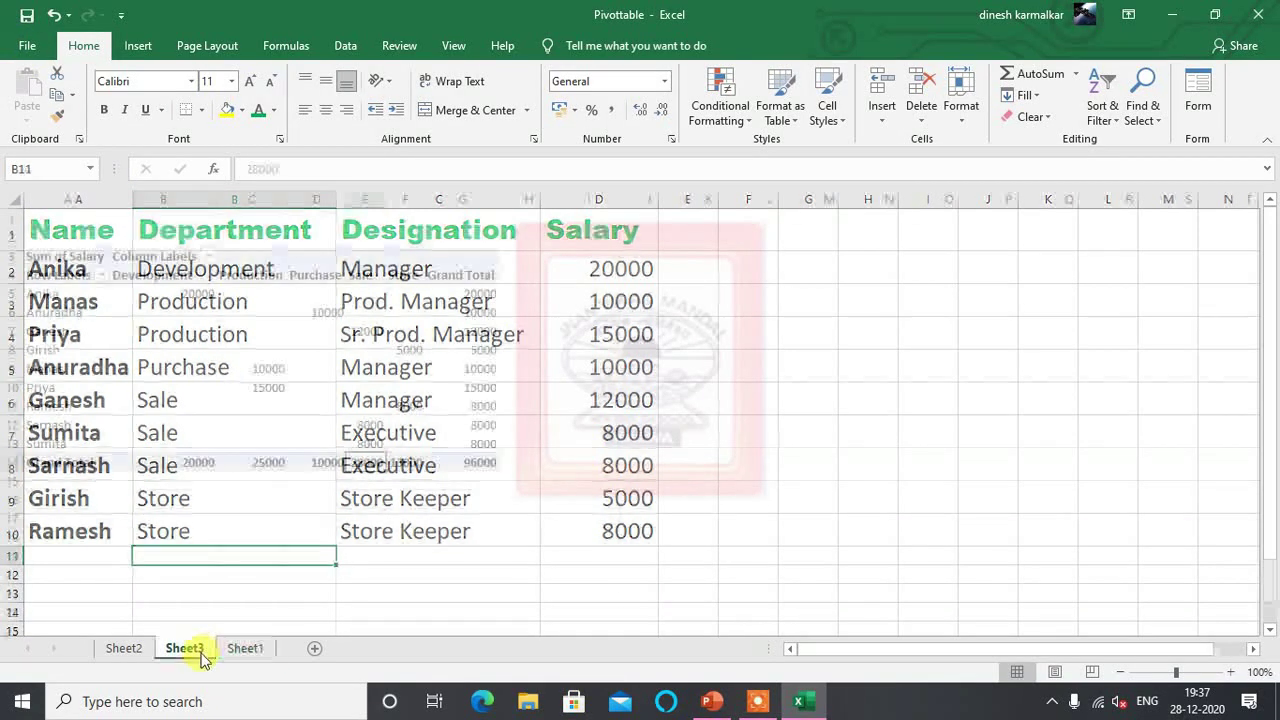
left_click(126, 649)
left_click(185, 650)
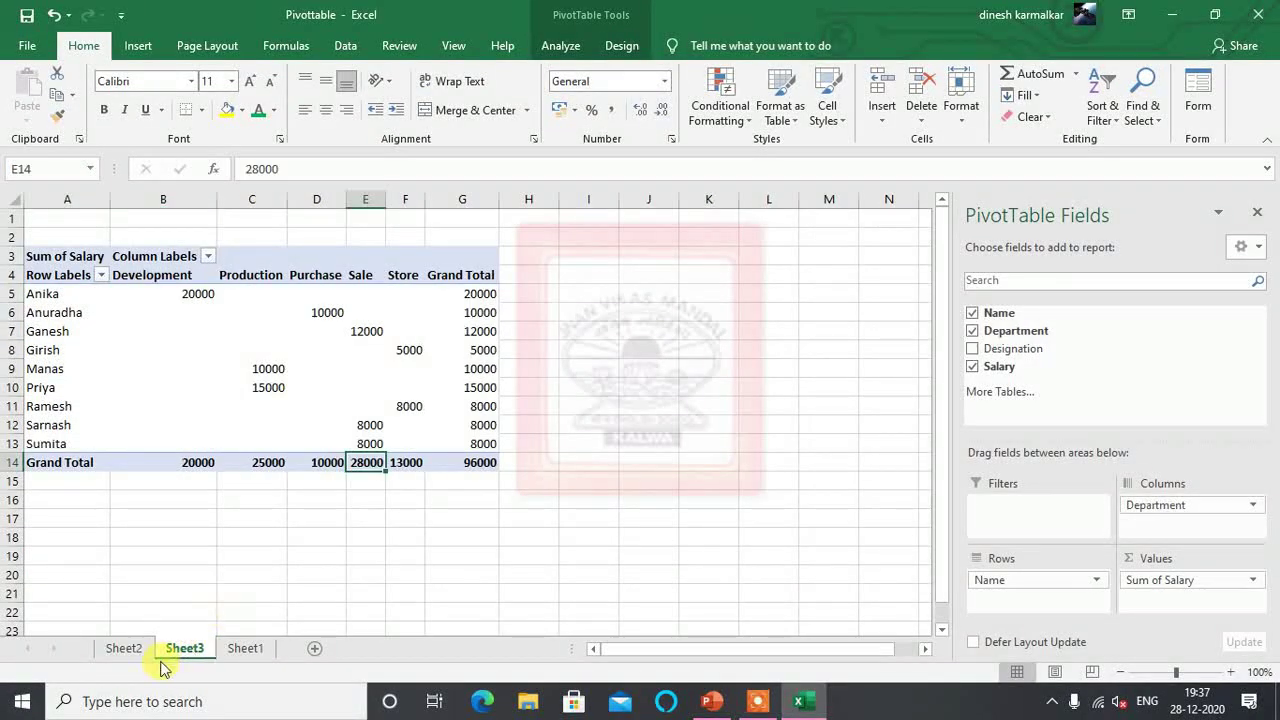
left_click(124, 648)
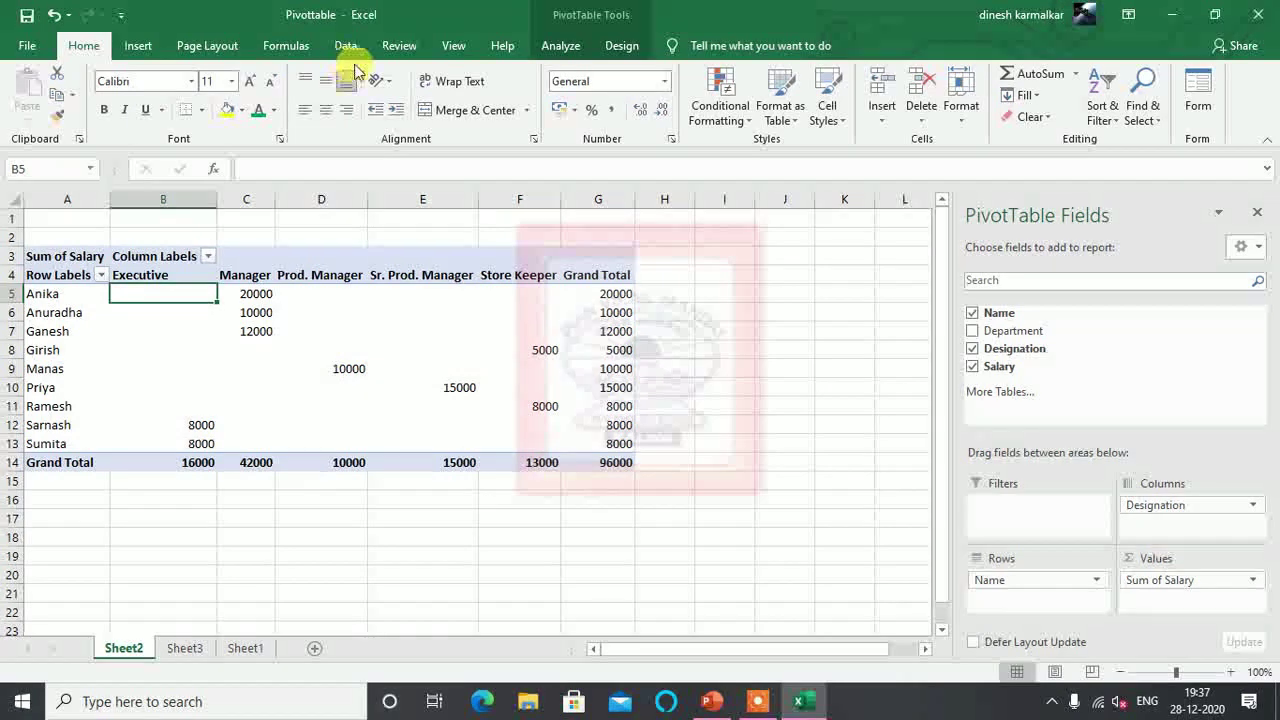
left_click(138, 46)
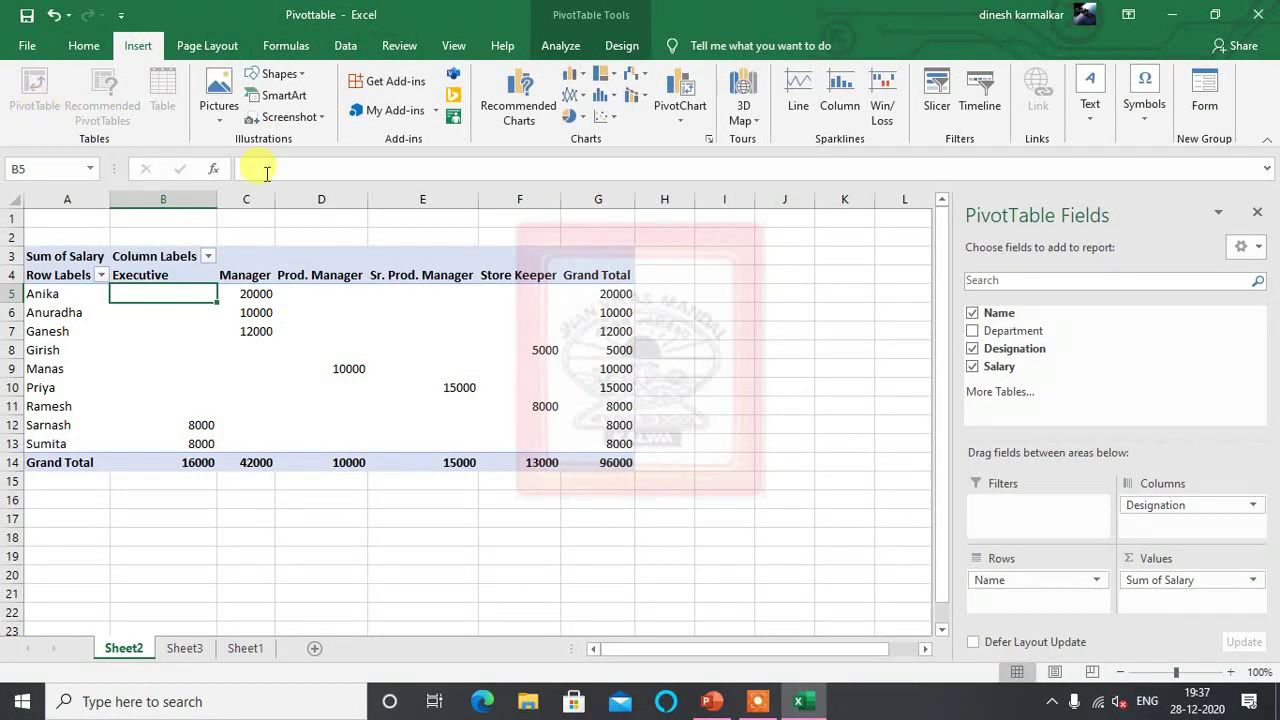
left_click(245, 648)
left_click_drag(100, 238, 588, 533)
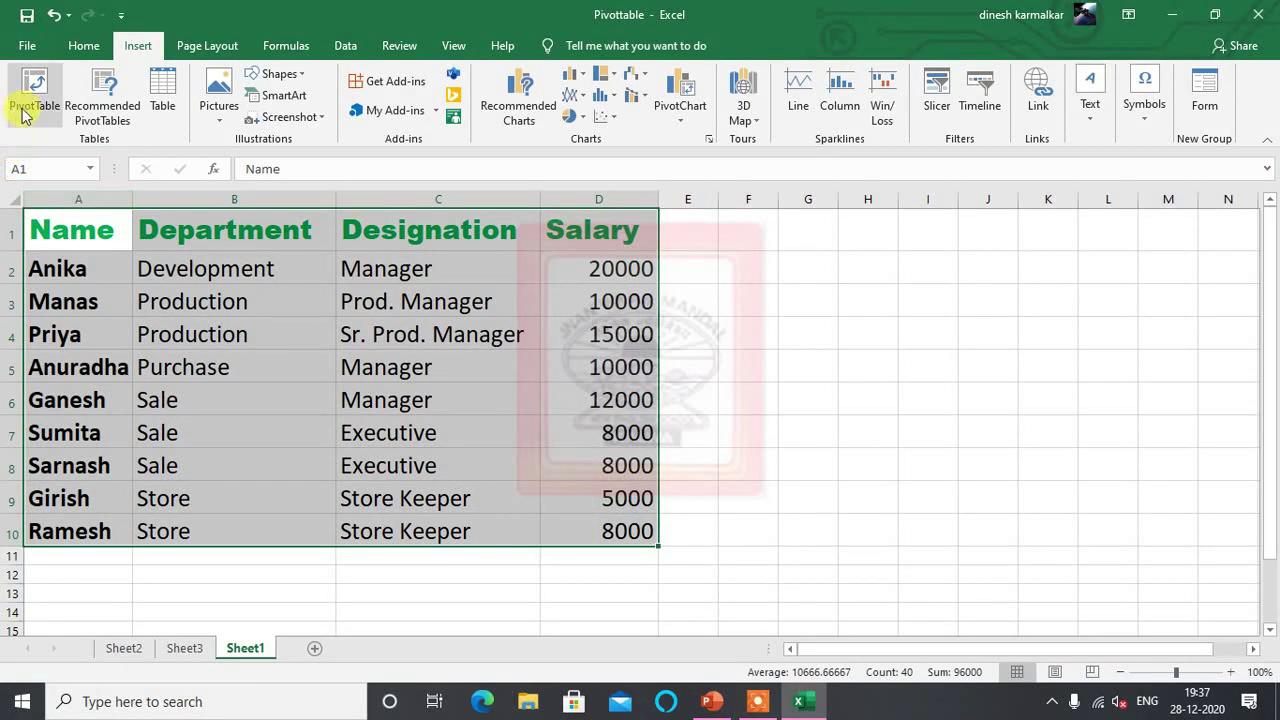
left_click(24, 112)
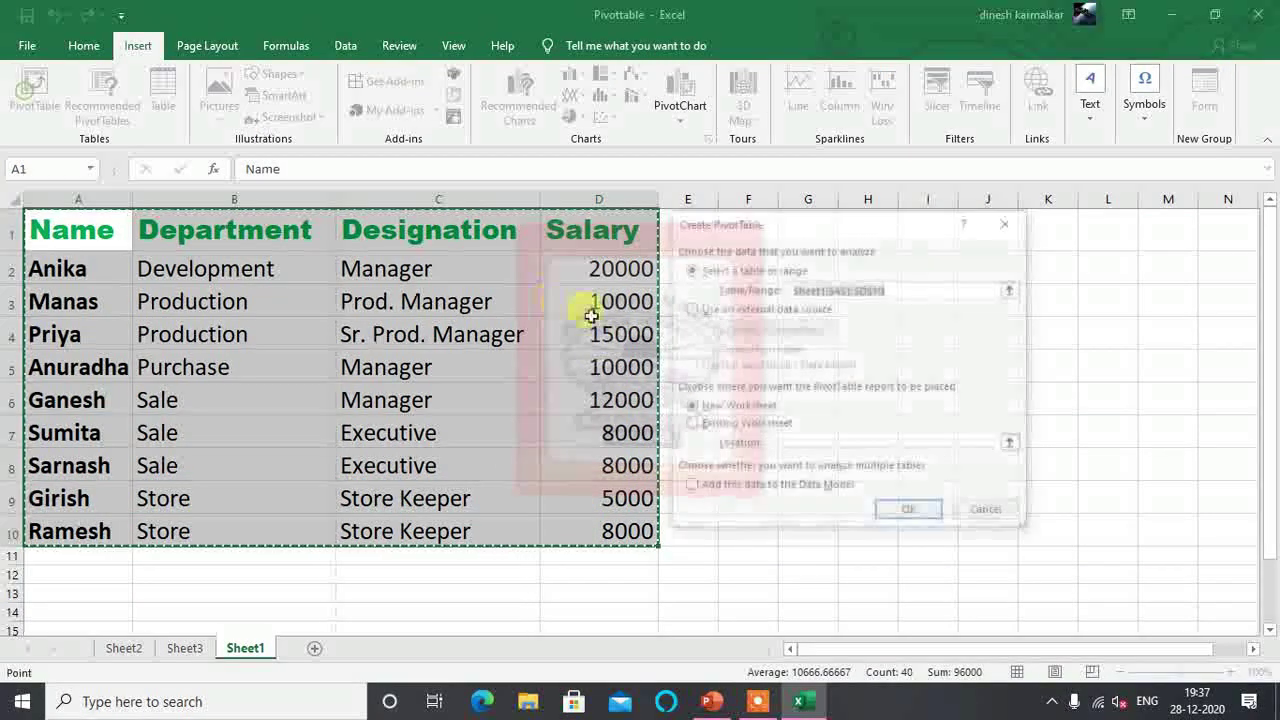
left_click(987, 514)
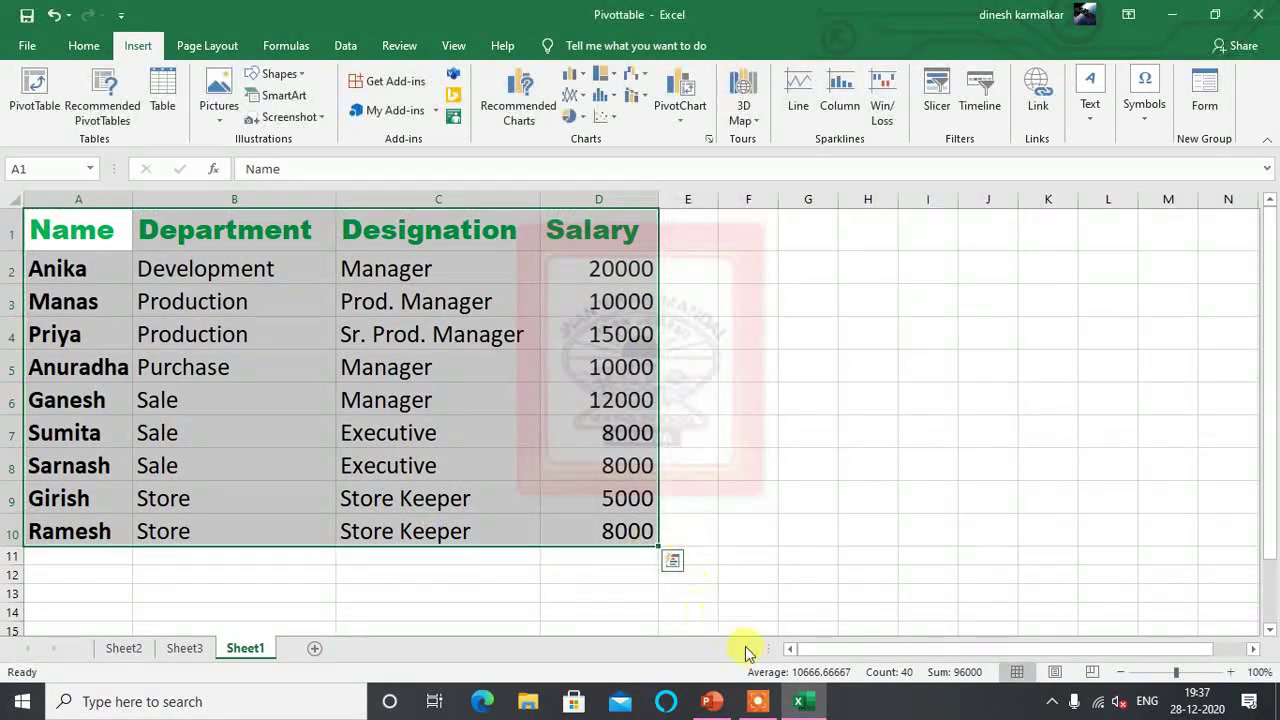
Step: Switch to the PowerPoint presentation, start the slide show from the Assignment Questions slide, and reveal its first question
left_click(711, 701)
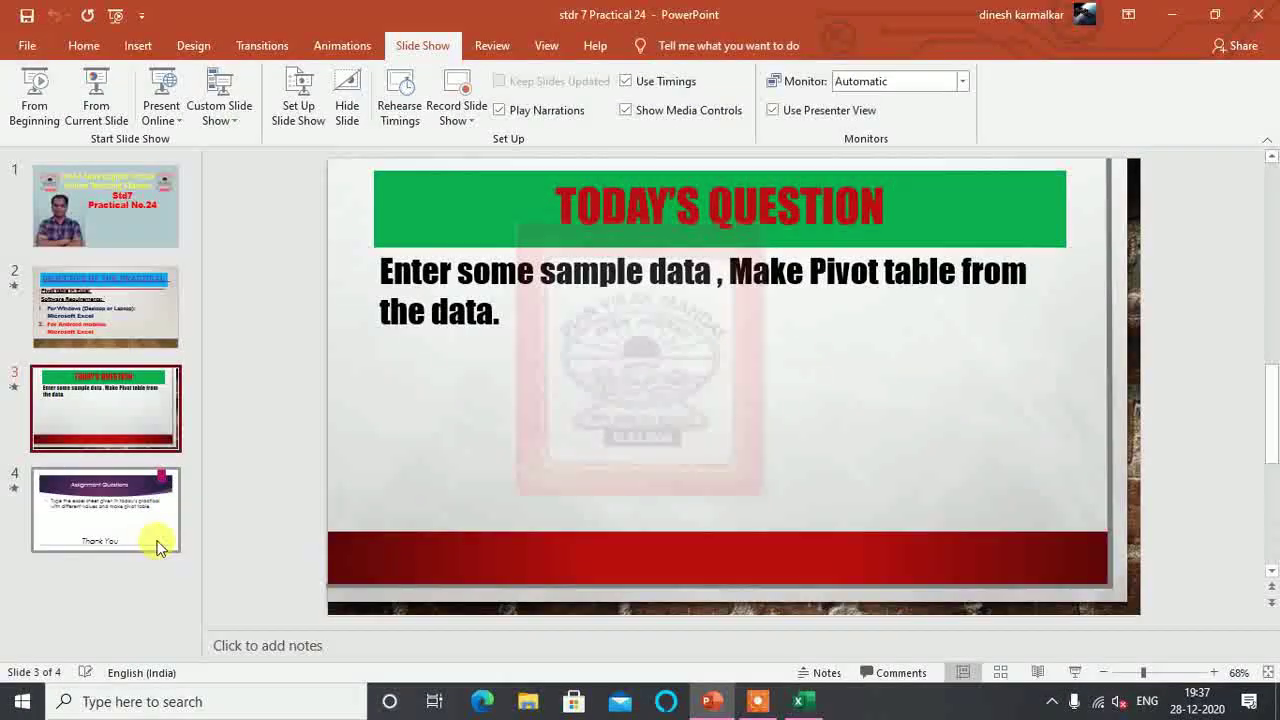
left_click(137, 517)
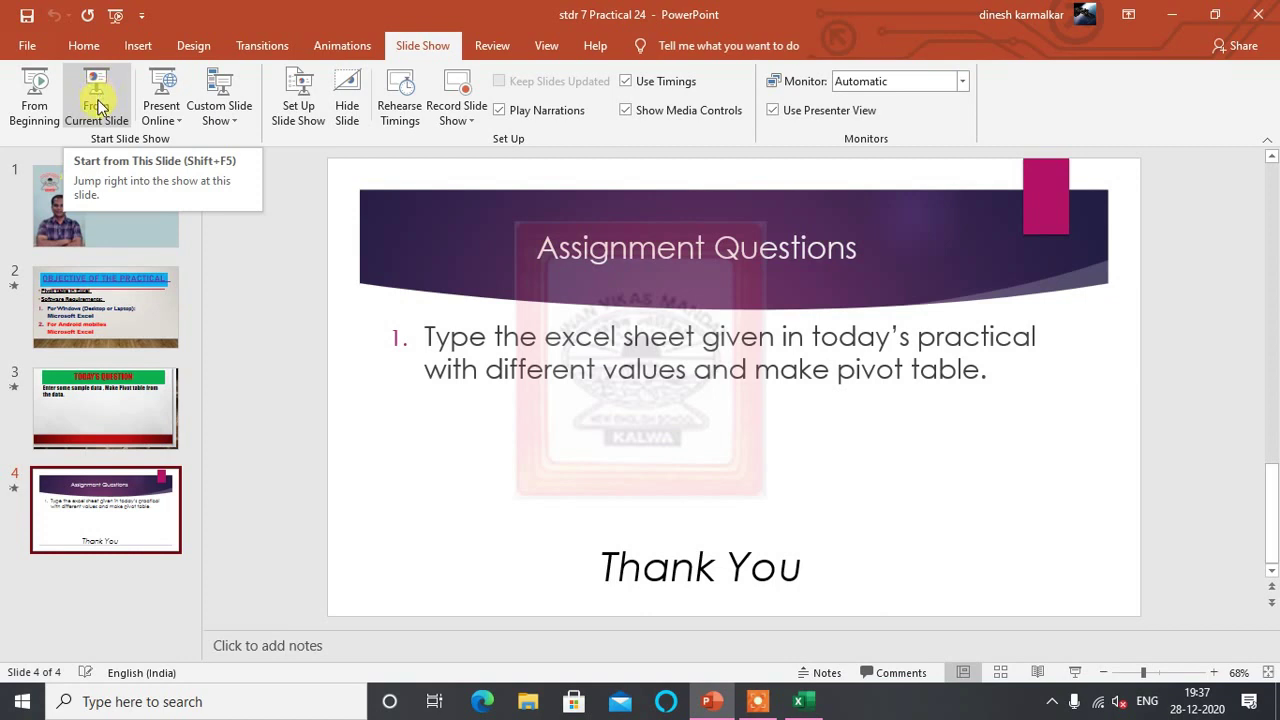
left_click(98, 110)
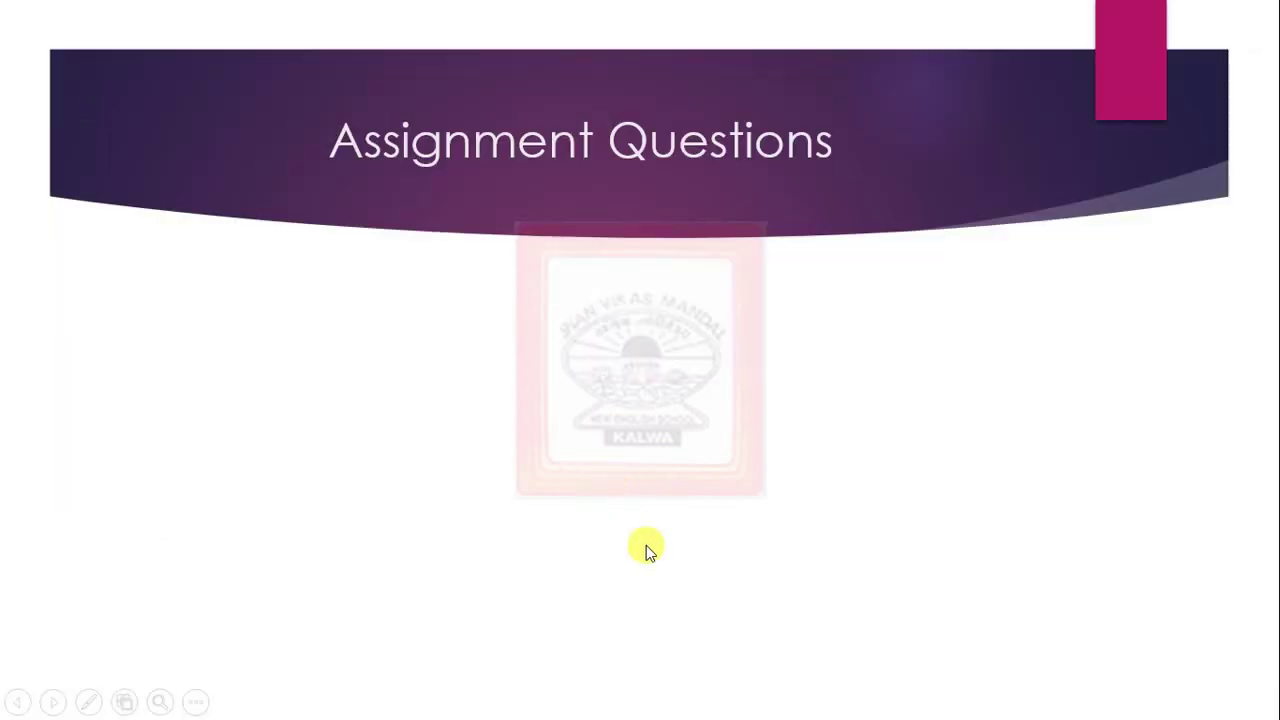
left_click(646, 545)
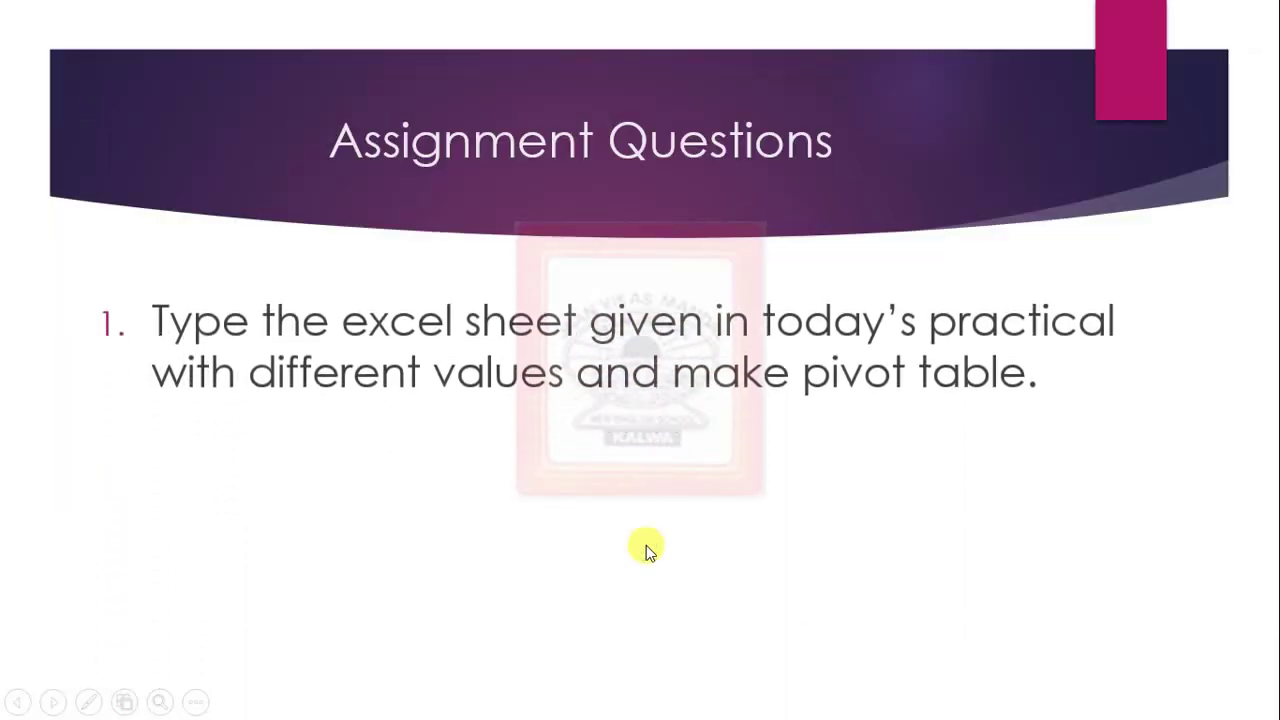